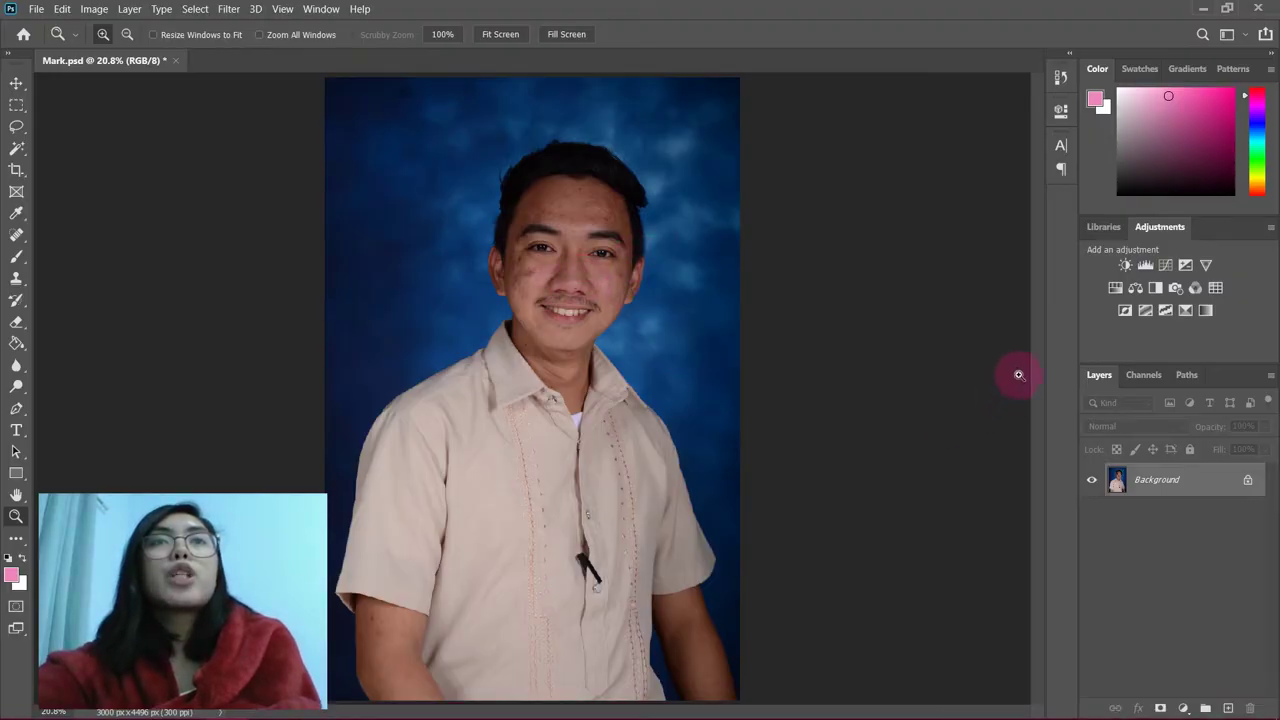
- Duplicate the Background layer and hide the original so the portrait is retouched on the copy
right_click(638, 319)
click(670, 408)
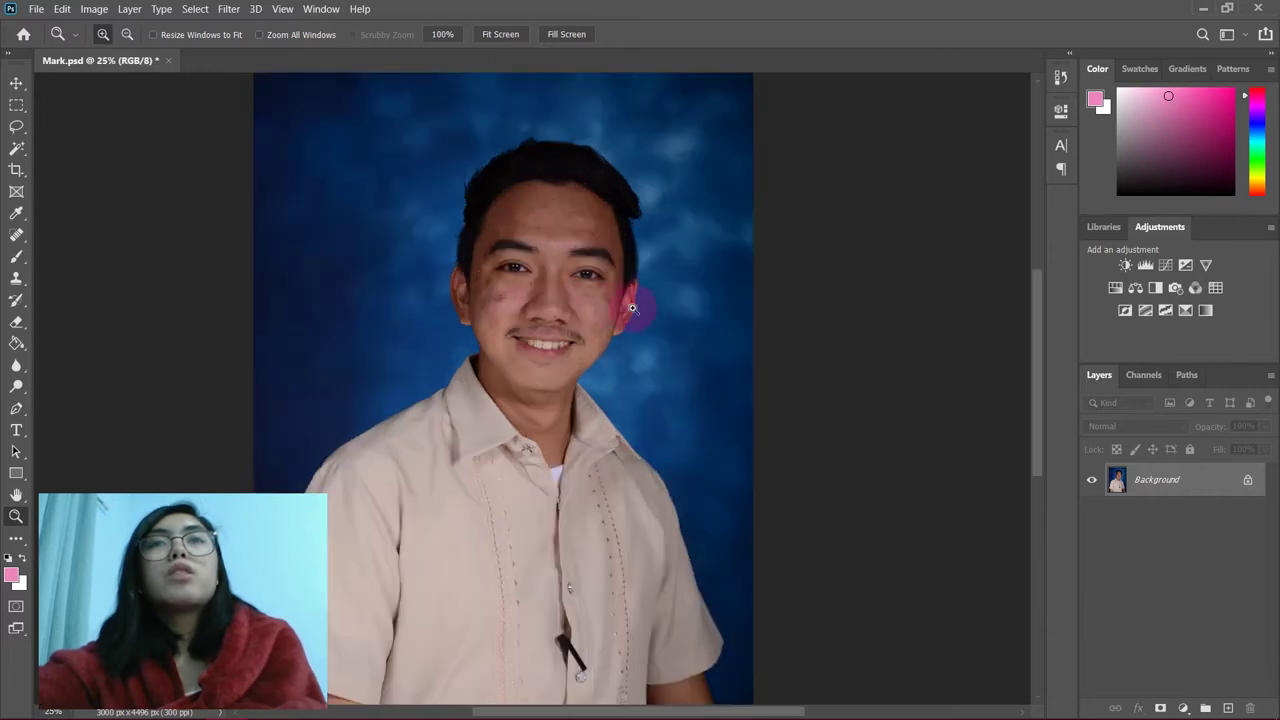
right_click(588, 277)
click(635, 354)
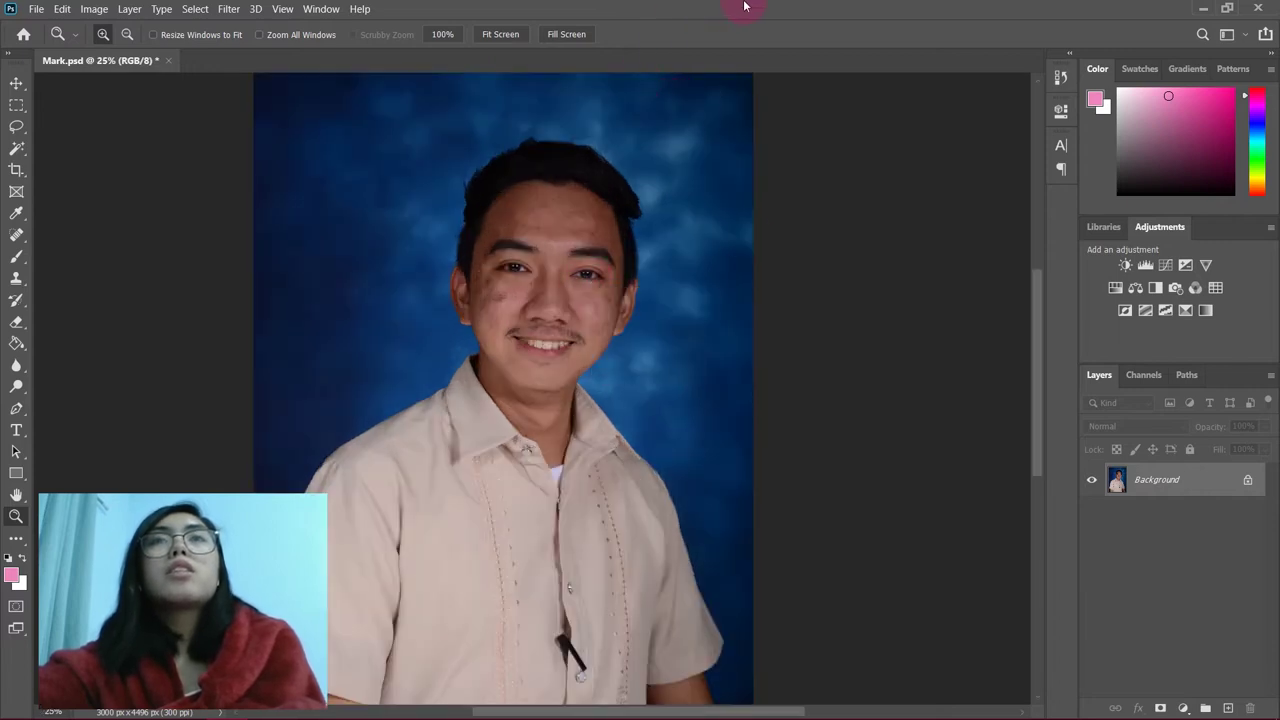
click(583, 250)
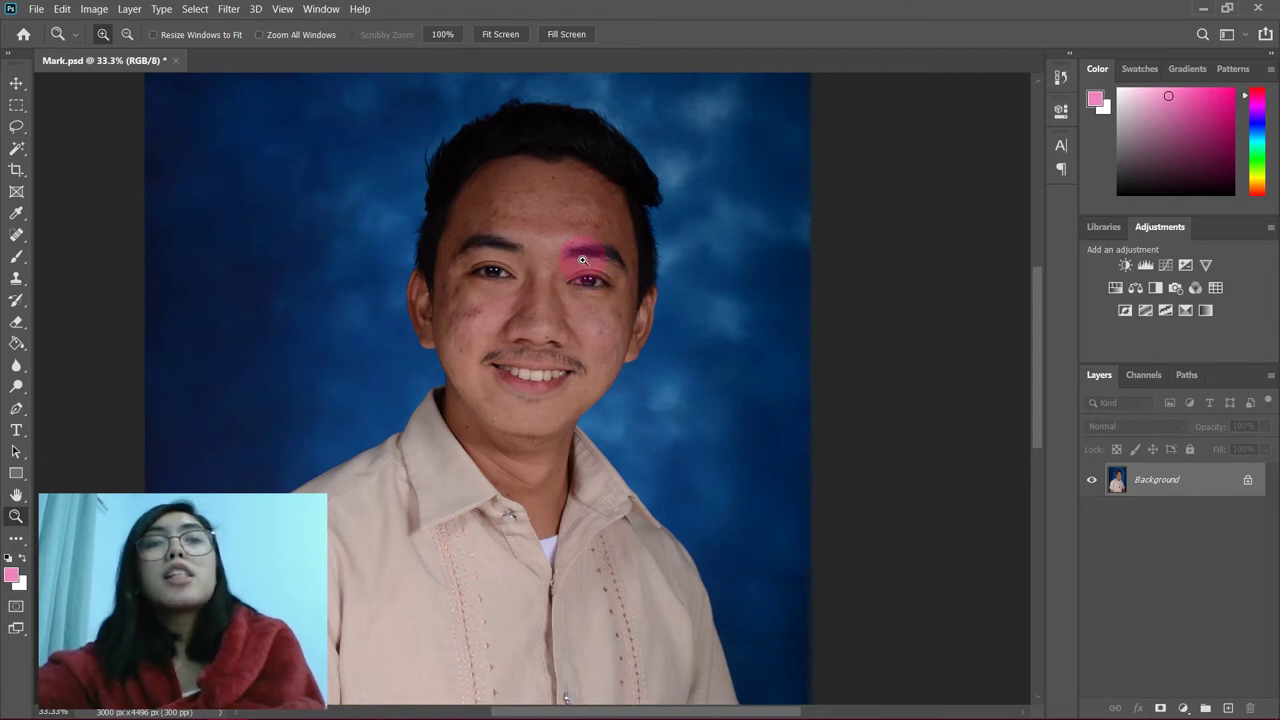
click(557, 285)
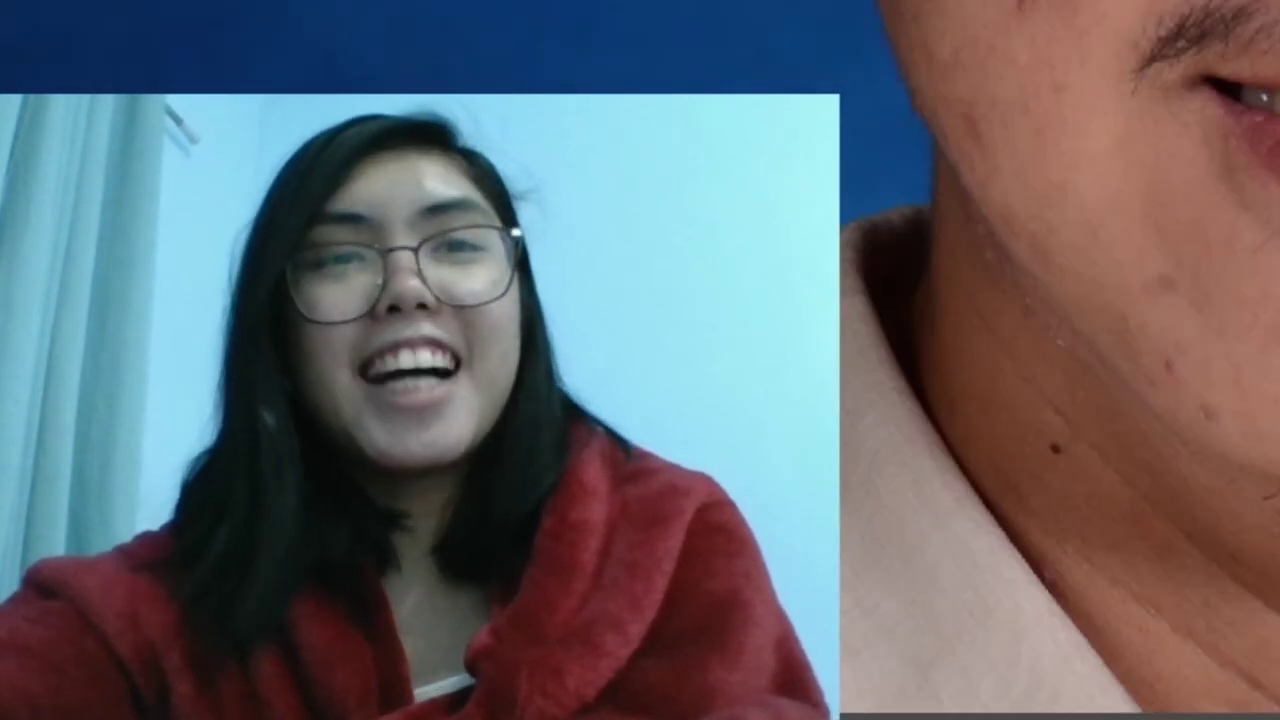
click(1105, 310)
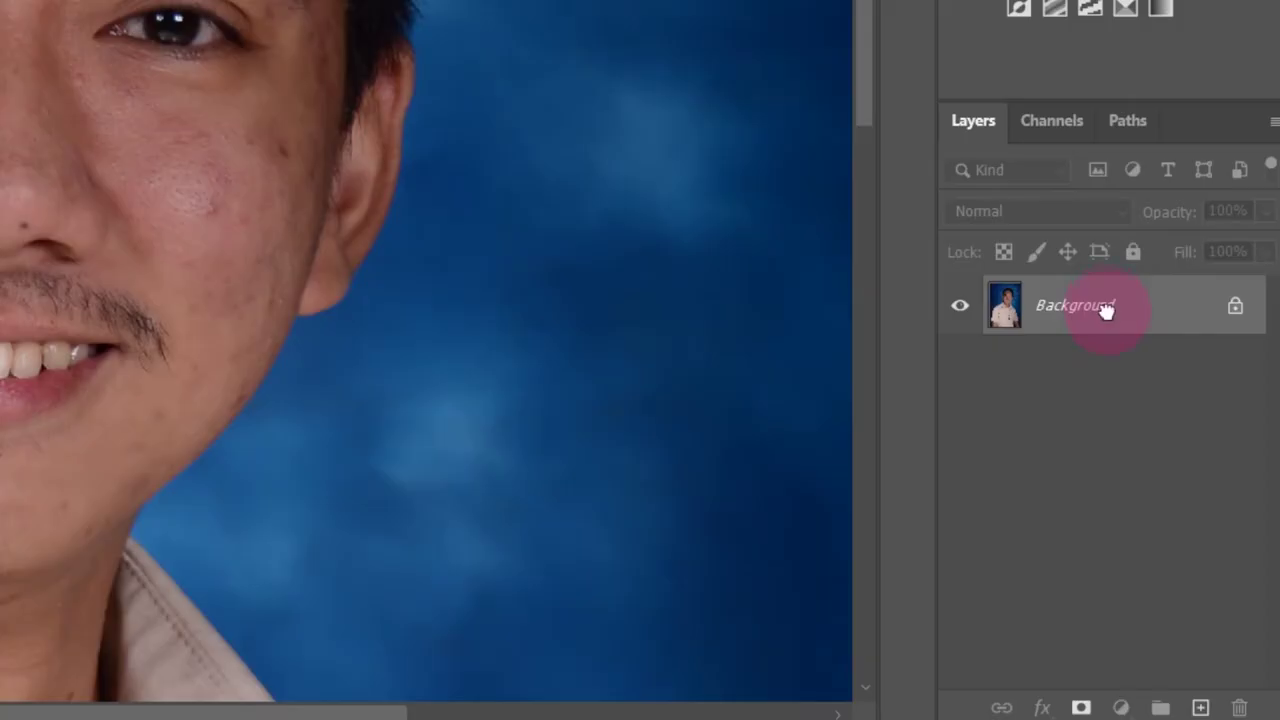
drag(1105, 310, 1200, 707)
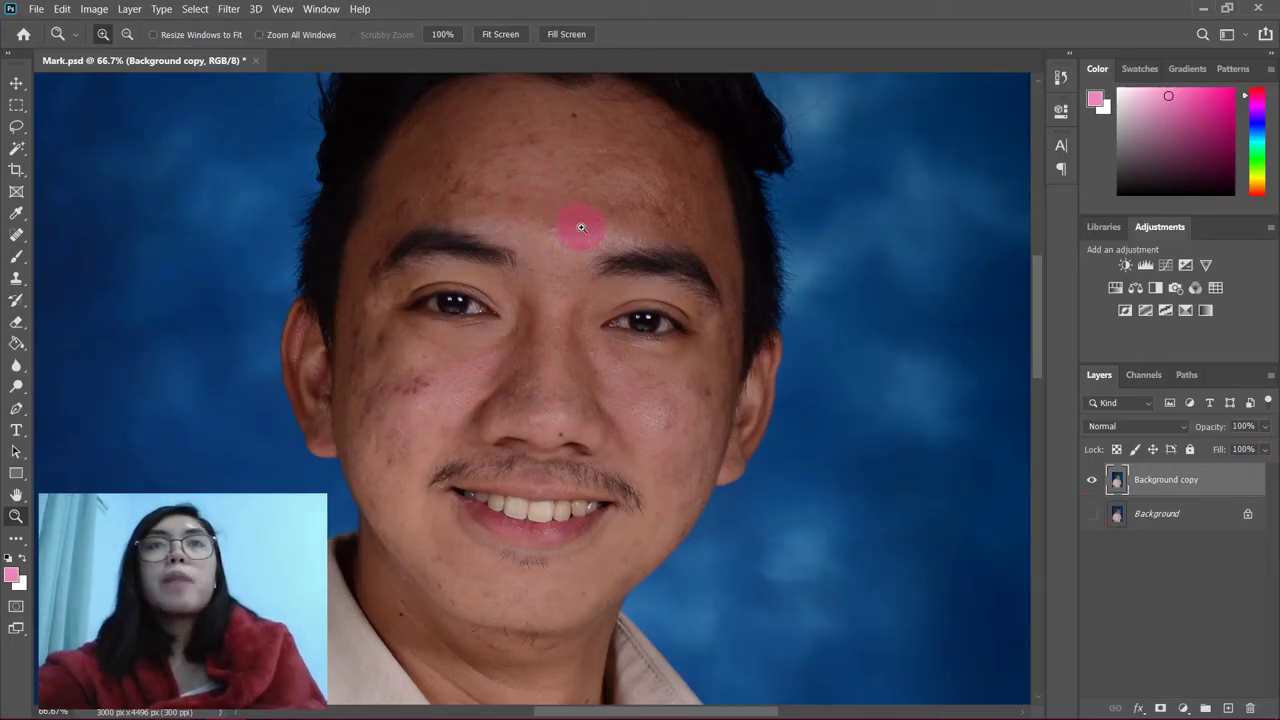
- Remove the small blemishes on the upper middle of the forehead using the Spot Healing Brush at 30 px
scroll(568, 214, up, 2)
click(543, 237)
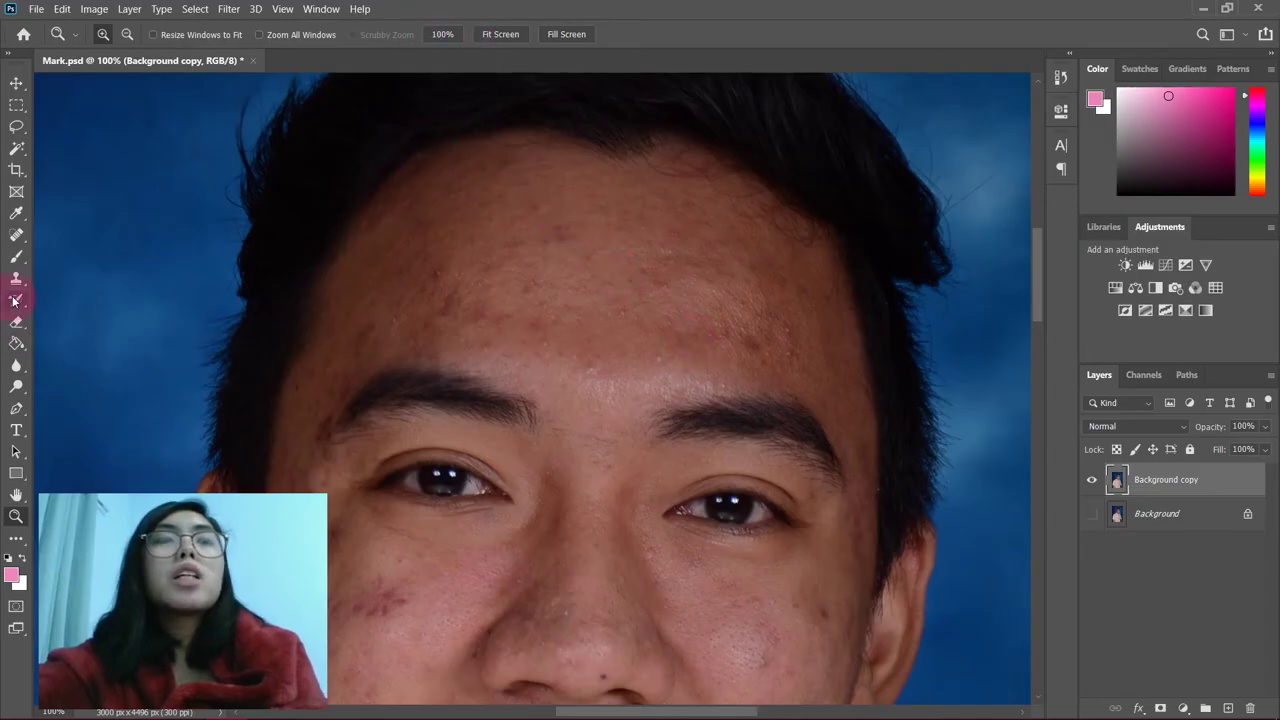
key(j)
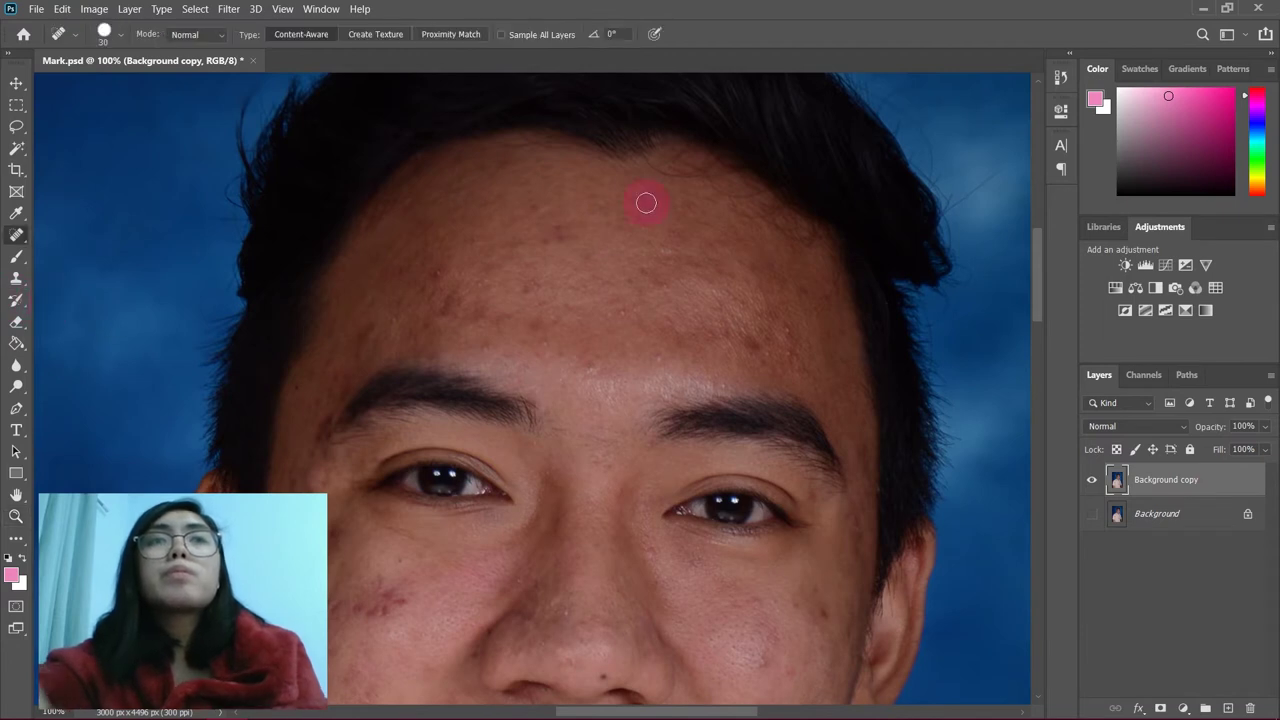
click(535, 207)
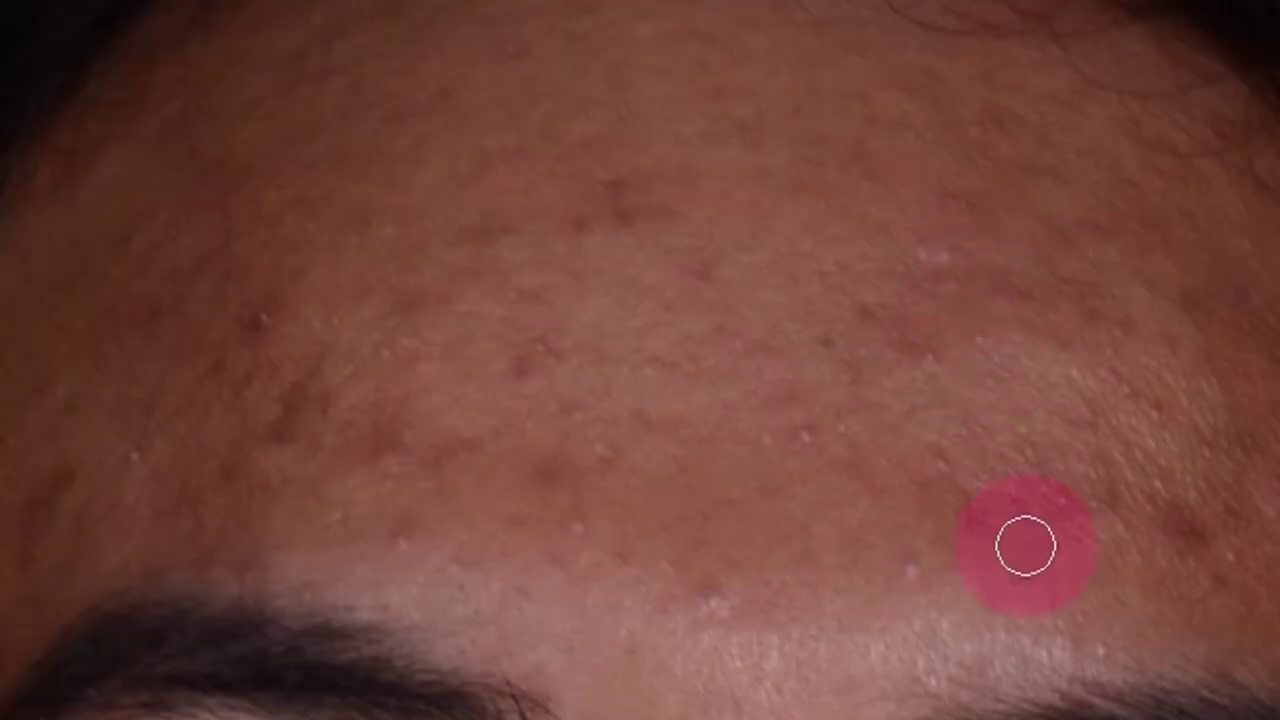
click(630, 215)
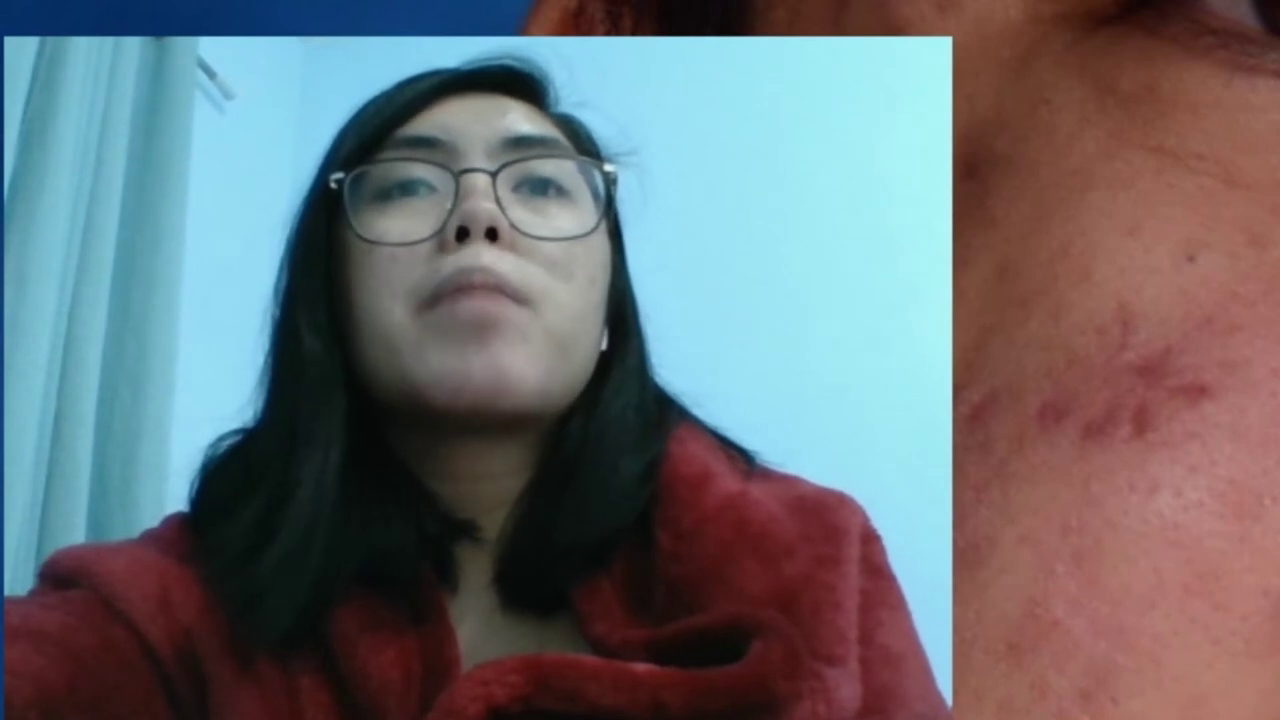
click(552, 244)
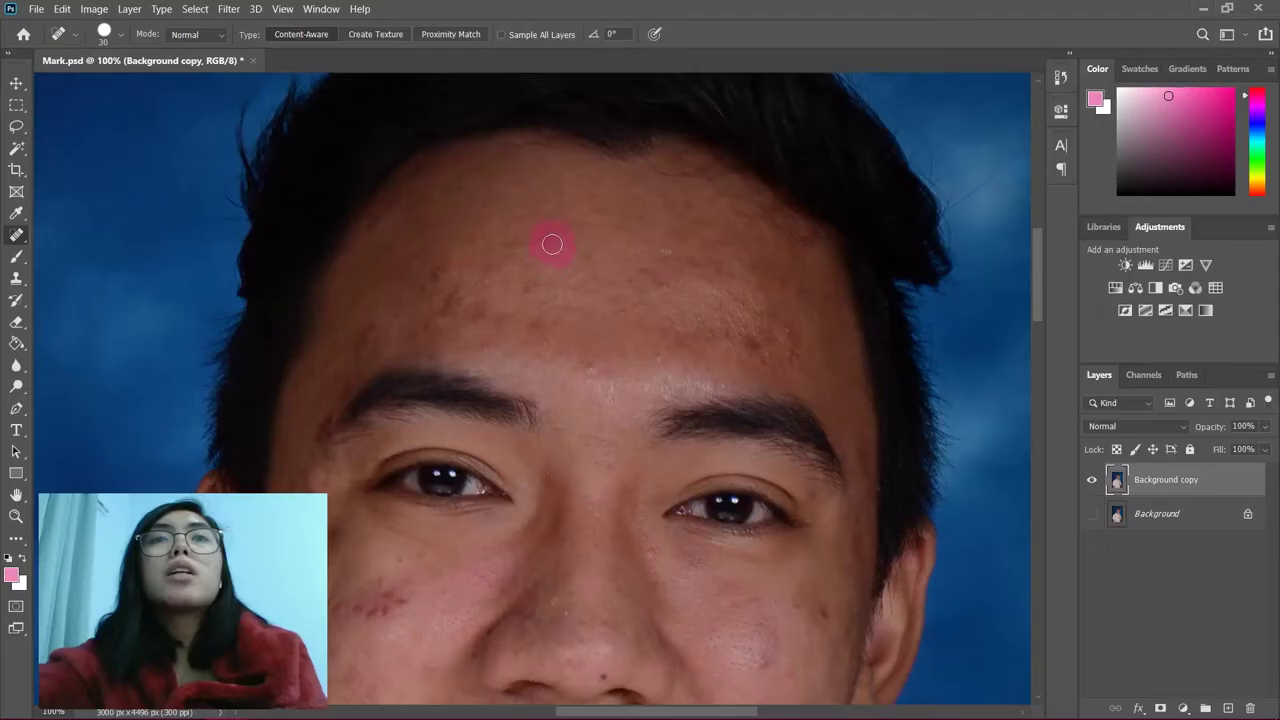
click(551, 240)
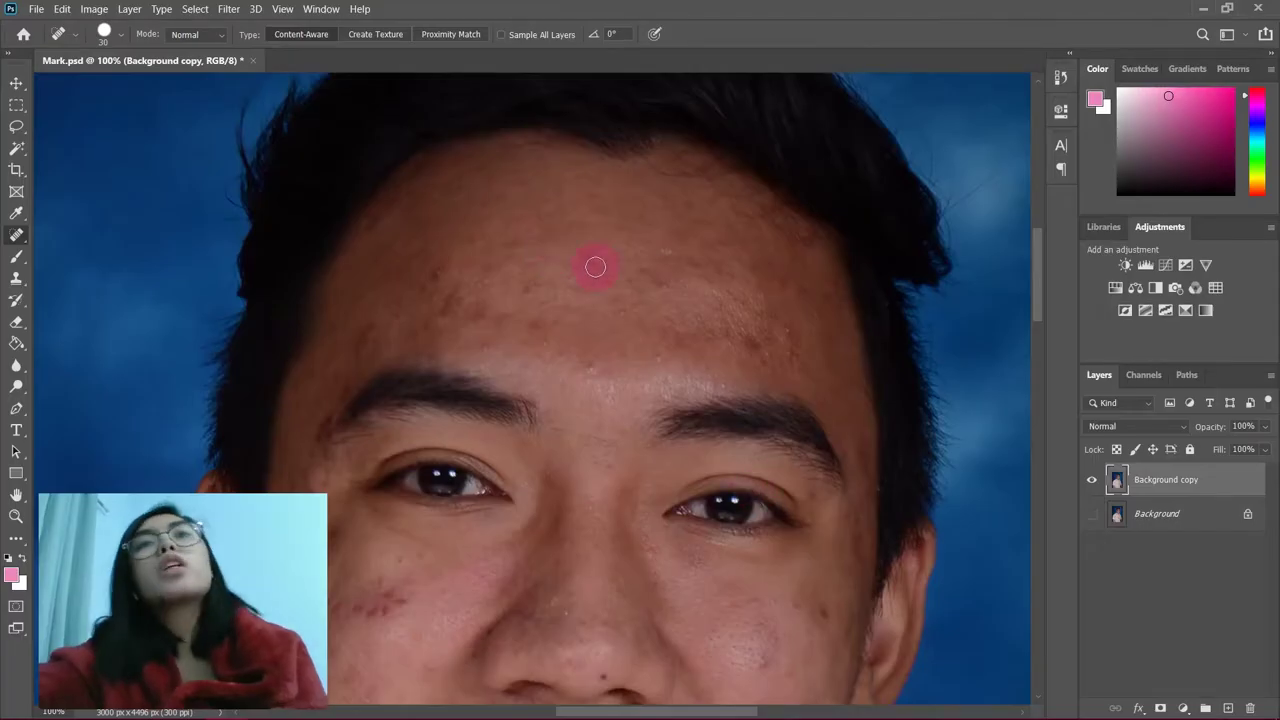
- Enlarge the healing brush and clear marks in the middle of the forehead, reducing it to 45 px for the area between the eyebrows
key(])
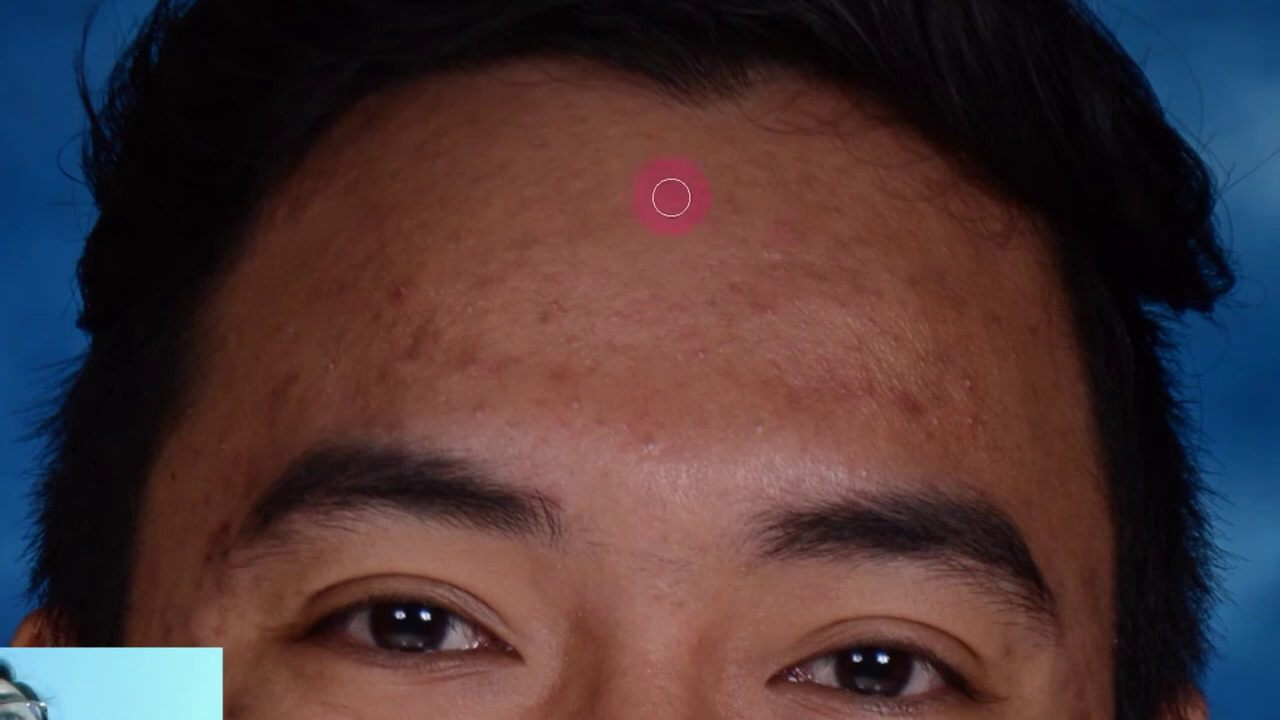
key(])
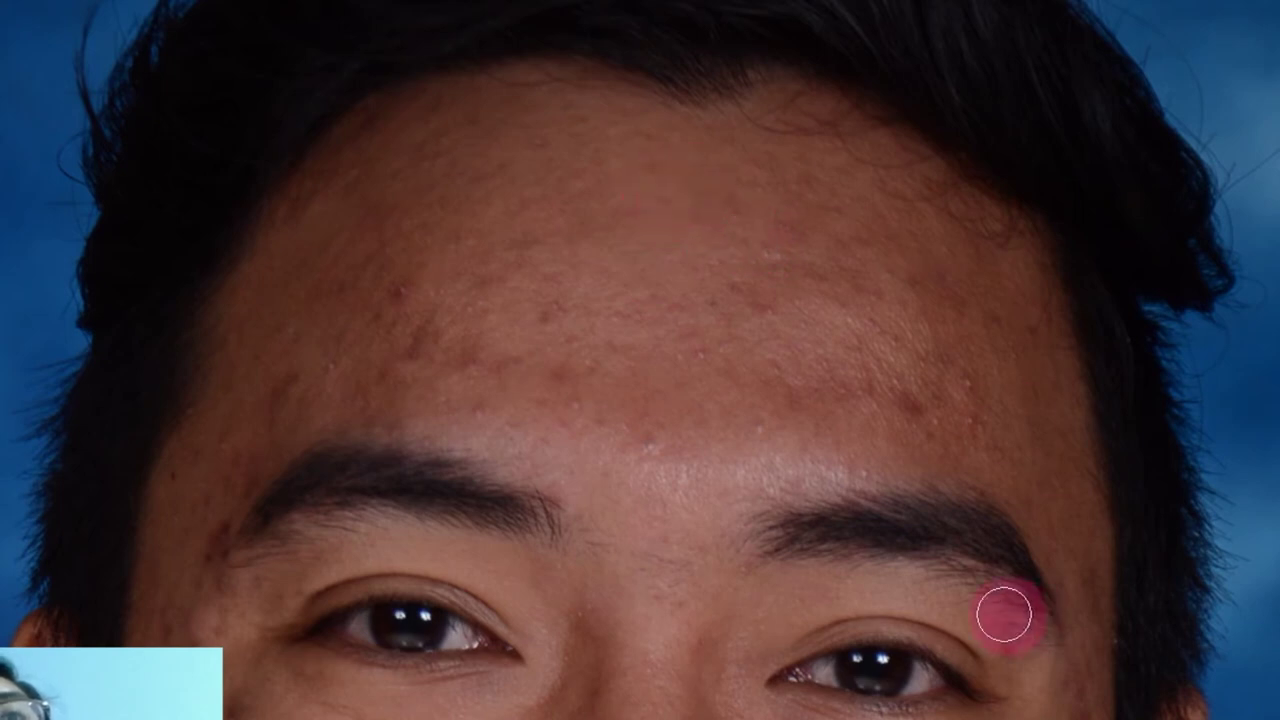
click(691, 207)
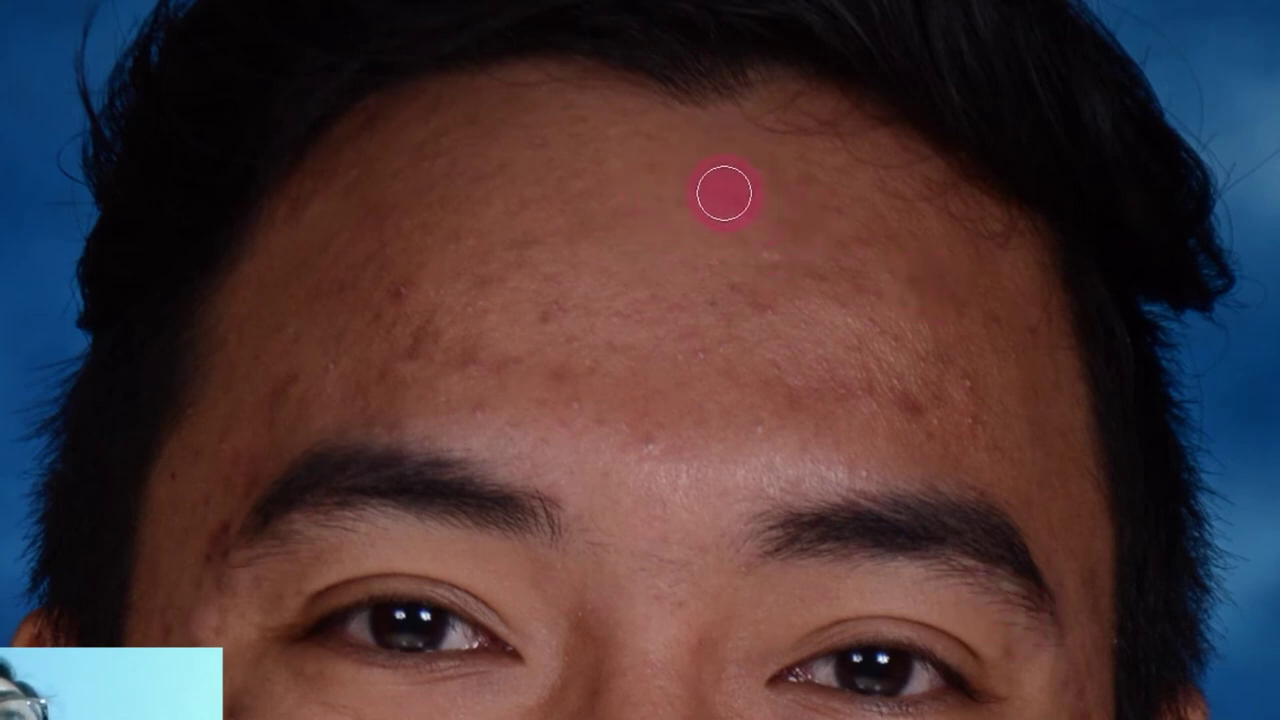
click(693, 189)
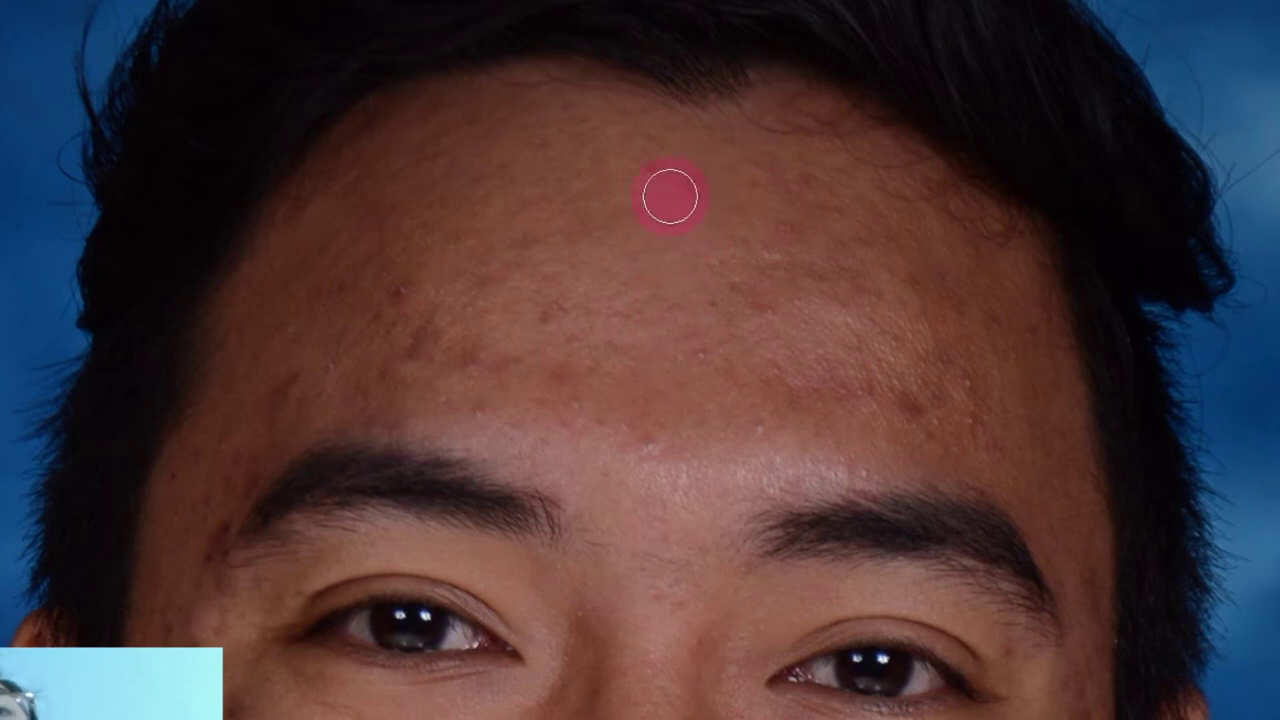
click(661, 191)
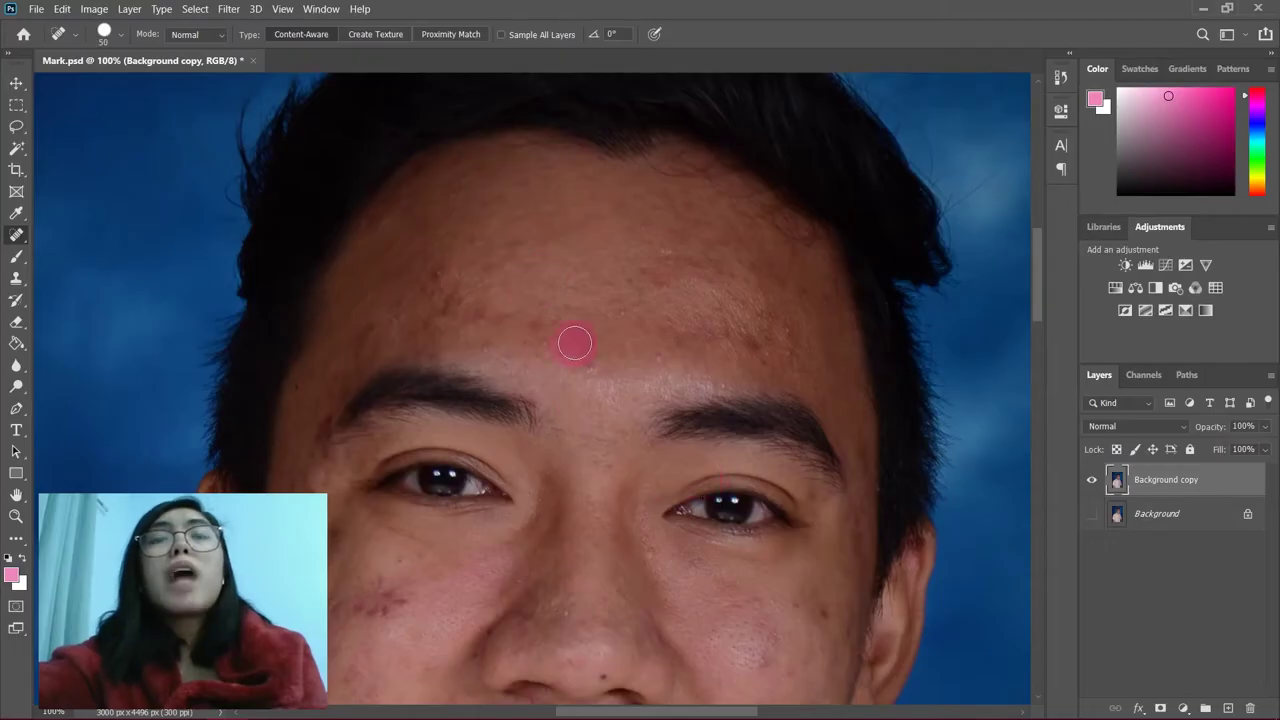
key(bracketleft)
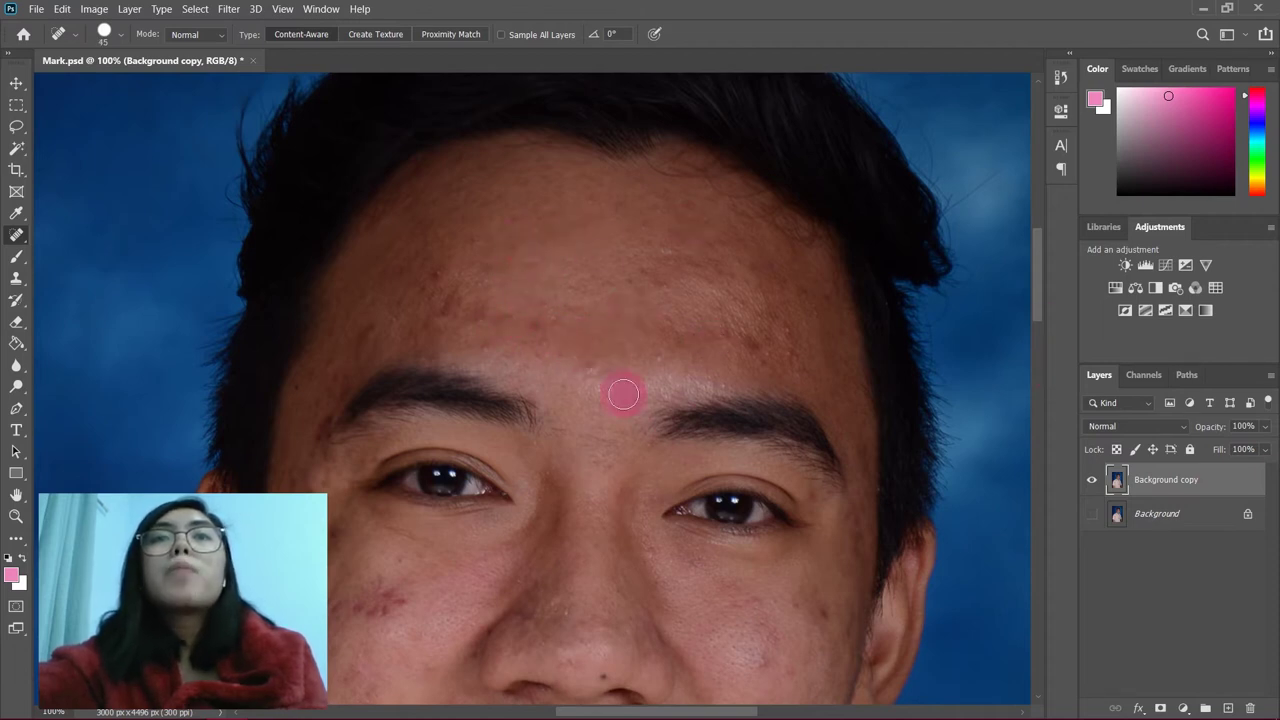
click(609, 409)
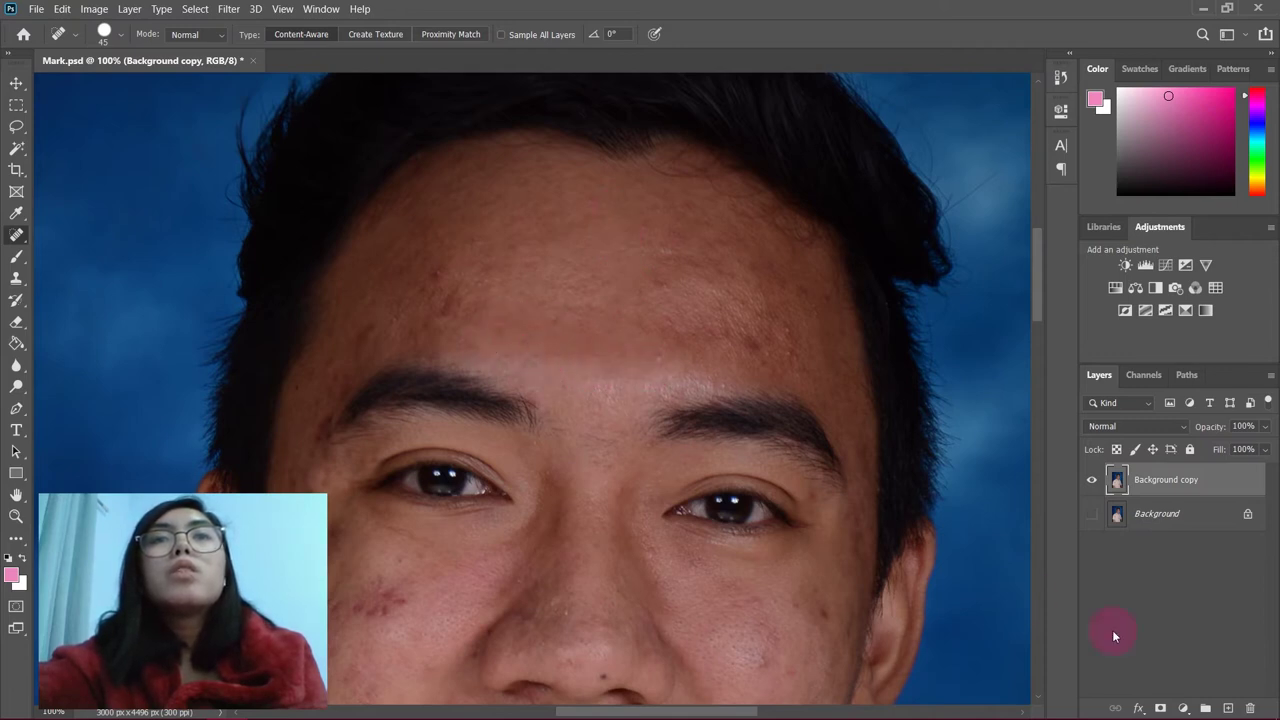
- Heal the remaining reddish spots across the central forehead with varying brush sizes, finishing at 35 px
key(bracketright)
key(bracketright)
key(bracketright)
click(590, 223)
click(531, 360)
click(811, 514)
click(637, 340)
click(259, 480)
click(861, 302)
key(bracketleft)
click(655, 287)
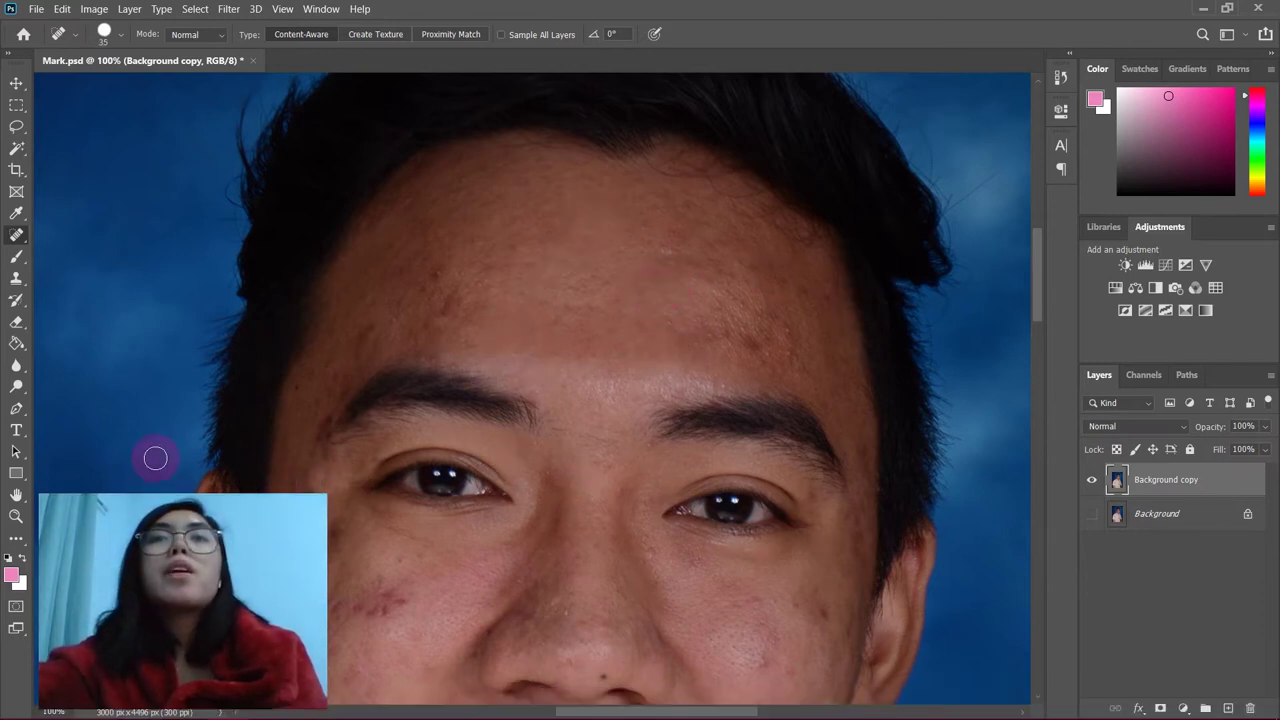
- At 200% zoom, heal the dark spots on the left side of the forehead with the Spot Healing Brush at 20 to 30 px
click(16, 516)
click(607, 276)
drag(730, 711, 706, 706)
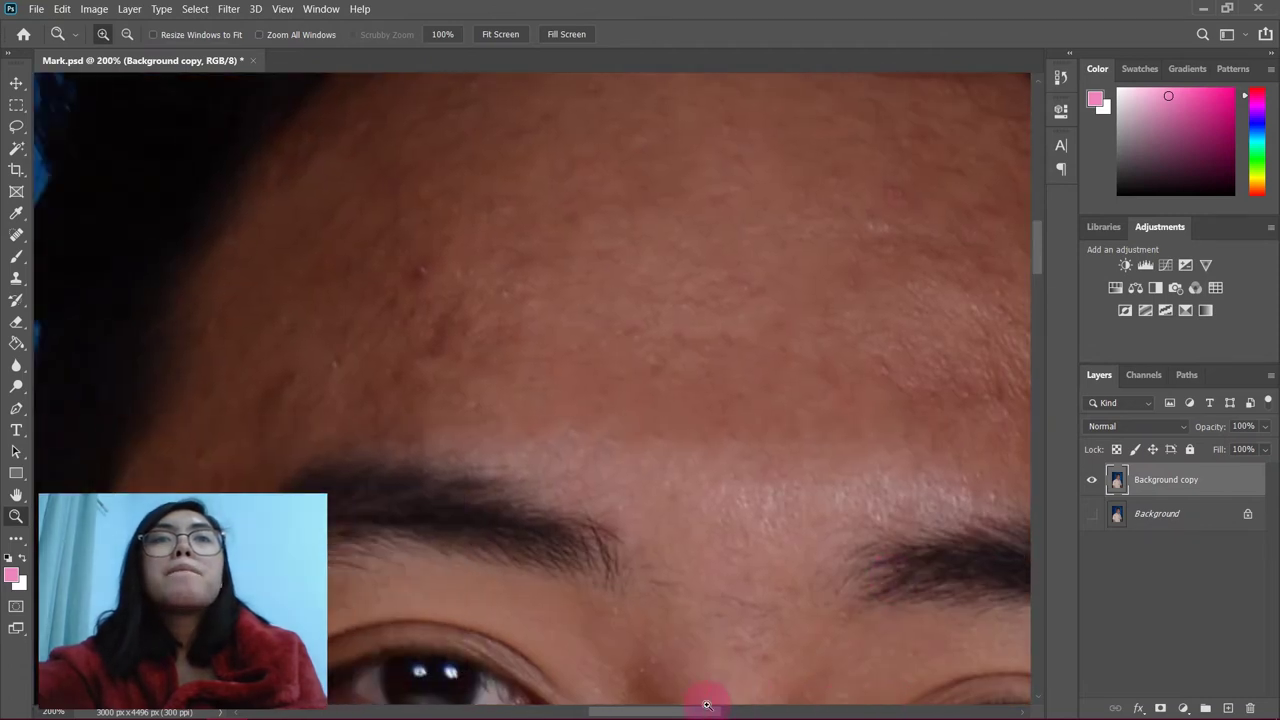
click(1041, 78)
click(1041, 78)
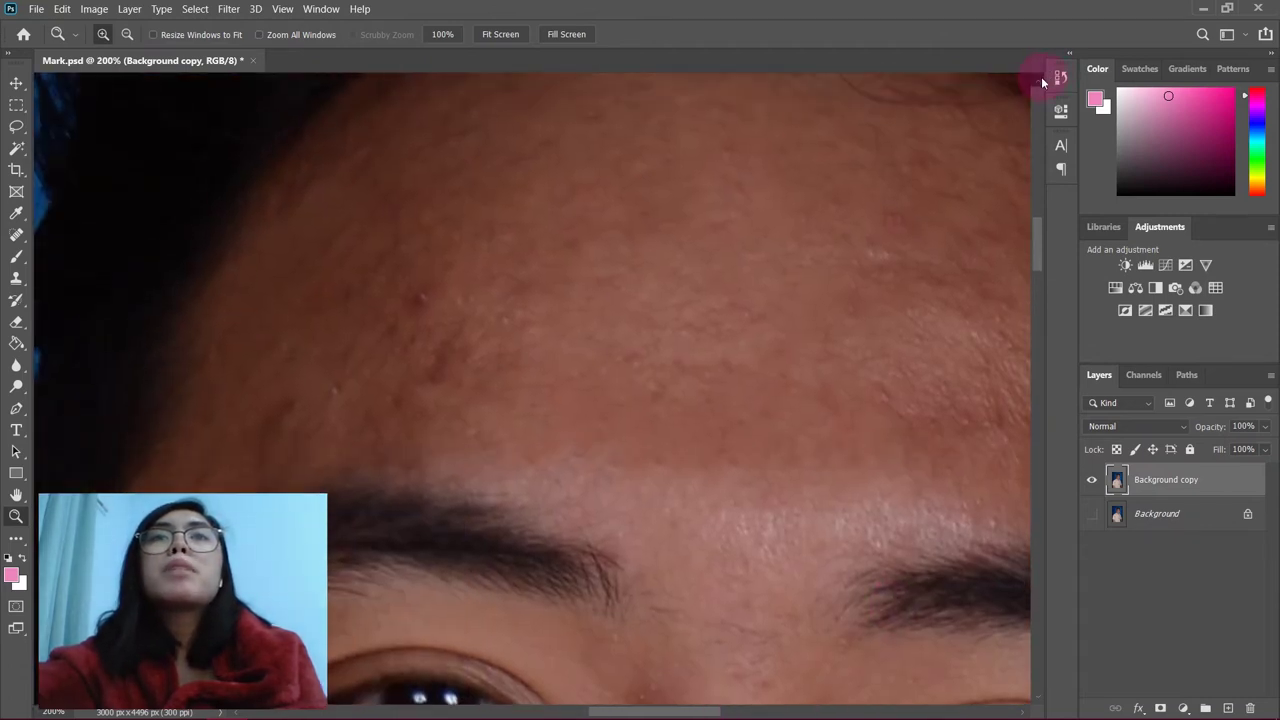
click(1041, 78)
click(1041, 78)
scroll(1041, 76, up, 3)
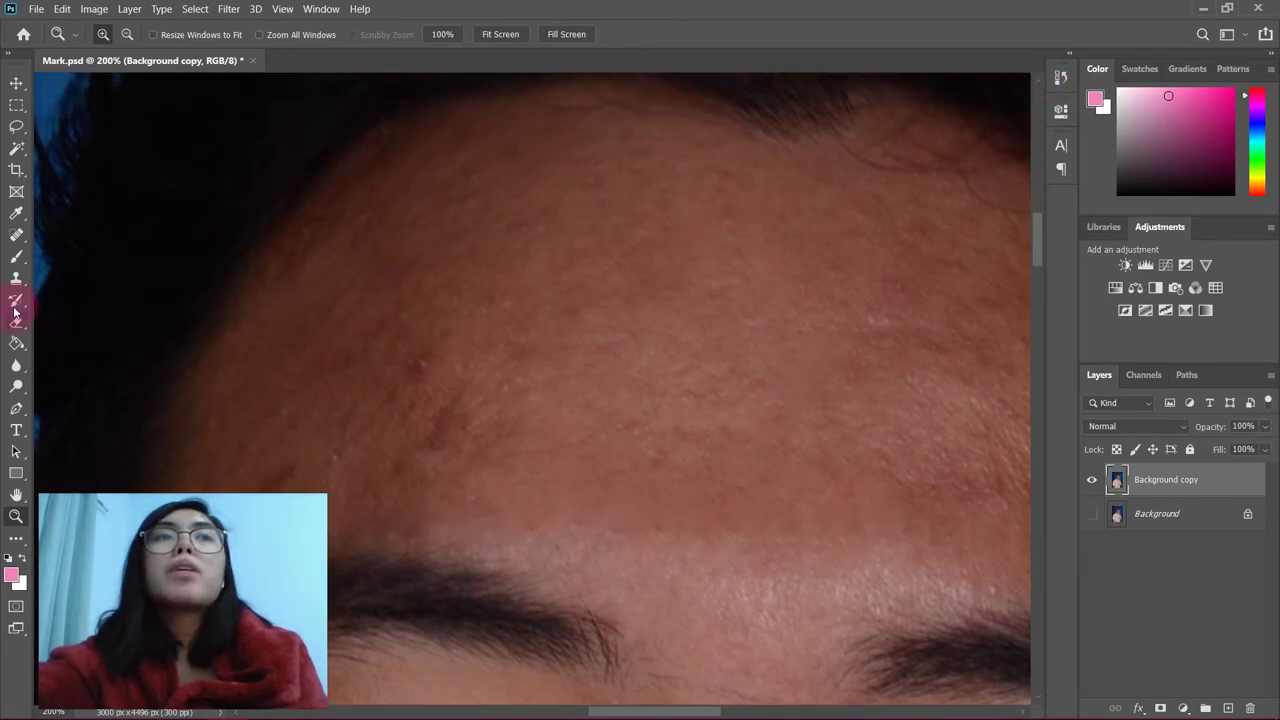
click(17, 238)
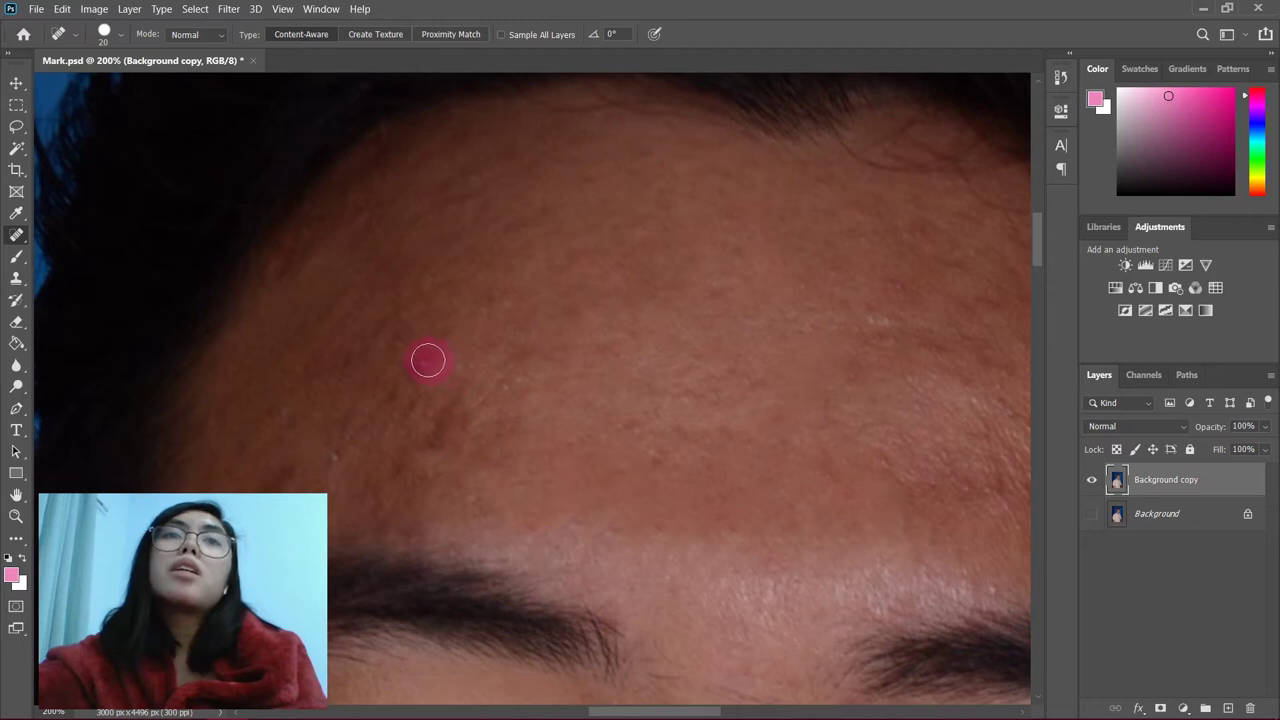
click(423, 362)
drag(398, 337, 436, 314)
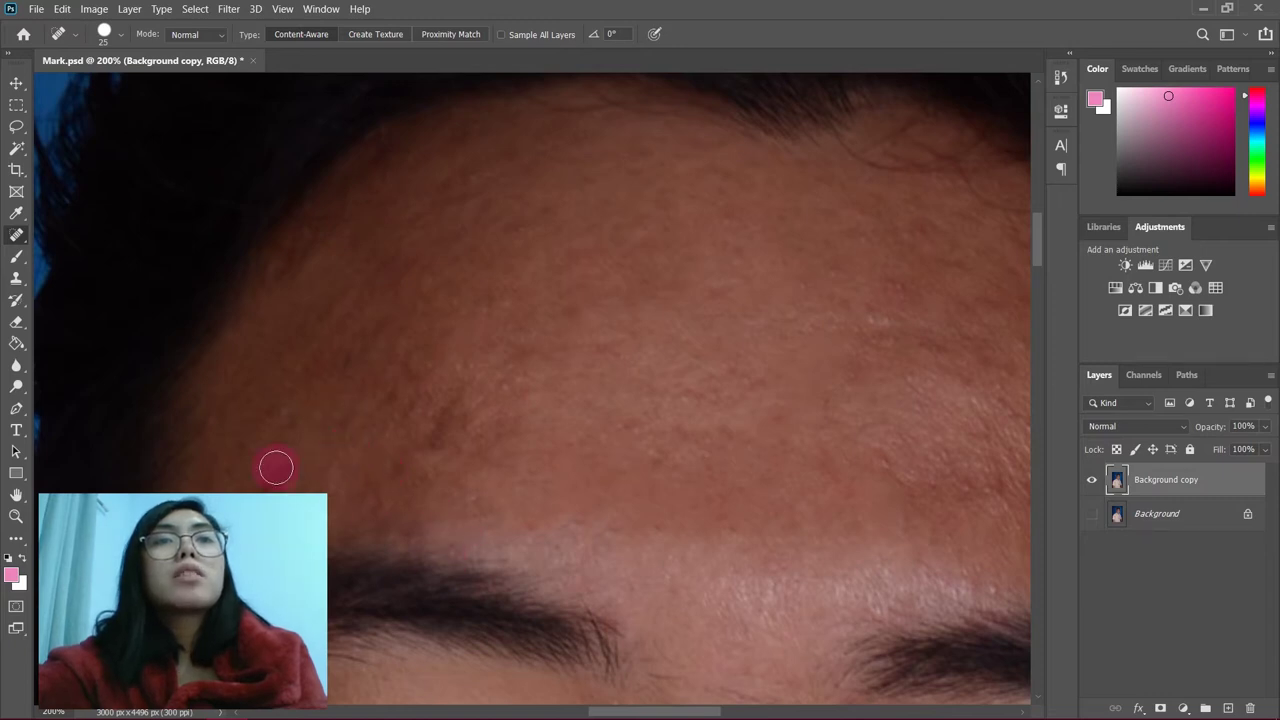
mouse_move(291, 417)
mouse_down()
mouse_move(386, 557)
mouse_move(222, 419)
mouse_move(234, 369)
mouse_up()
click(571, 556)
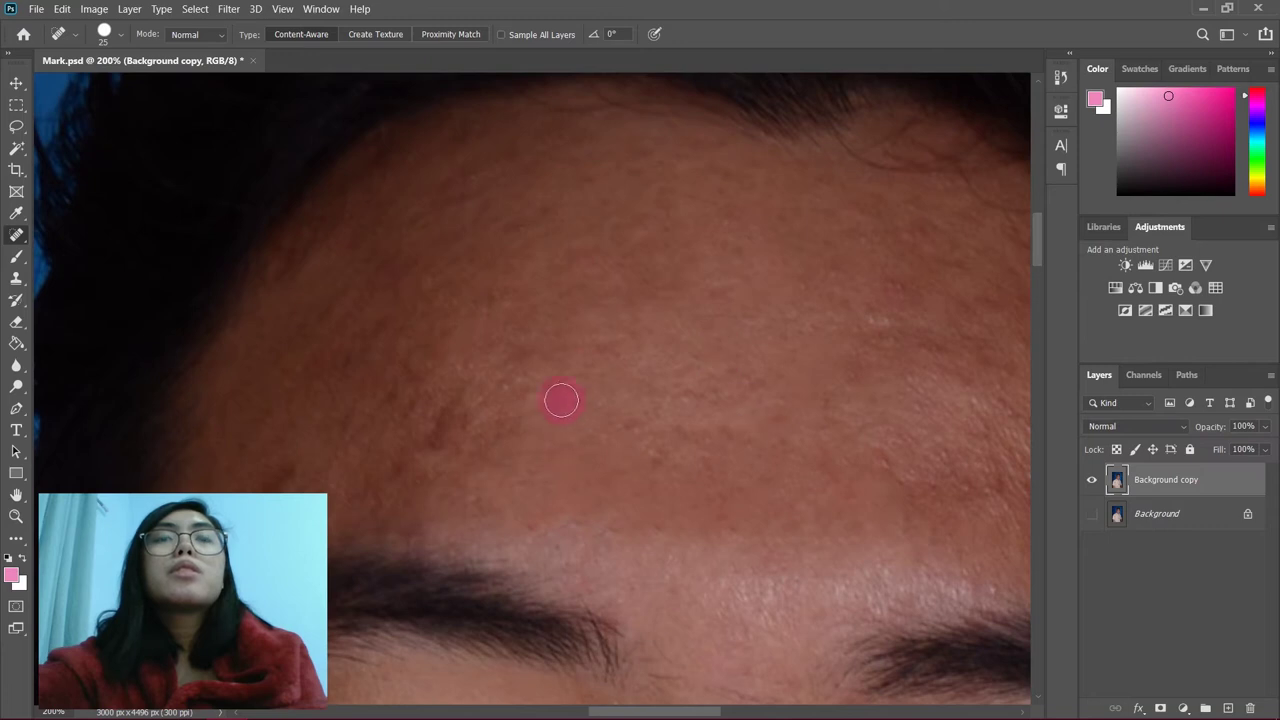
click(421, 360)
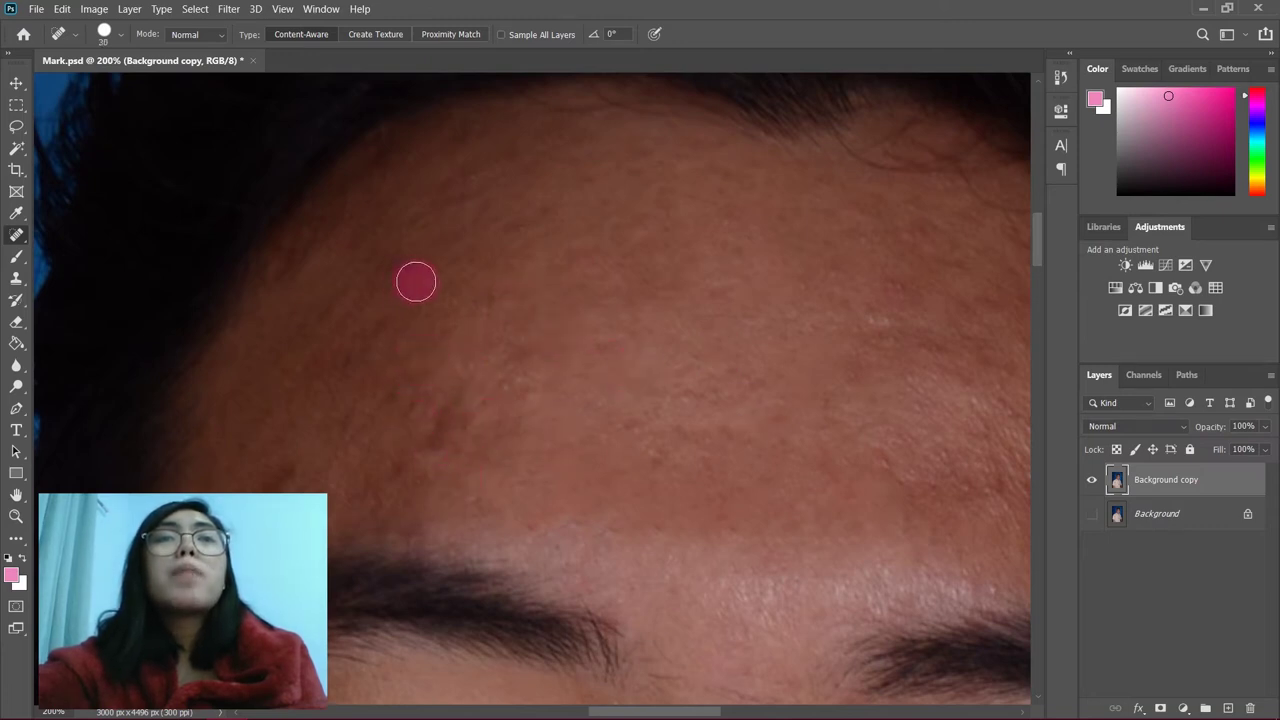
- Blend away the discolored skin above the outer end of the left eyebrow with a 20 to 25 px healing brush
key([)
key(bracketright)
key(bracketright)
drag(387, 397, 414, 407)
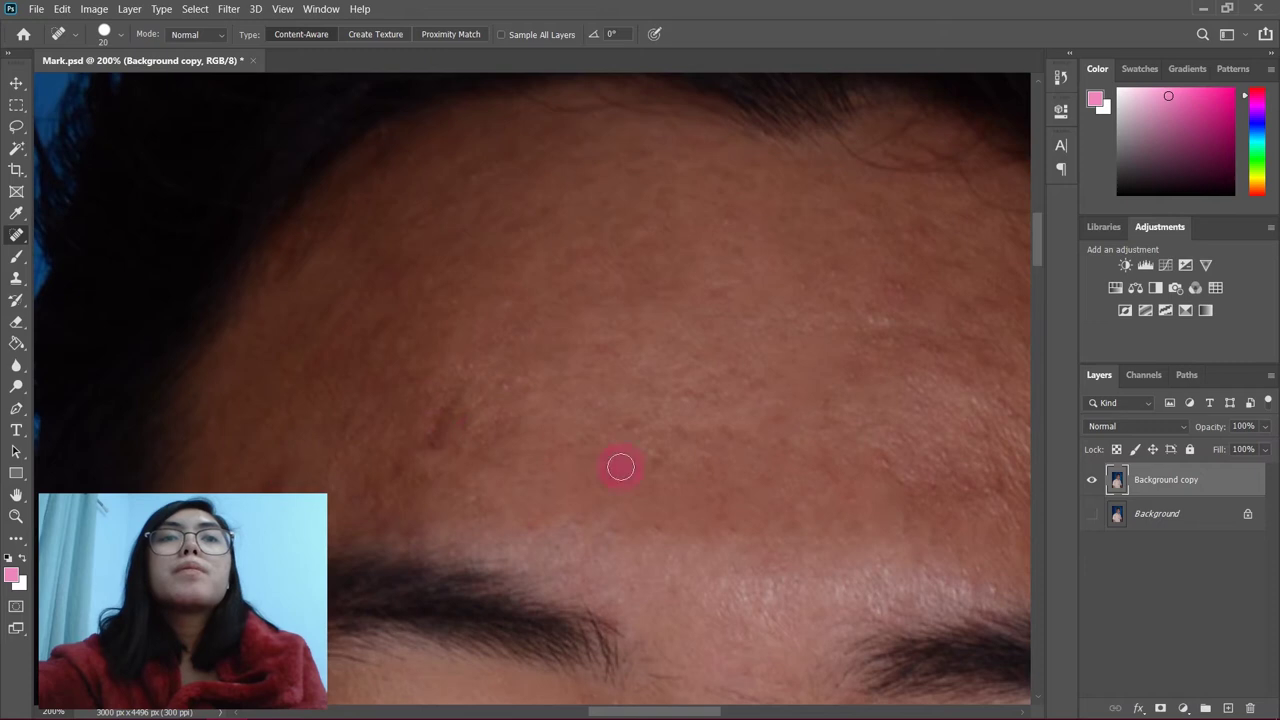
key(bracketright)
click(409, 368)
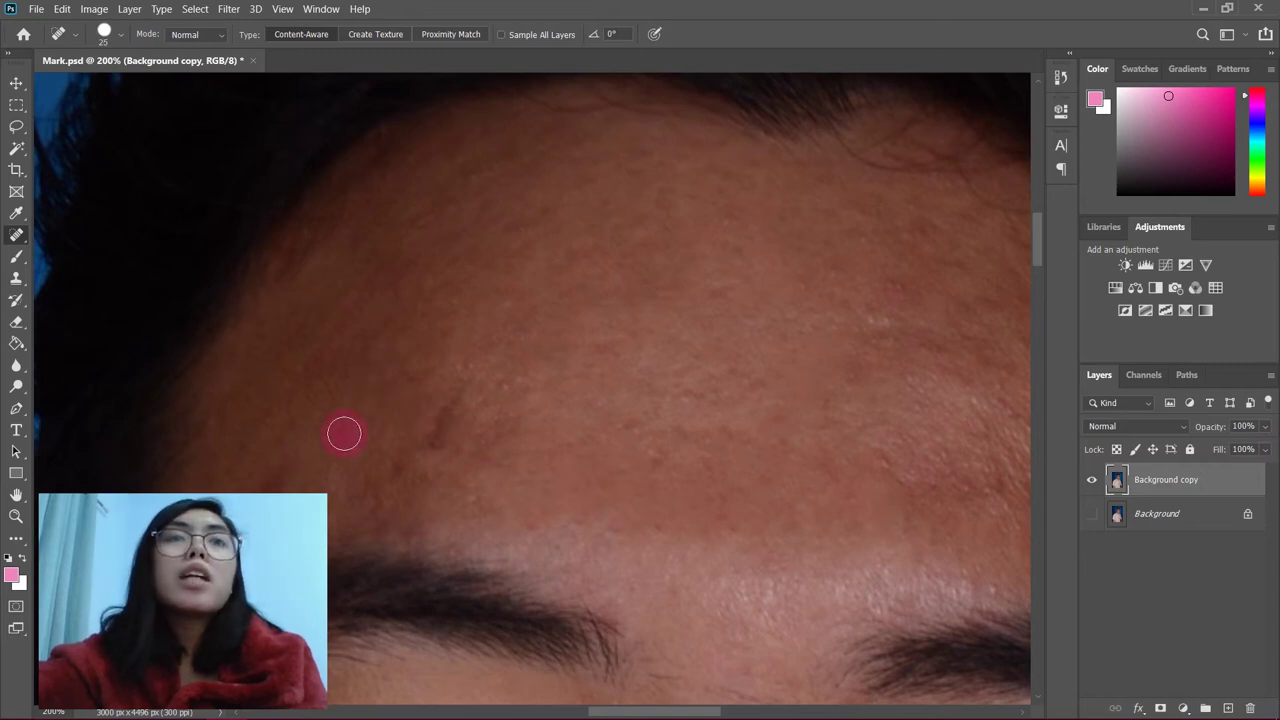
click(392, 468)
- Remove the dark patch above the left eyebrow and the nearby mid-forehead spots with a 15 to 20 px healing brush
key(bracketleft)
key(bracketleft)
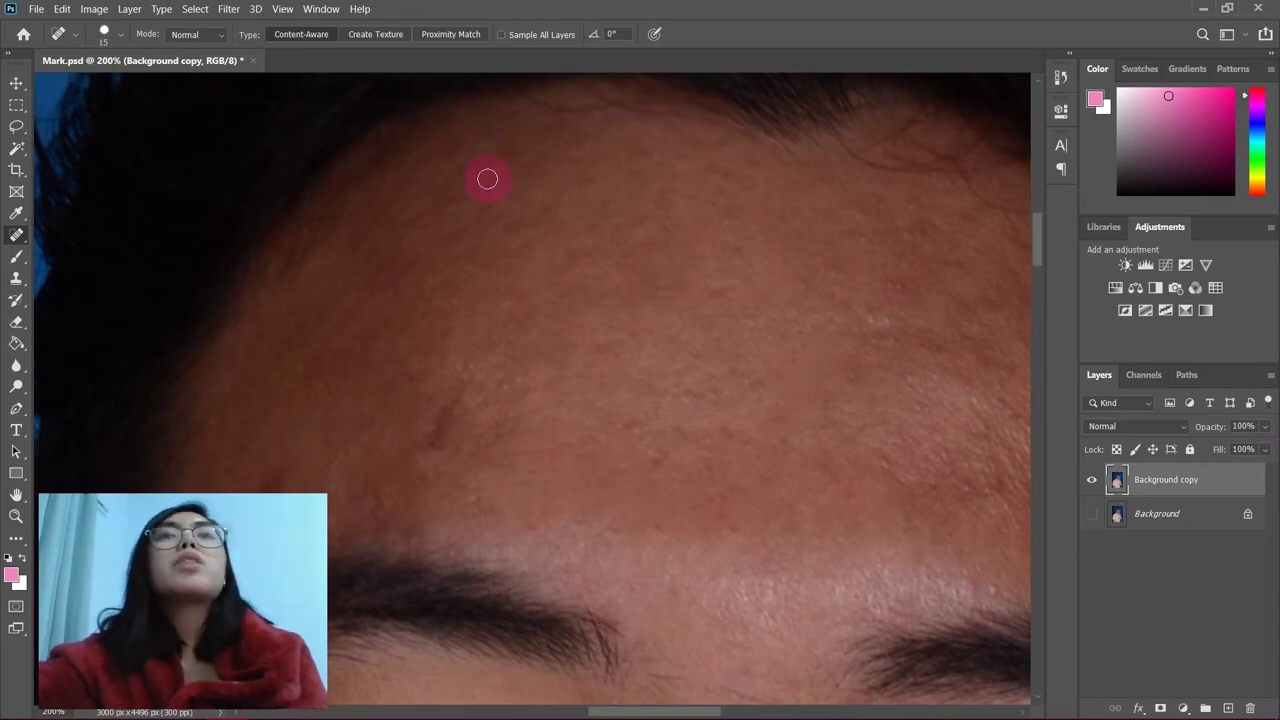
drag(595, 430, 686, 471)
drag(440, 458, 432, 436)
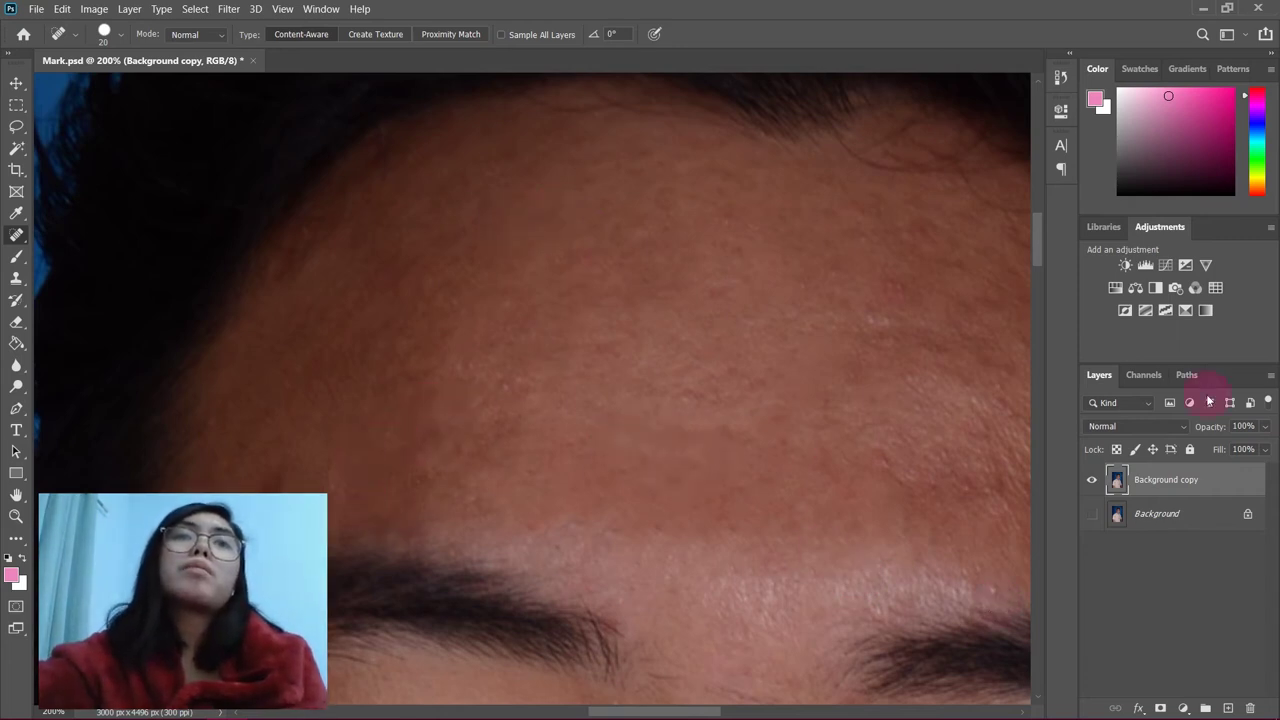
key(bracketright)
key(bracketright)
drag(435, 325, 435, 325)
- Heal the dark spots and bumps on the right side of the forehead above the eyebrow with a 15 to 20 px brush
drag(686, 712, 711, 713)
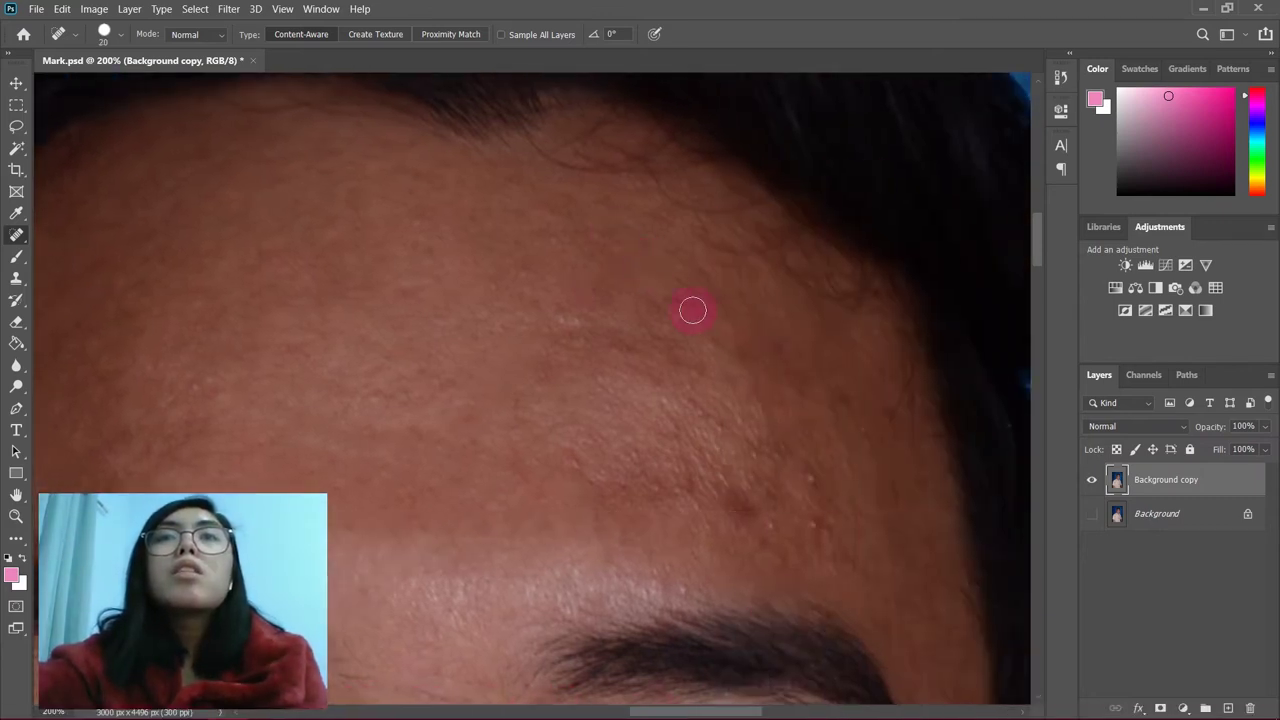
drag(722, 482, 722, 482)
drag(727, 428, 727, 428)
drag(712, 358, 712, 358)
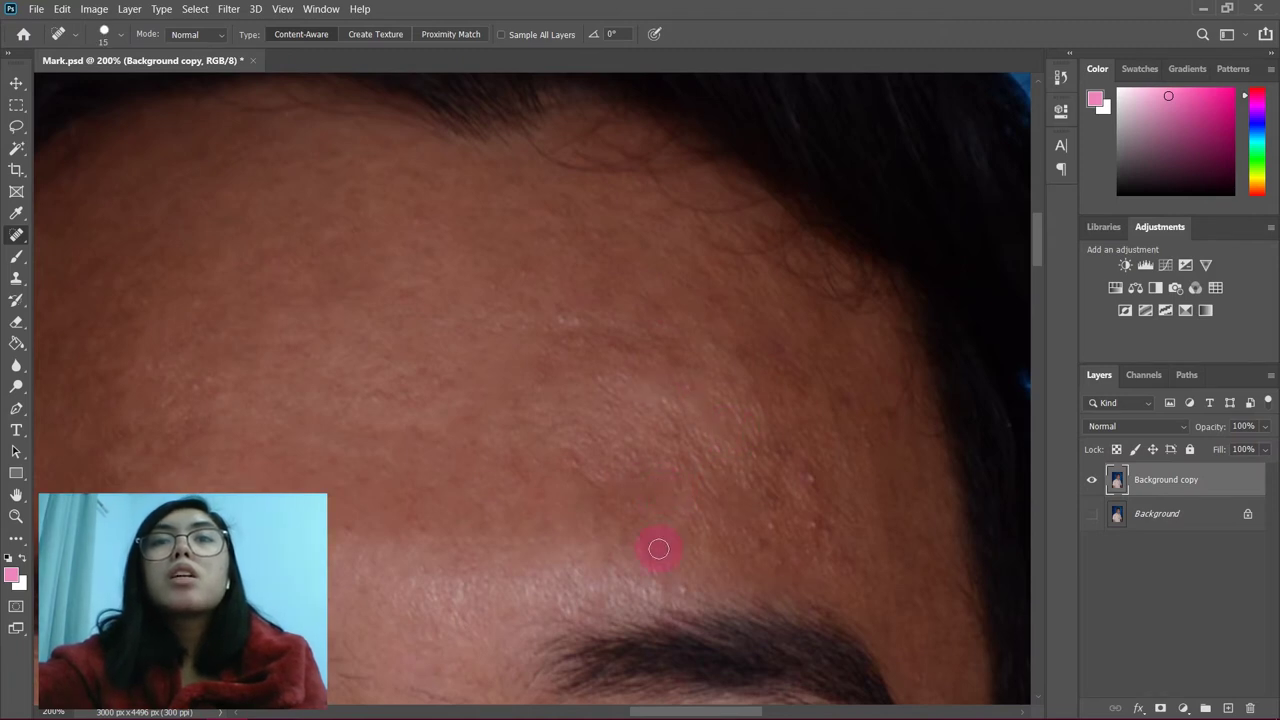
key(bracketleft)
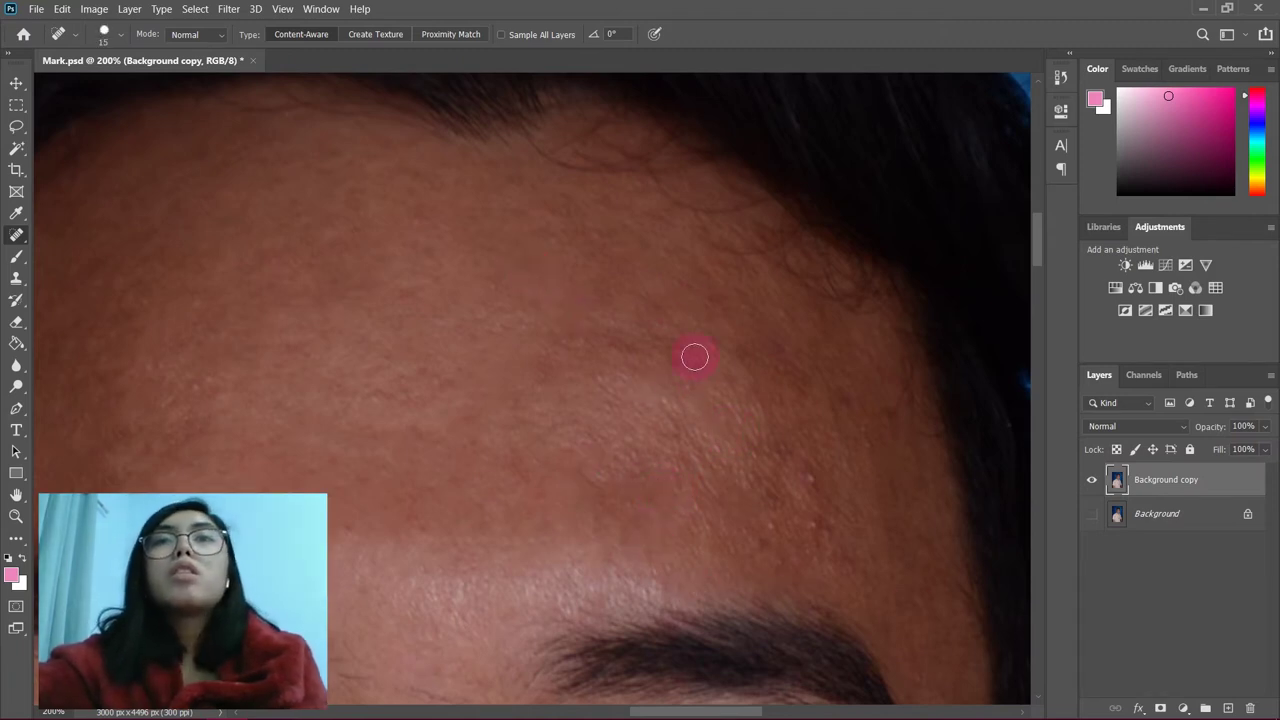
click(869, 434)
key(bracketleft)
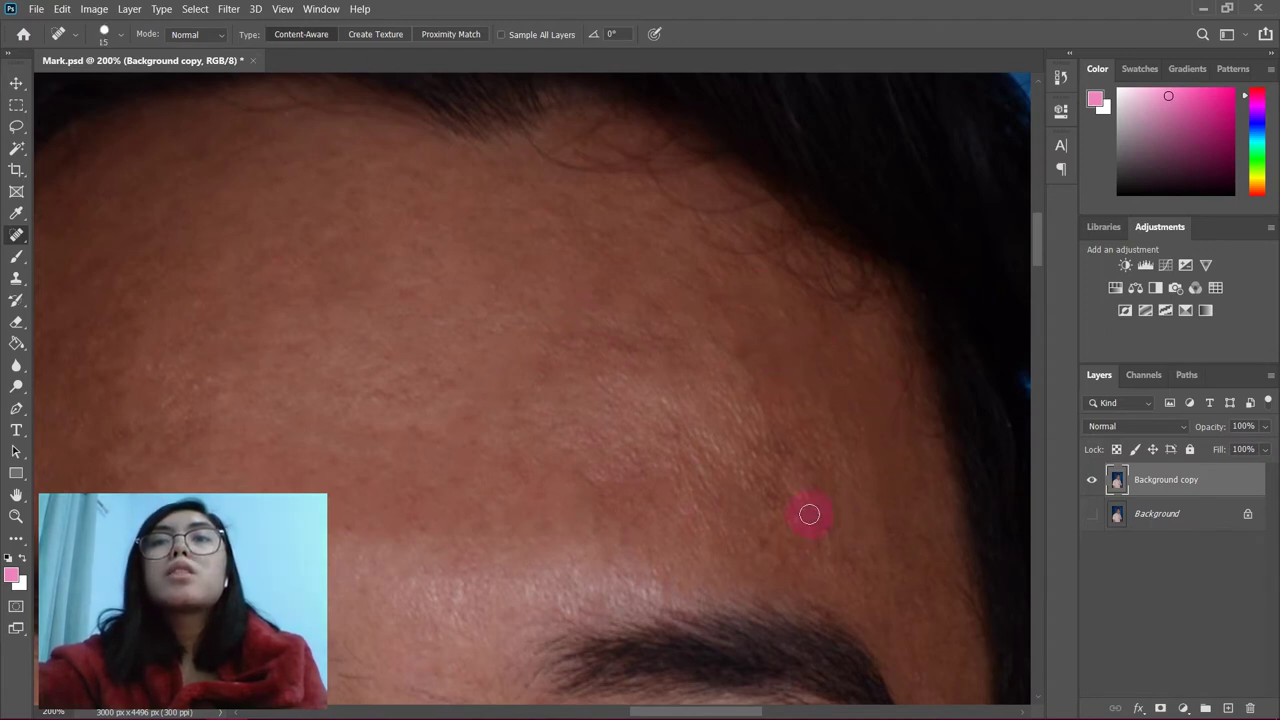
- Heal the remaining spots on the right side of the forehead above the eyebrow with a 15 to 25 px brush
click(740, 351)
click(725, 382)
click(763, 546)
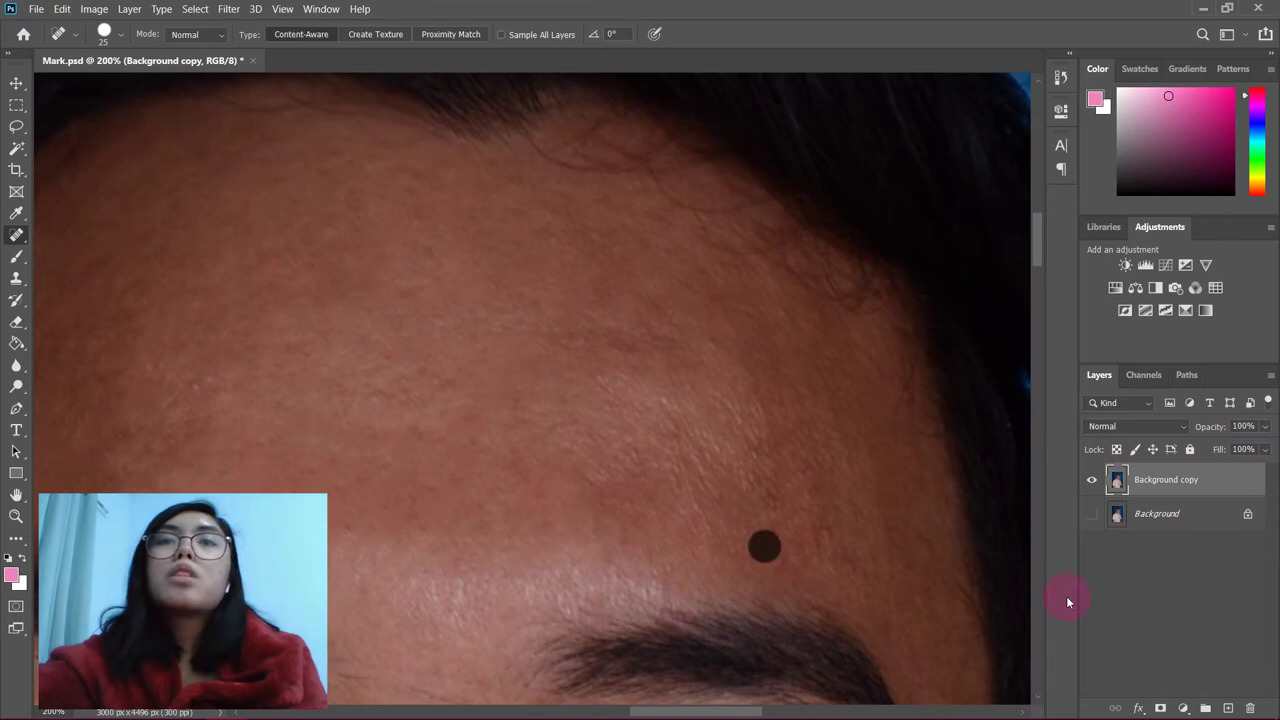
- Compare the retouched forehead with the original at 100% zoom by toggling the visibility of Background copy and showing the Background layer
key(z)
key(ctrl+minus)
drag(776, 712, 749, 712)
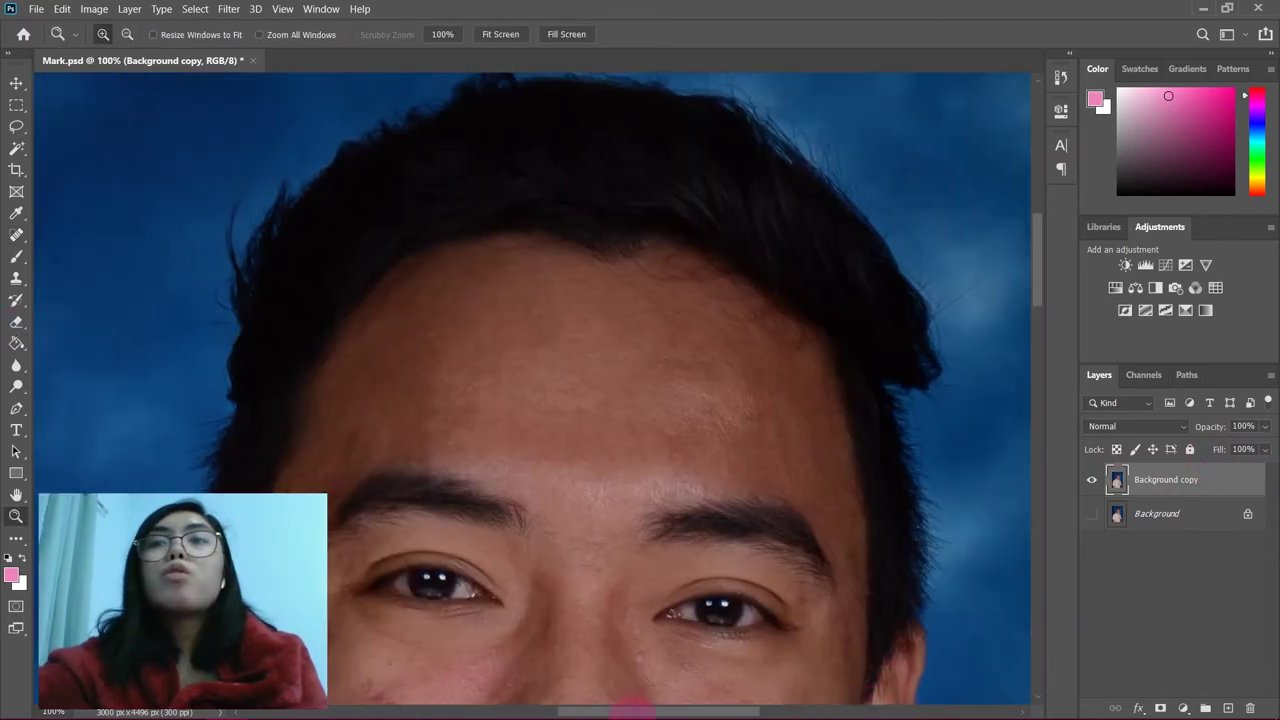
drag(627, 714, 616, 714)
click(1093, 482)
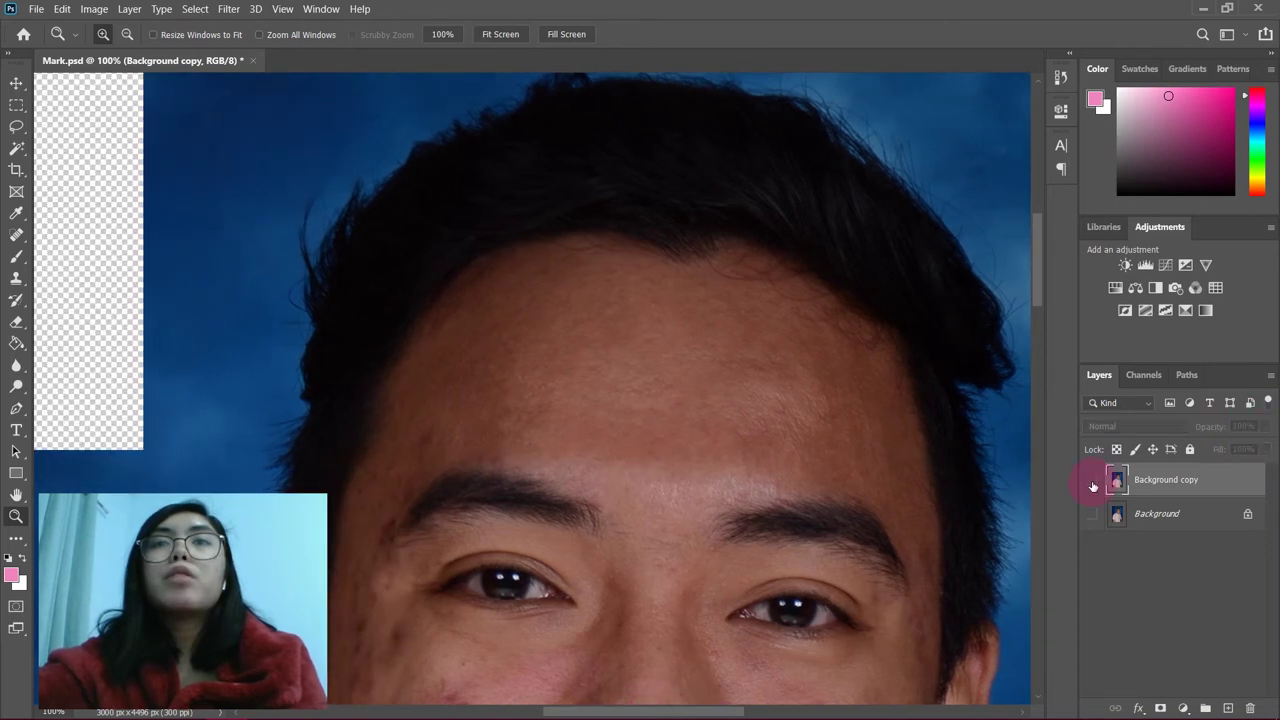
click(1093, 483)
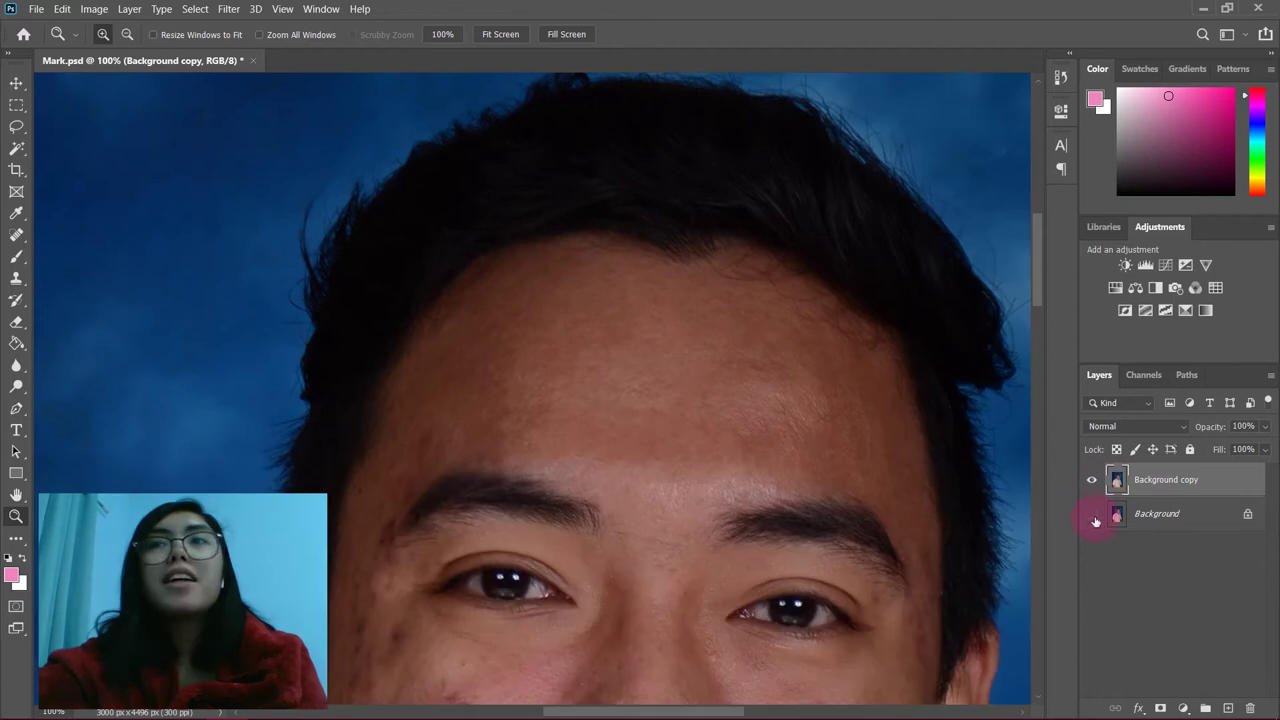
click(1093, 482)
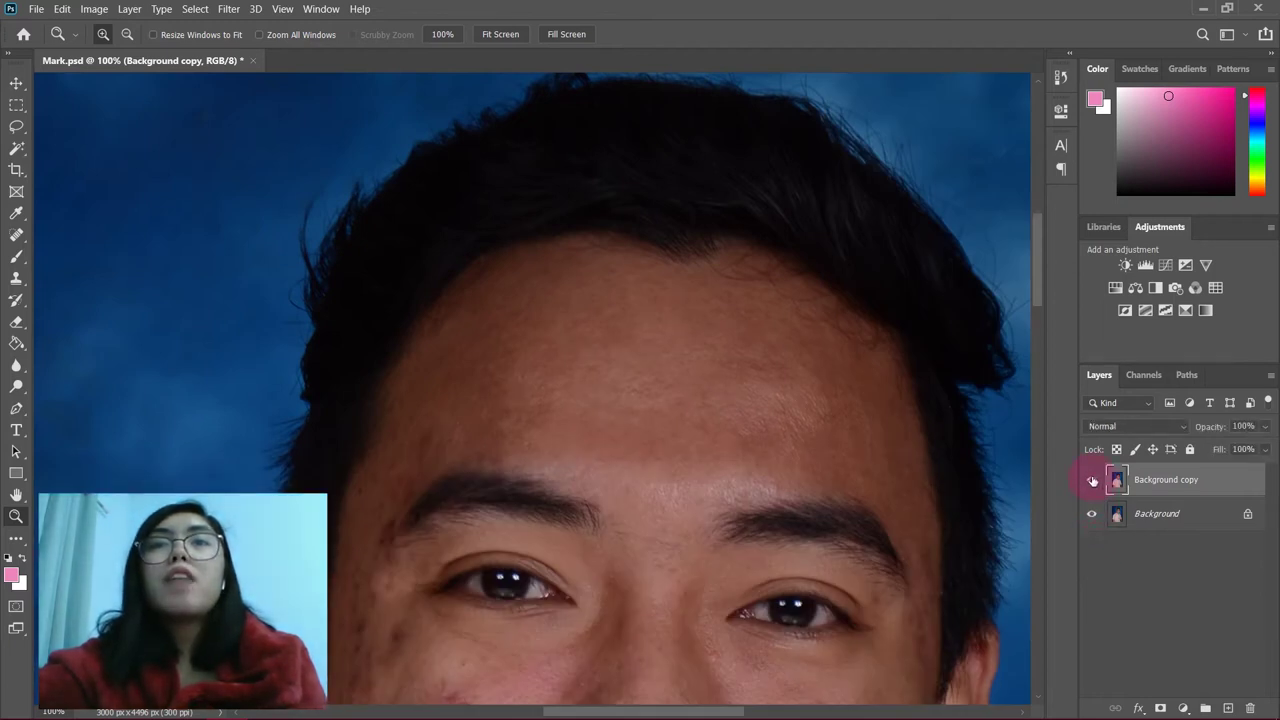
- At 200% zoom, heal the dark spots on the temple and around the outer end of the left eyebrow with a 15 px brush
drag(1035, 293, 1036, 315)
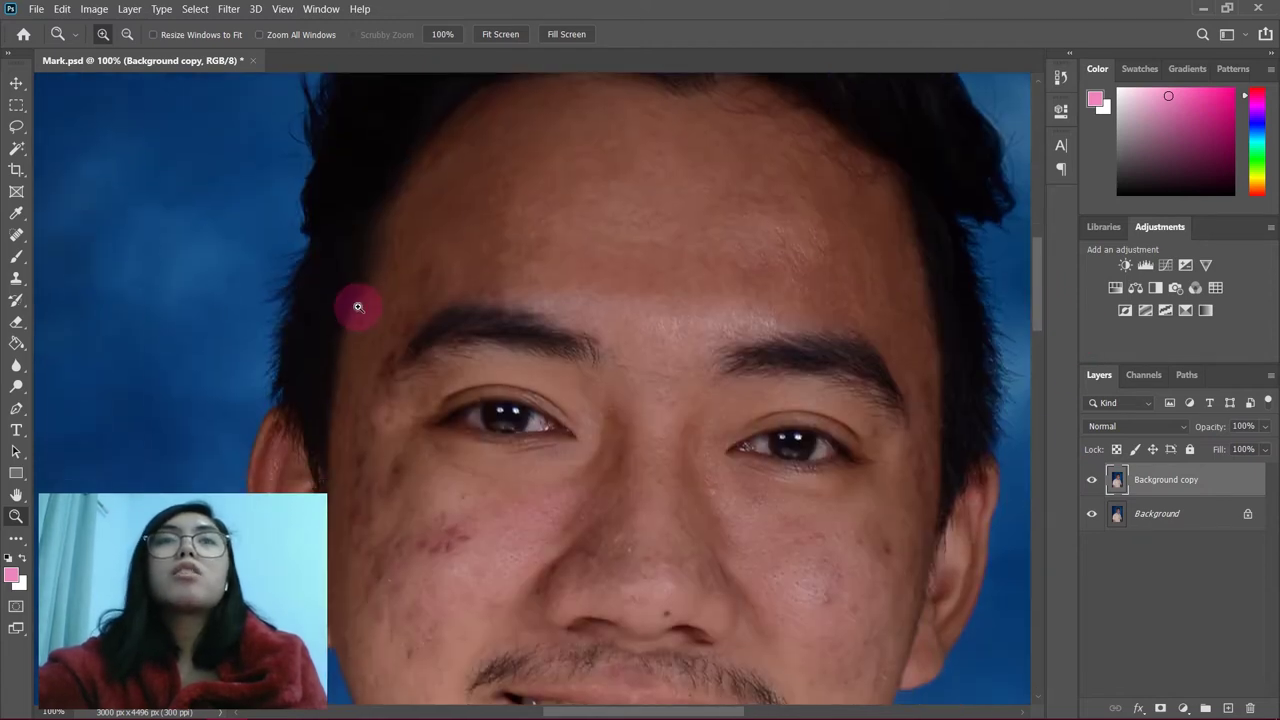
click(366, 322)
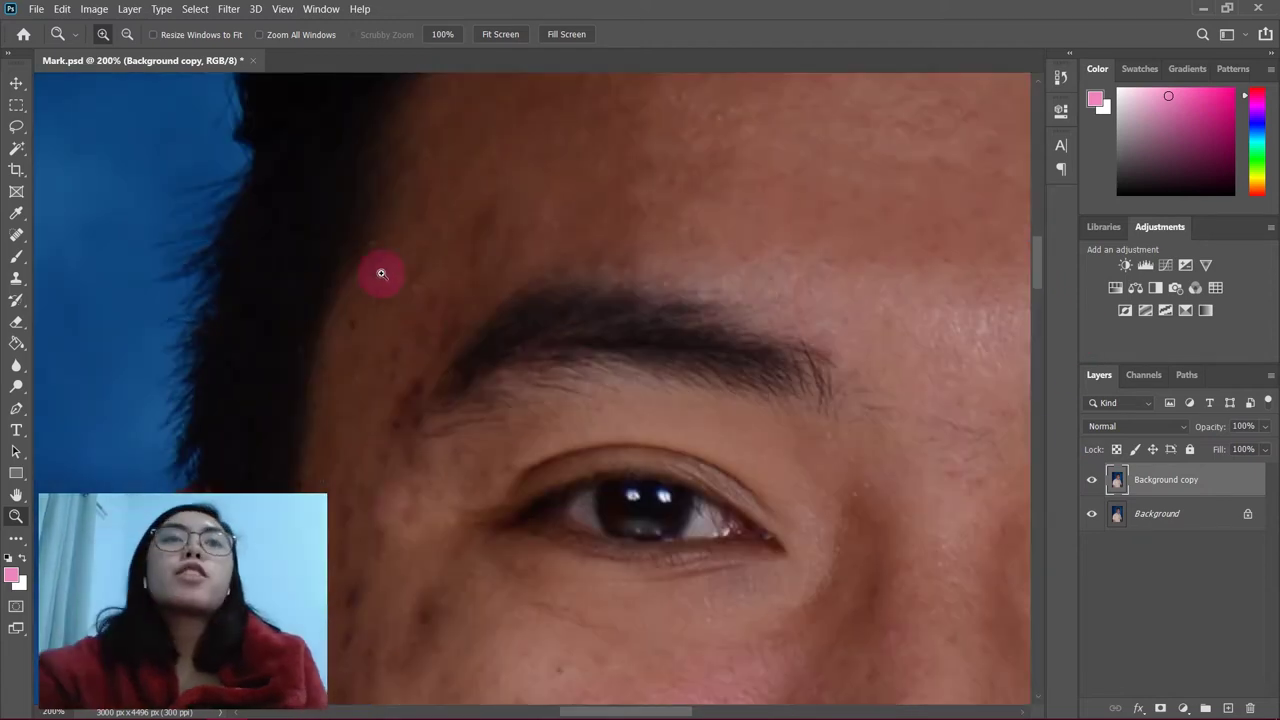
click(16, 235)
click(414, 289)
key(bracketleft)
key(bracketleft)
click(353, 323)
drag(397, 425, 427, 384)
click(391, 363)
- Clear the small blemishes between the hairline and the outer corner of the left eye with a 15 px healing brush
scroll(1038, 286, up, 1)
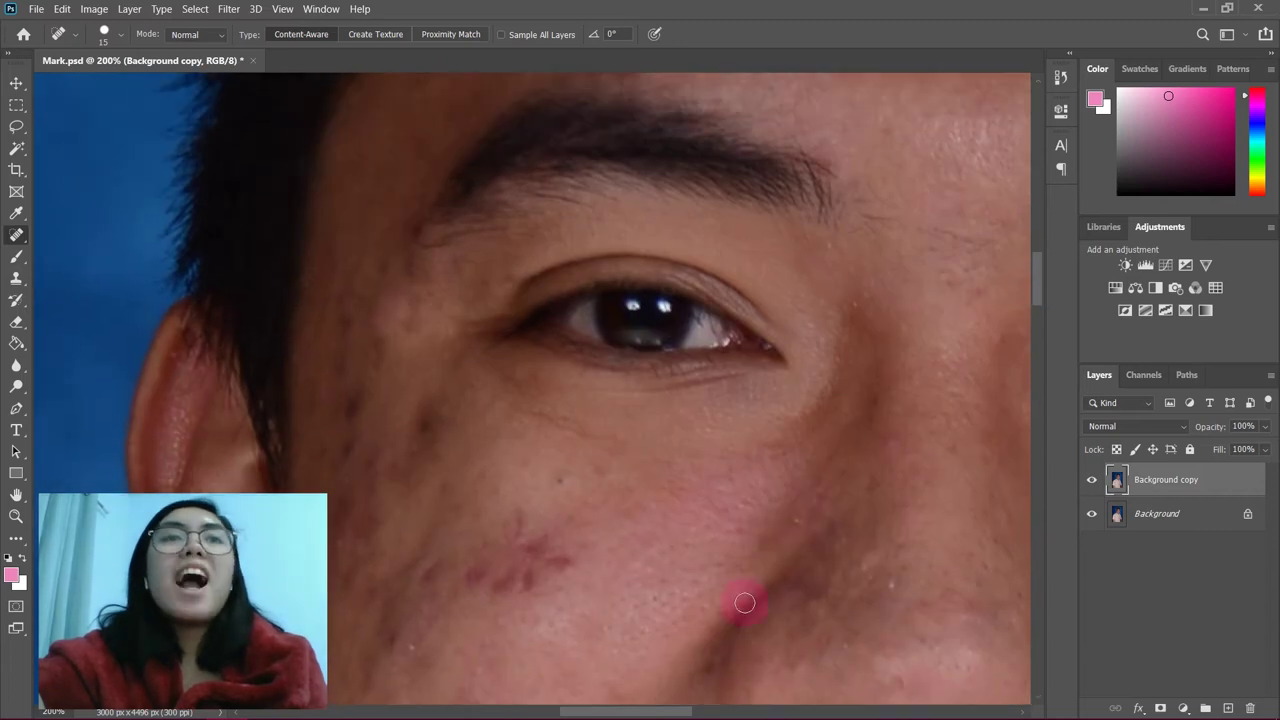
key(bracketright)
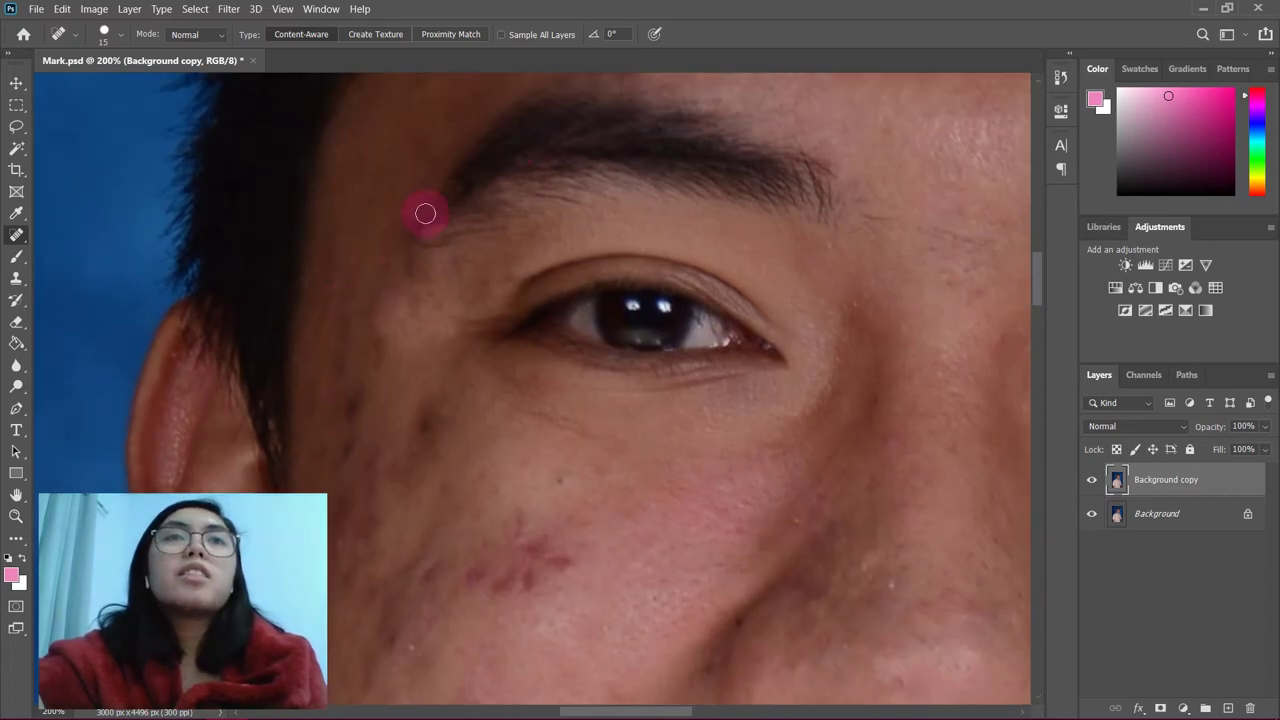
scroll(503, 251, down, 2)
key(bracketleft)
key(bracketleft)
key(bracketleft)
key(bracketleft)
key(bracketleft)
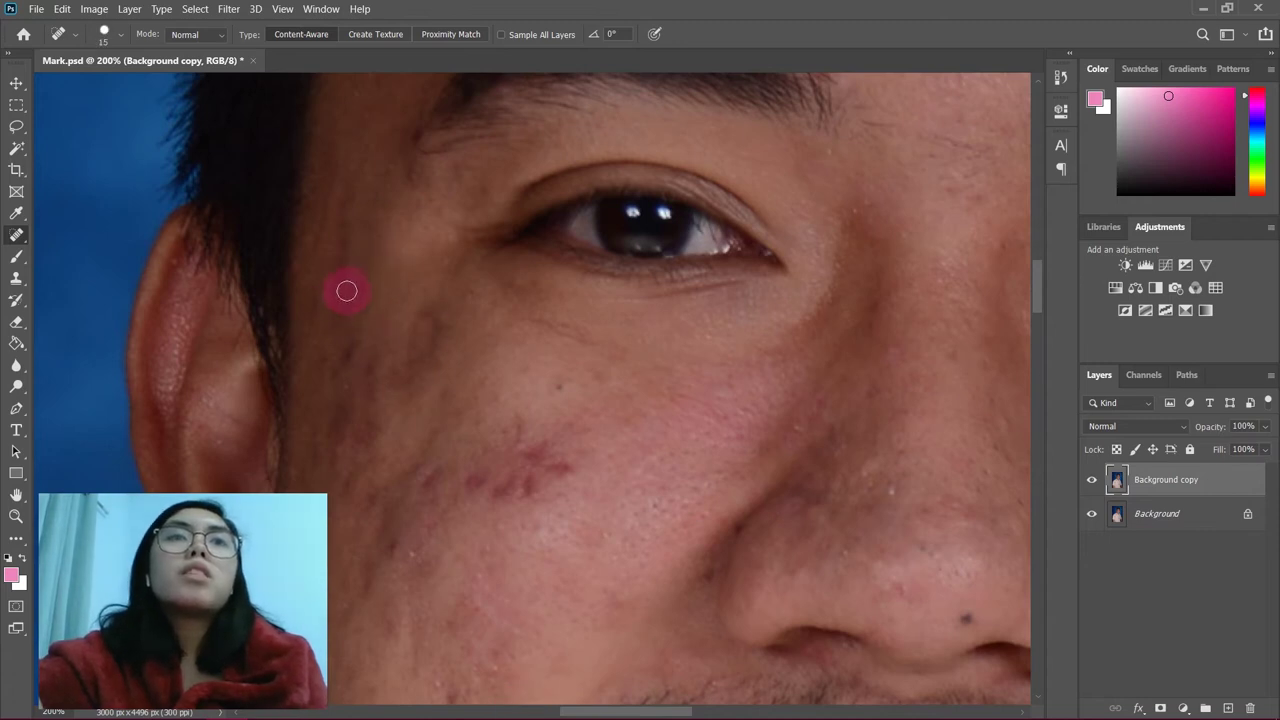
- Heal the dark patches on the upper outer part of the left cheek, below the eye corner, with a 15 to 20 px brush
scroll(397, 386, down, 1)
click(434, 271)
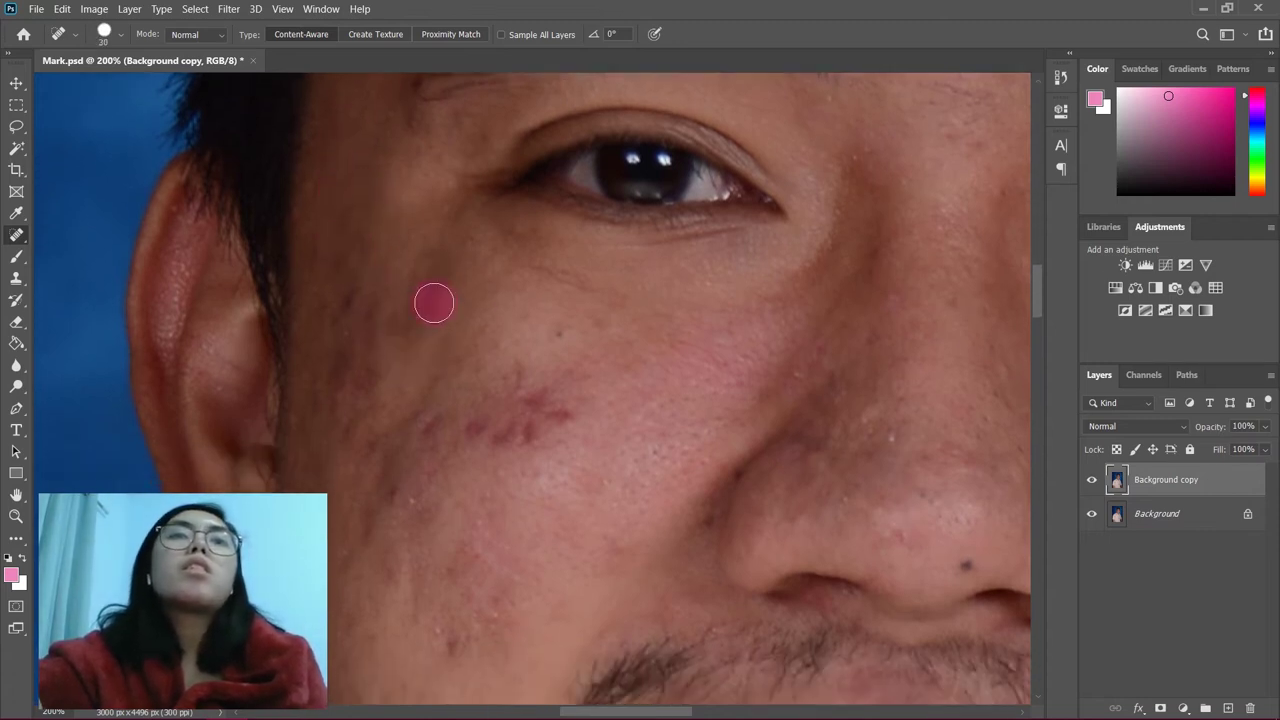
key(bracketright)
drag(424, 309, 424, 308)
key(bracketright)
drag(406, 289, 414, 268)
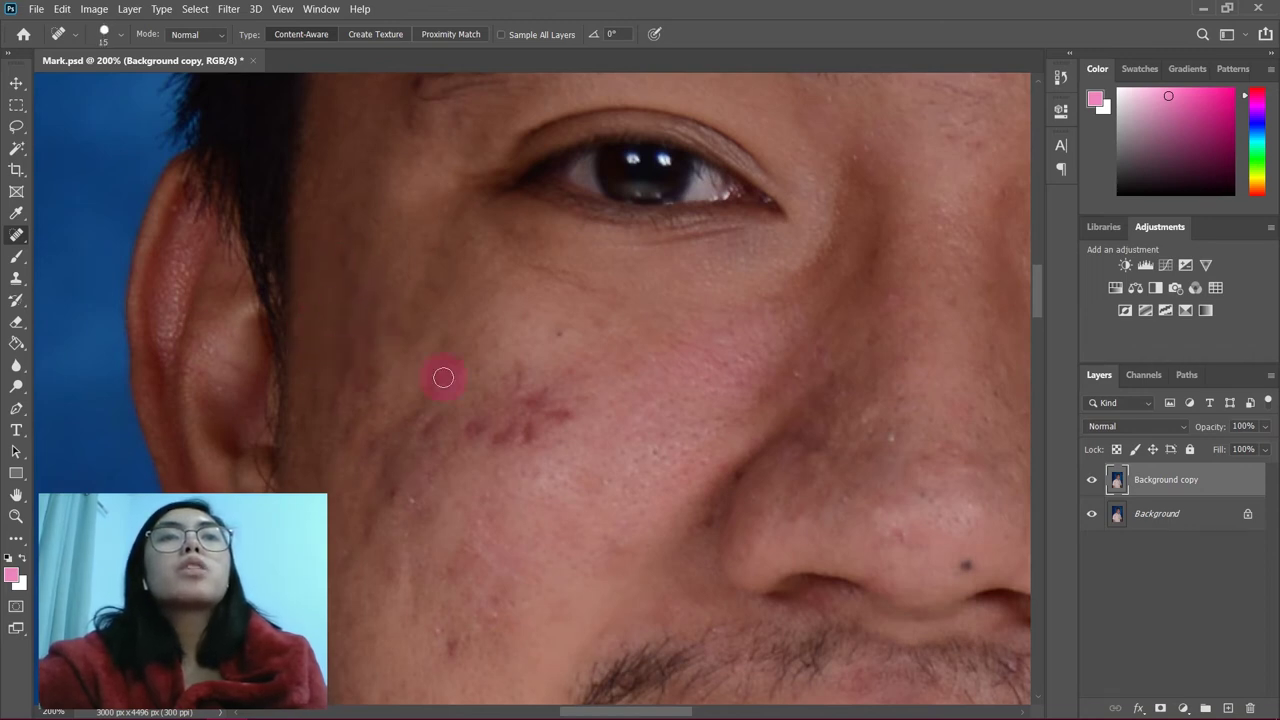
- Blend away the discolored skin on the outer left cheek near the ear with a 30 px healing brush
scroll(423, 439, down, 1)
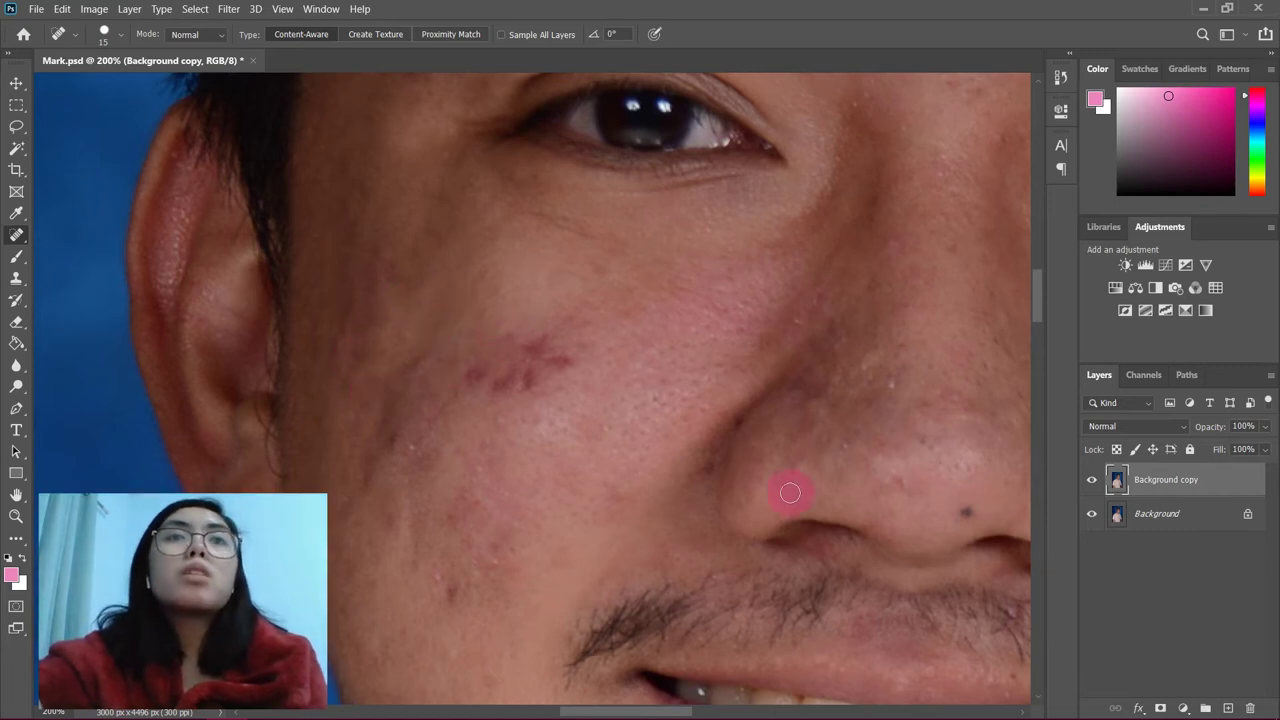
key(bracketright)
key(bracketright)
key(bracketright)
click(388, 386)
drag(340, 381, 311, 329)
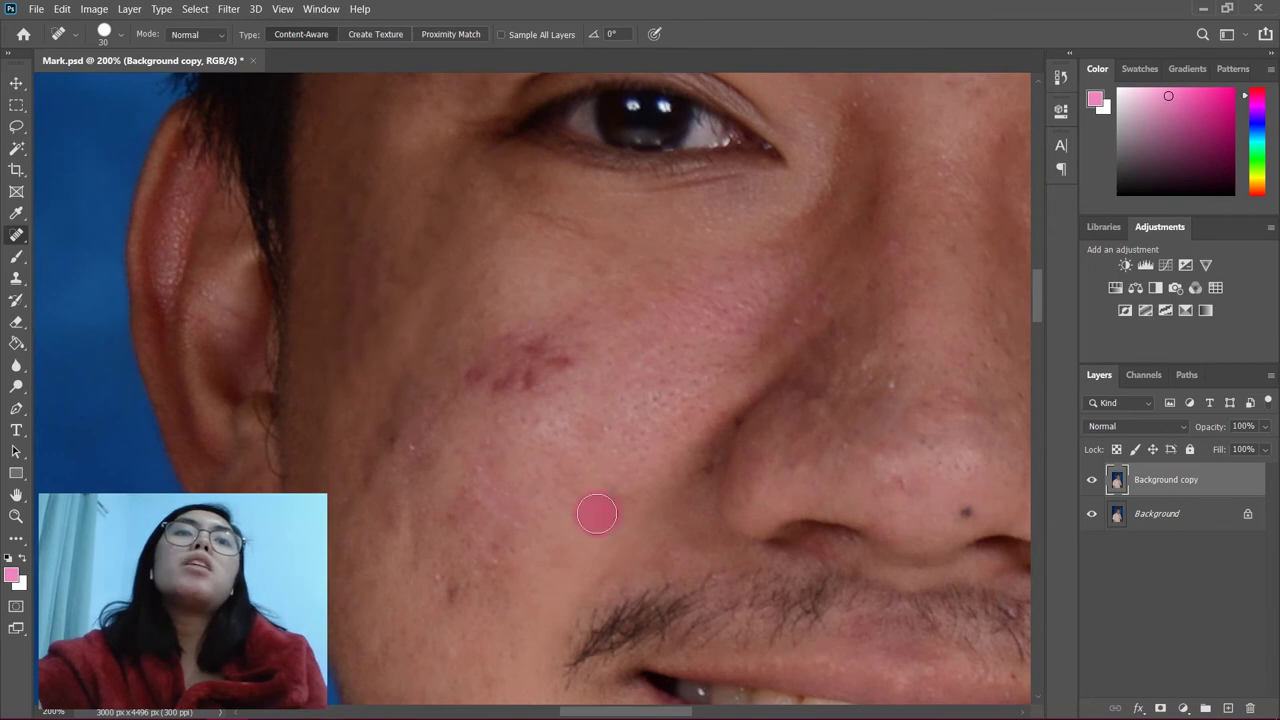
- At 156% zoom, remove the cluster of red marks and nearby spots in the middle of the left cheek with a larger healing brush
scroll(530, 378, down, 1)
click(16, 516)
key(ctrl+0)
drag(580, 254, 440, 286)
key(ctrl+0)
scroll(571, 290, up, 8)
key(j)
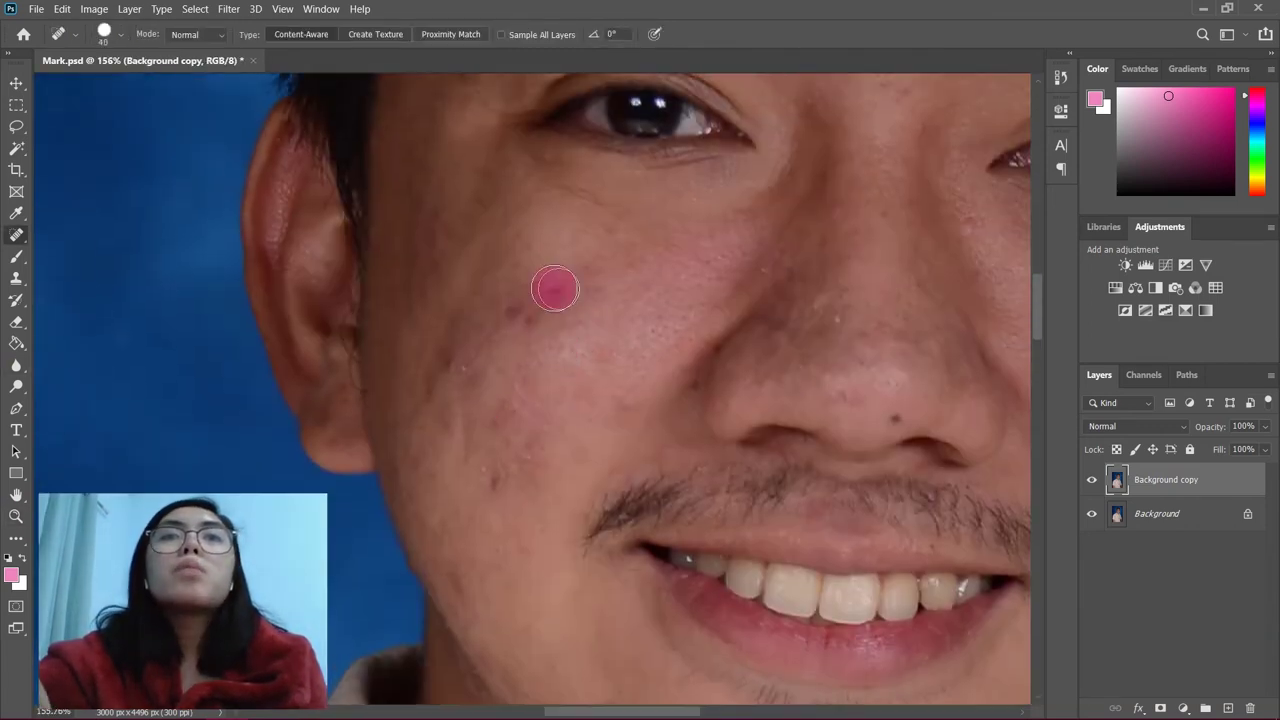
click(599, 285)
click(475, 390)
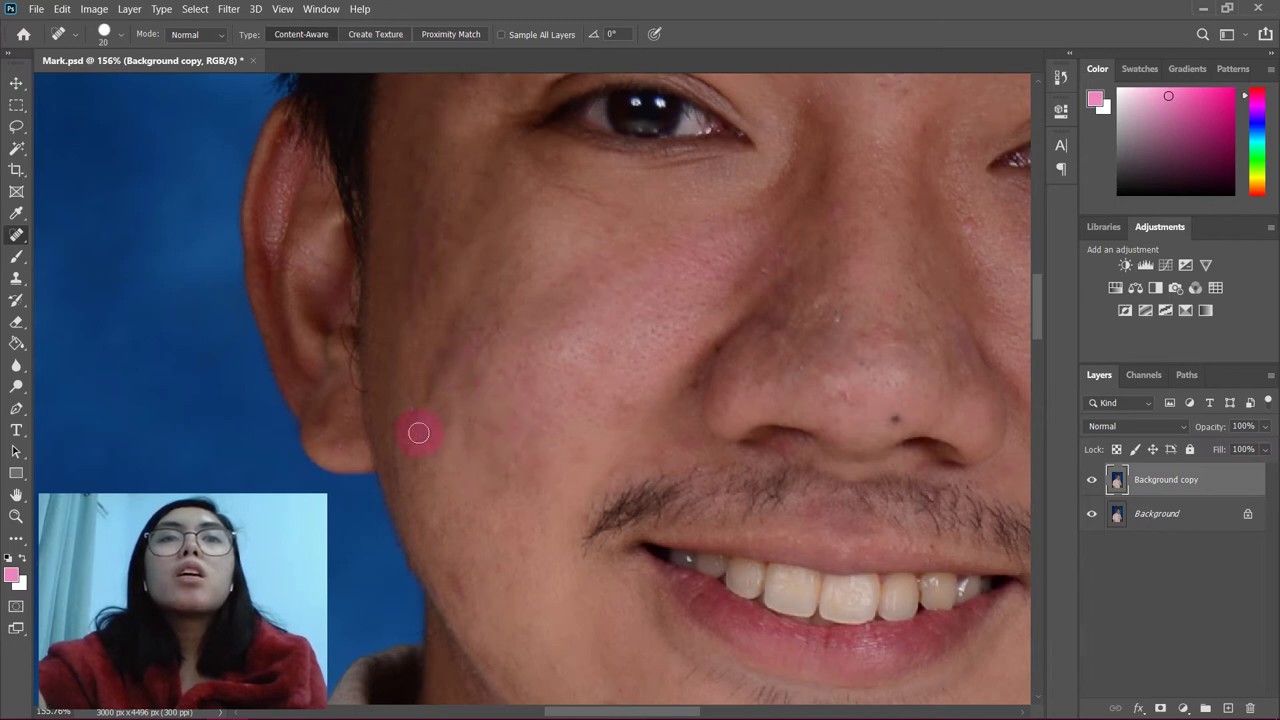
- Heal the blemishes on the lower left cheek toward the jaw with a 15 to 20 px brush
drag(511, 468, 542, 506)
mouse_move(471, 462)
mouse_down()
mouse_move(456, 519)
mouse_move(426, 529)
mouse_up()
click(643, 526)
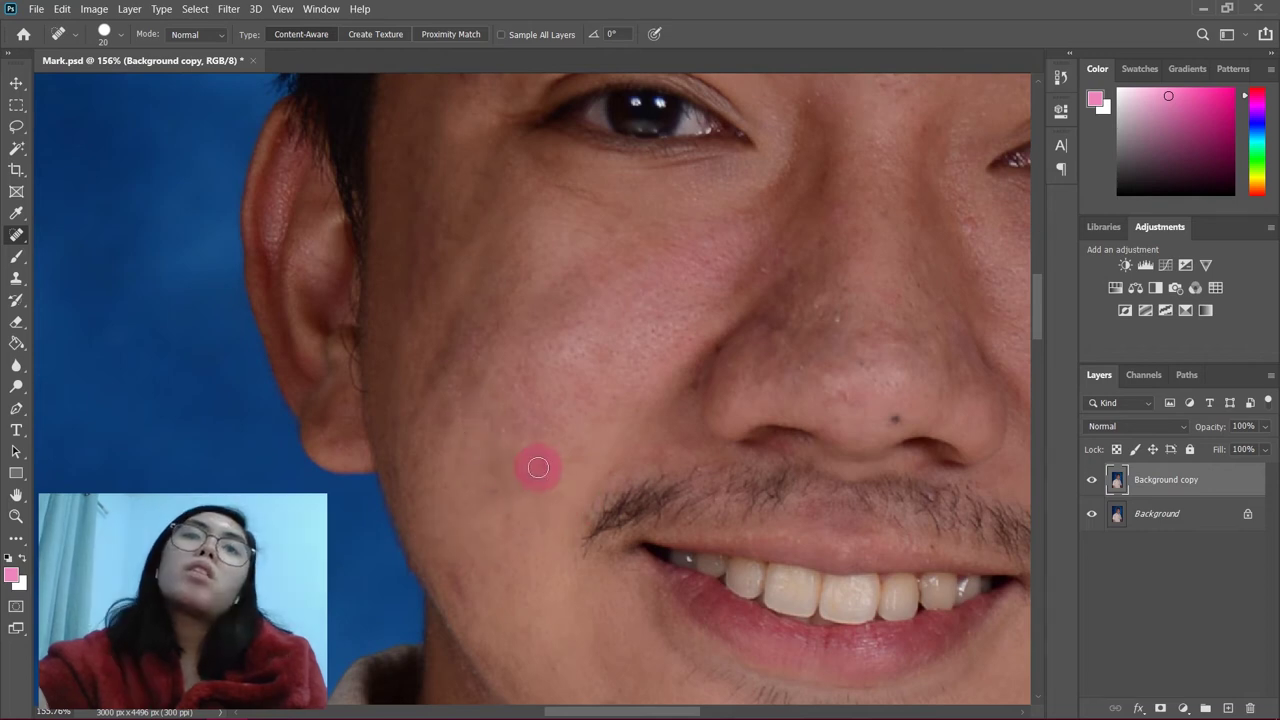
scroll(691, 366, up, 1)
scroll(434, 423, down, 6)
drag(472, 412, 475, 443)
key([)
- Heal the marks on the left cheek beside the nose with a 15 to 30 px brush and save the file
scroll(475, 443, up, 4)
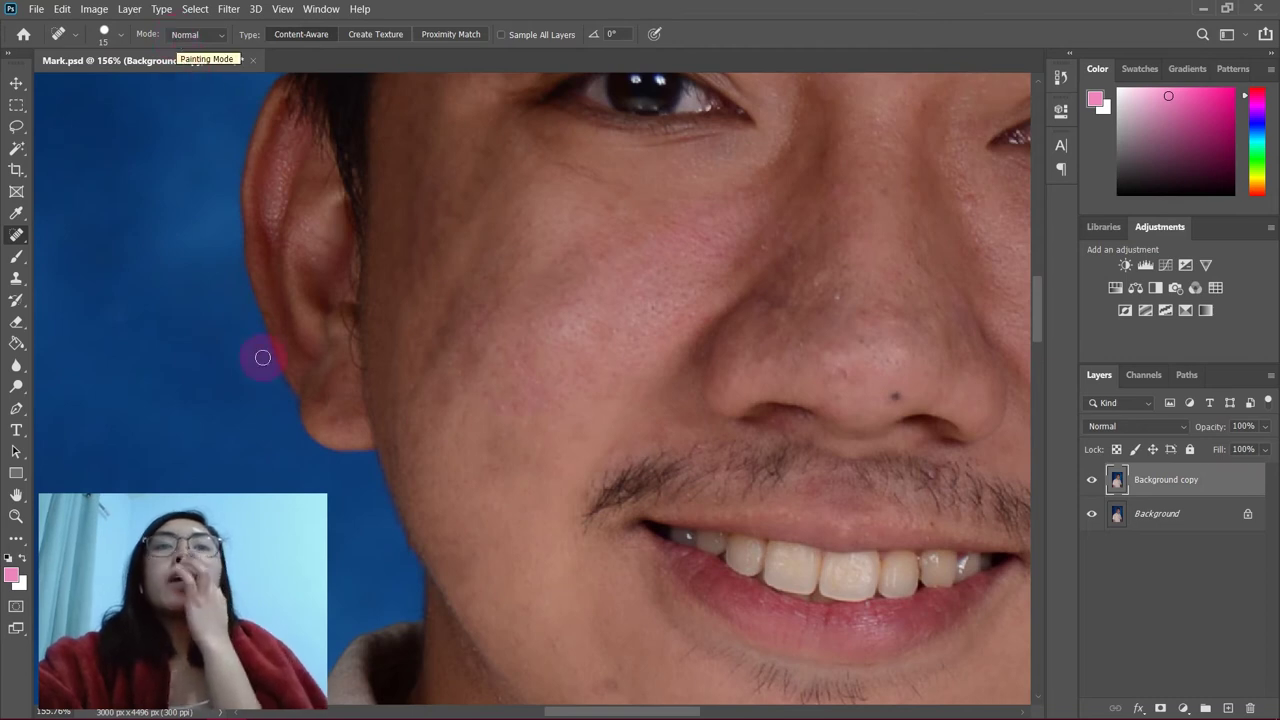
click(591, 326)
click(652, 303)
click(690, 285)
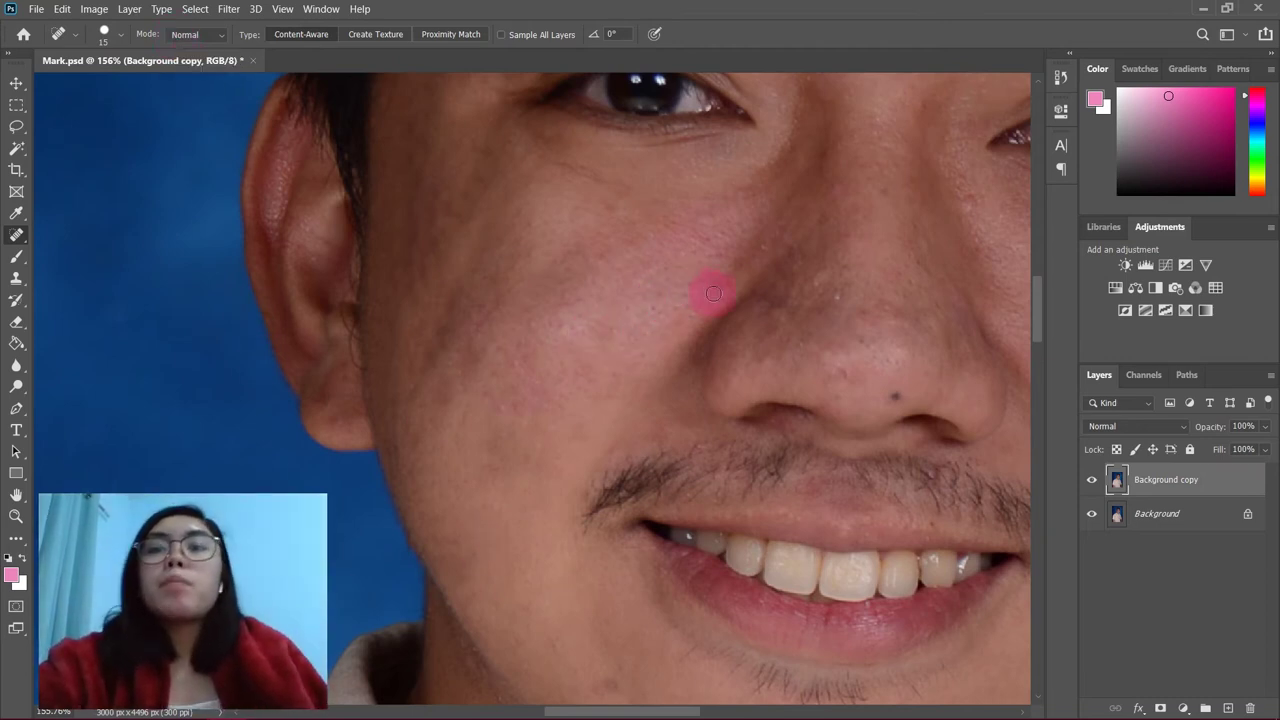
click(702, 300)
click(695, 258)
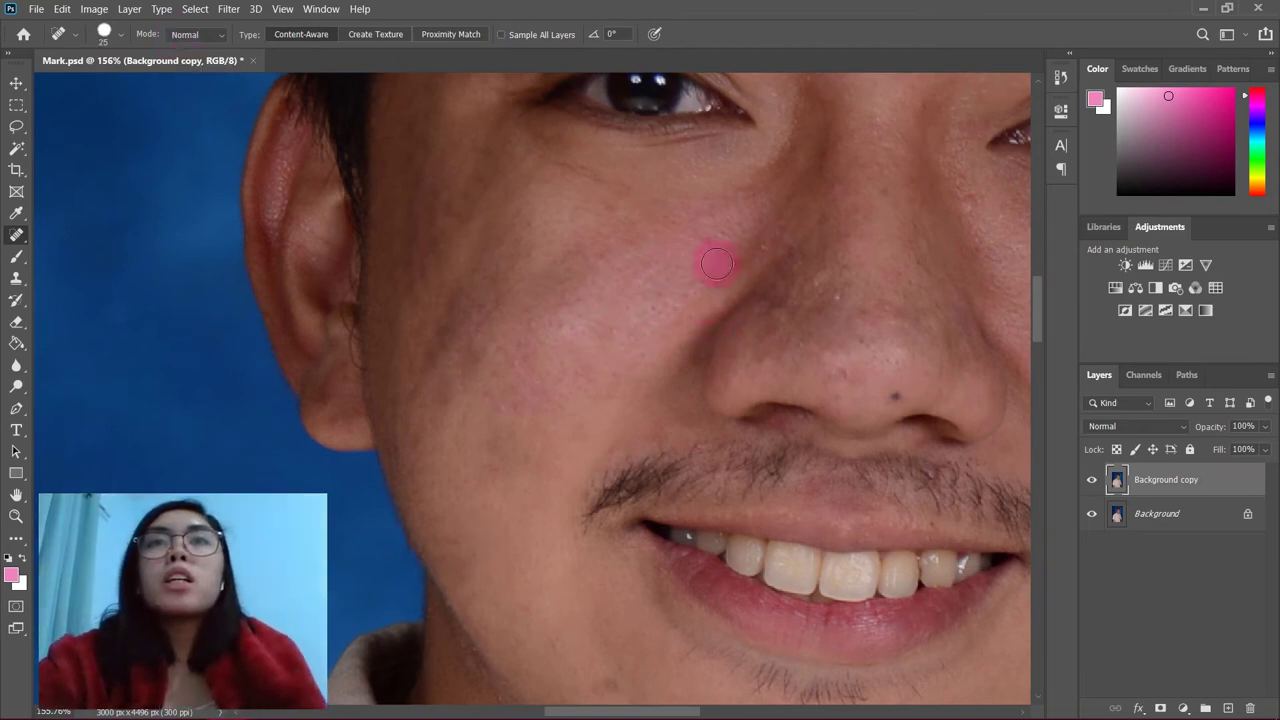
click(716, 245)
scroll(923, 260, up, 1)
key(ctrl+s)
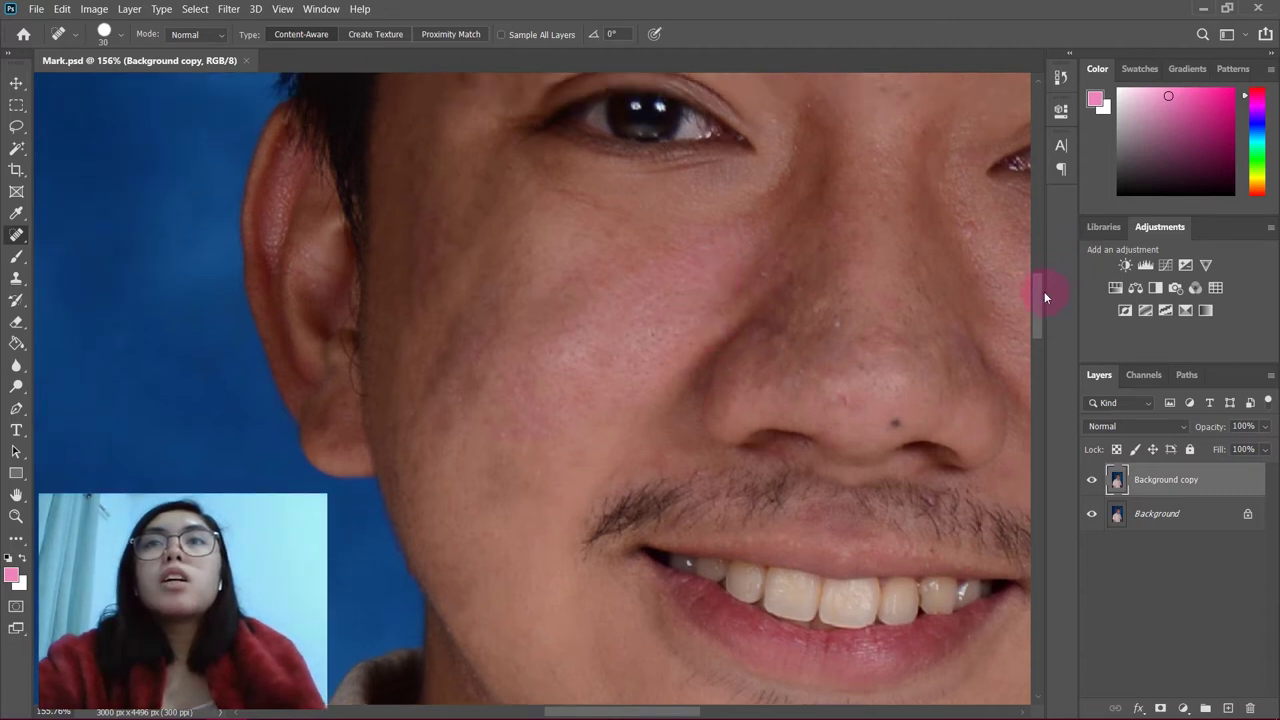
- Smooth the redness and pores on the inner left cheek next to the nose with a 30 px healing brush
click(694, 306)
click(680, 337)
click(720, 291)
click(714, 337)
click(688, 291)
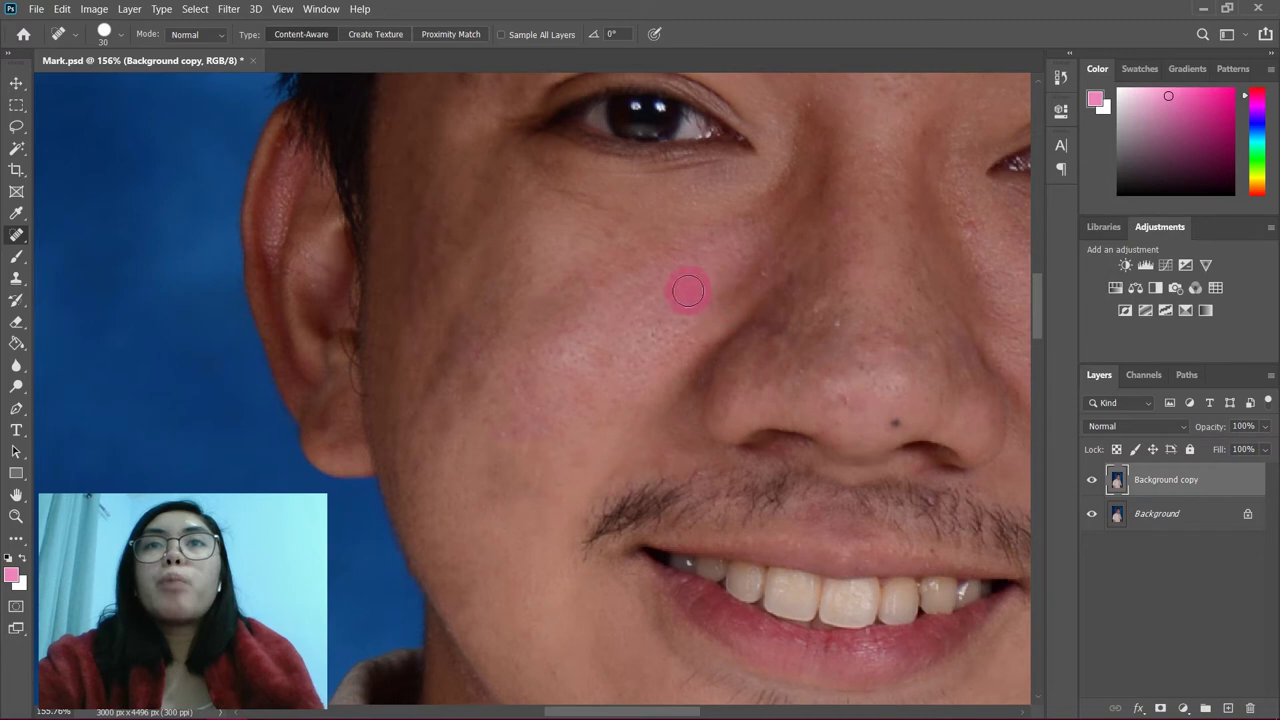
click(668, 345)
click(705, 243)
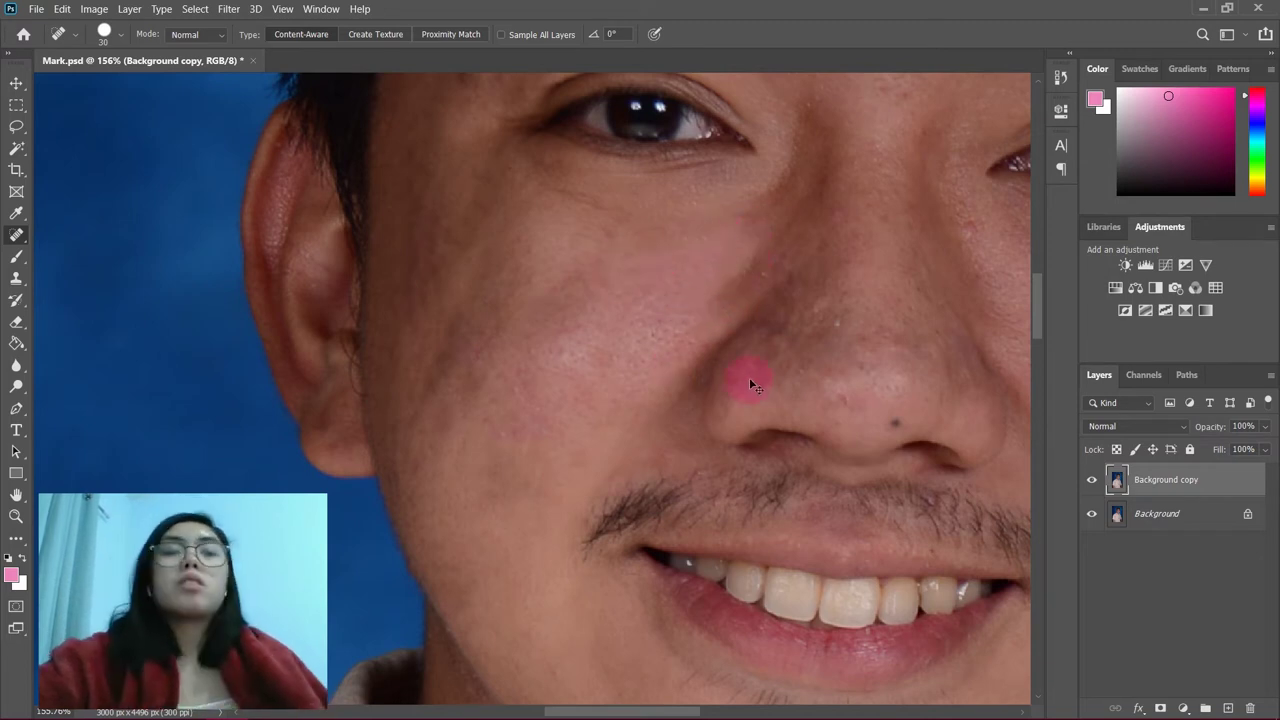
- Remove the visible pores across the center of the left cheek with a 30 to 35 px healing brush
click(718, 422)
mouse_move(668, 330)
mouse_down()
mouse_move(639, 369)
mouse_move(677, 346)
mouse_move(589, 337)
mouse_move(609, 314)
mouse_up()
click(815, 322)
key(bracketright)
click(664, 298)
click(660, 342)
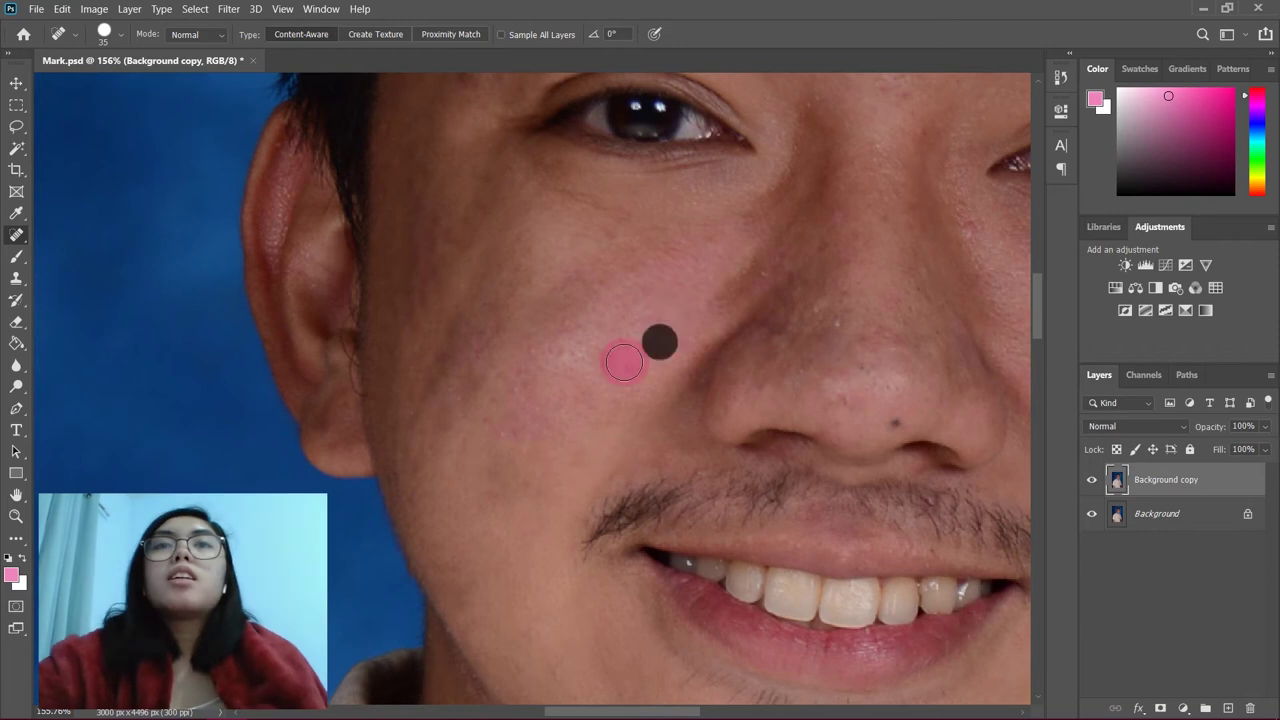
- Even out the remaining pores and reddish spots on the middle and lower left cheek with a 35 px healing brush
click(598, 354)
click(553, 357)
click(596, 410)
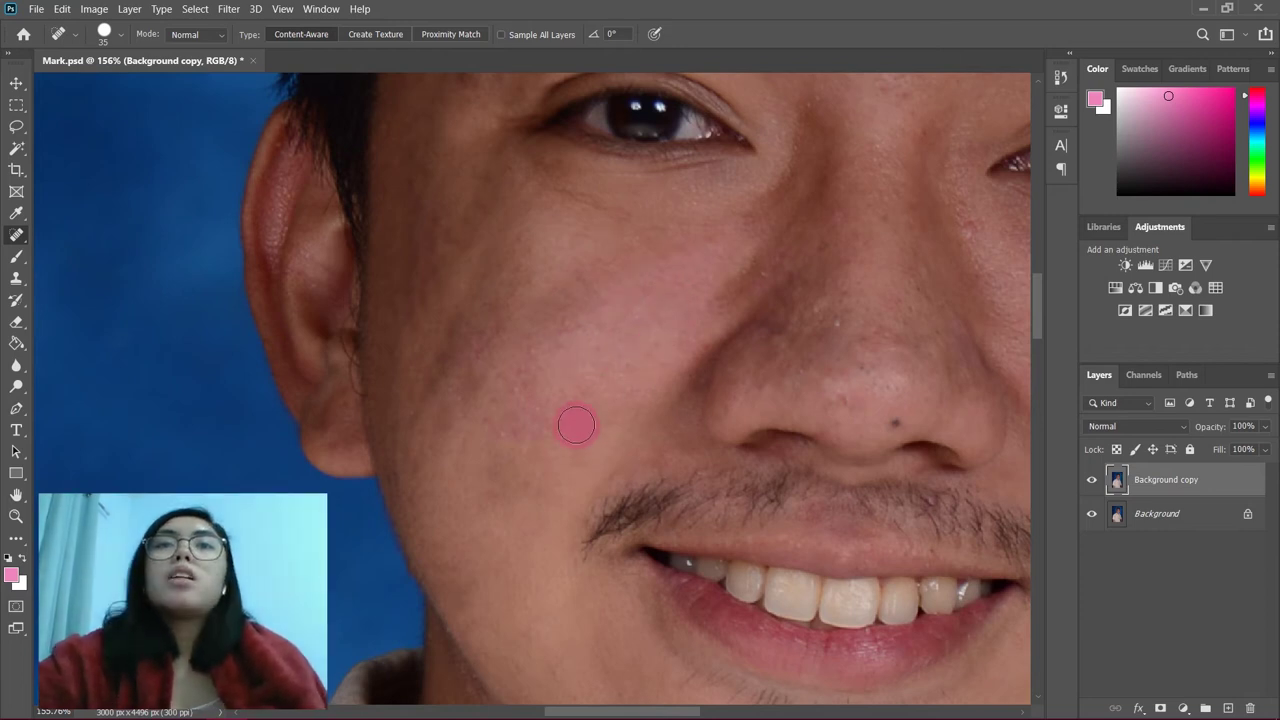
click(499, 403)
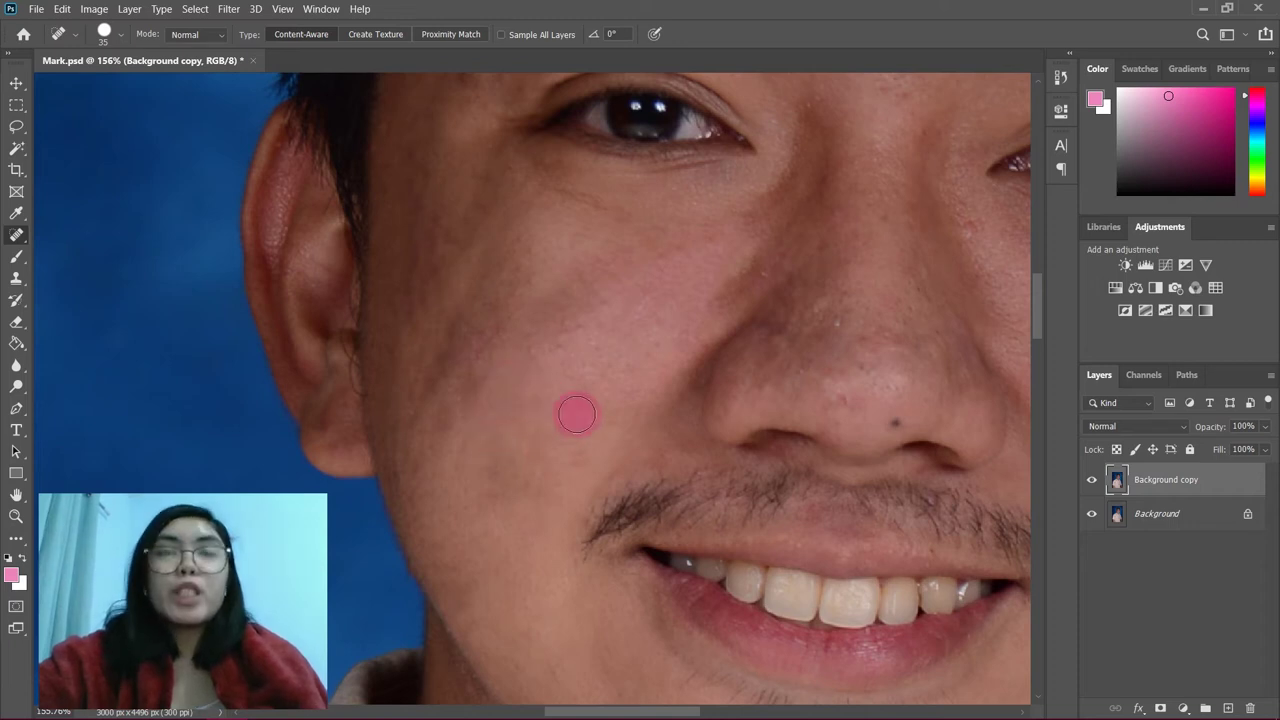
click(560, 403)
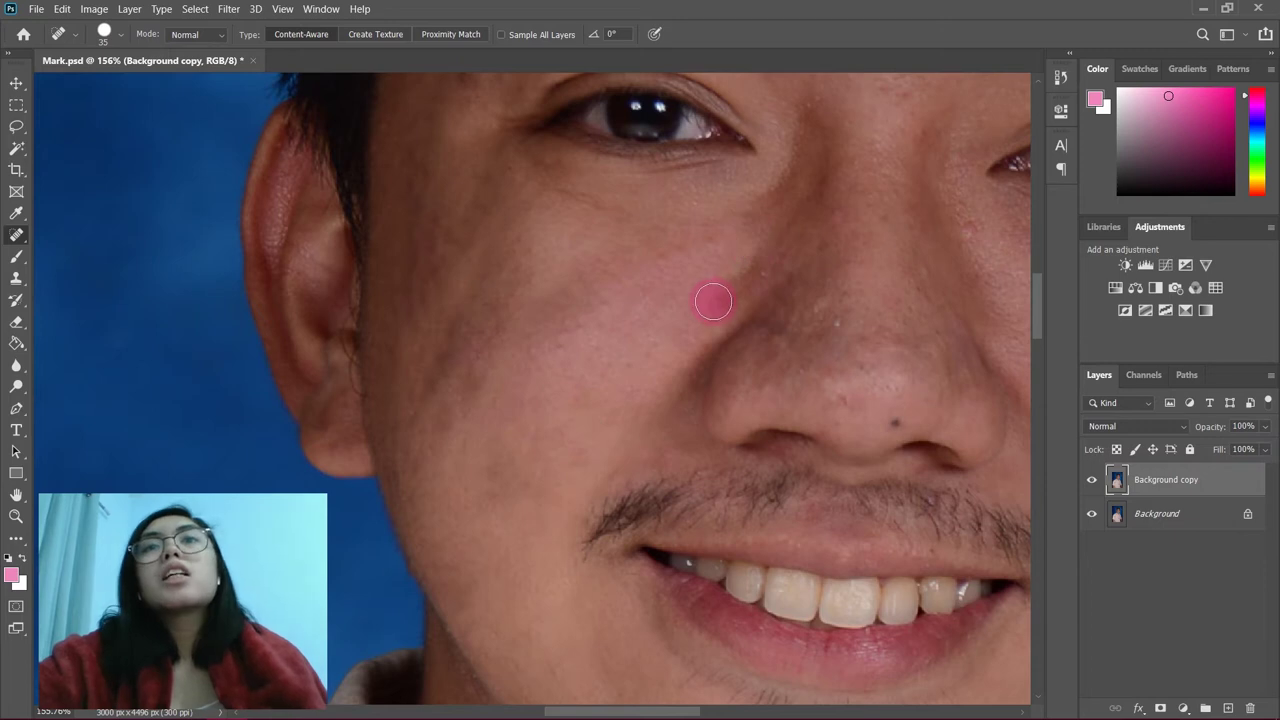
click(543, 425)
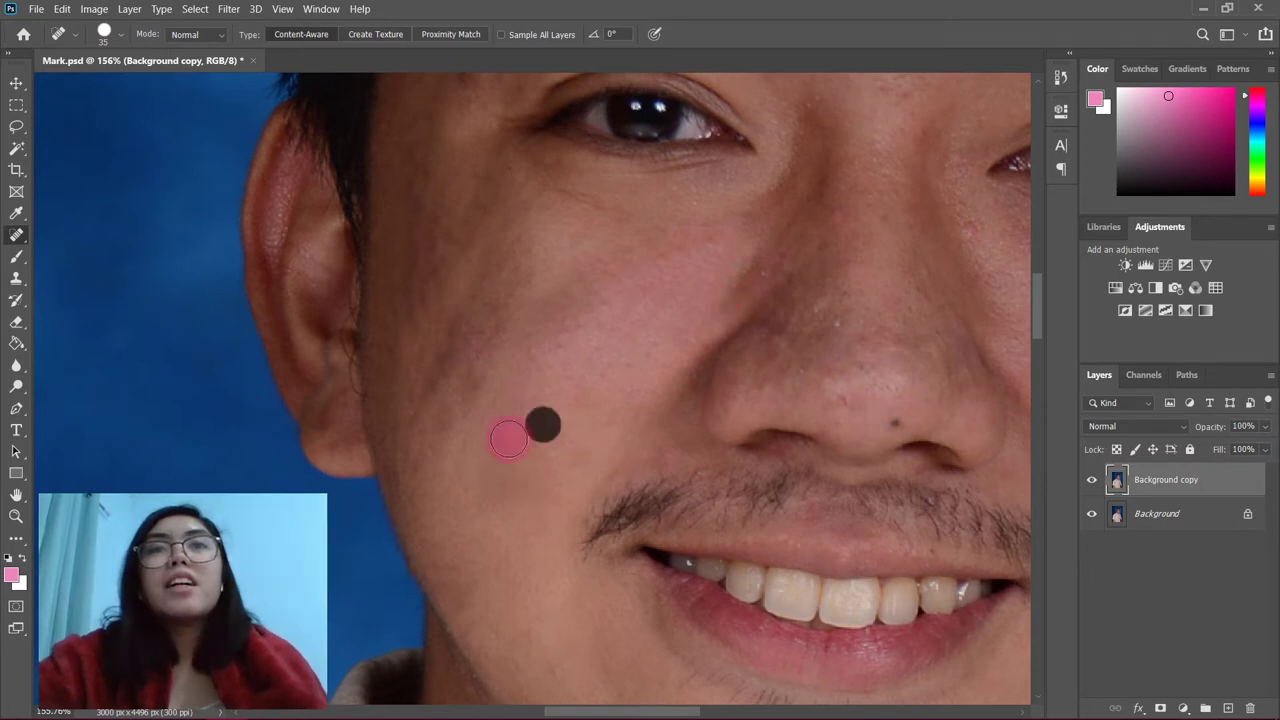
- At 200% zoom, heal the spots across the chin below the lower lip with a 35 px brush
key(z)
right_click(726, 287)
click(724, 296)
click(573, 281)
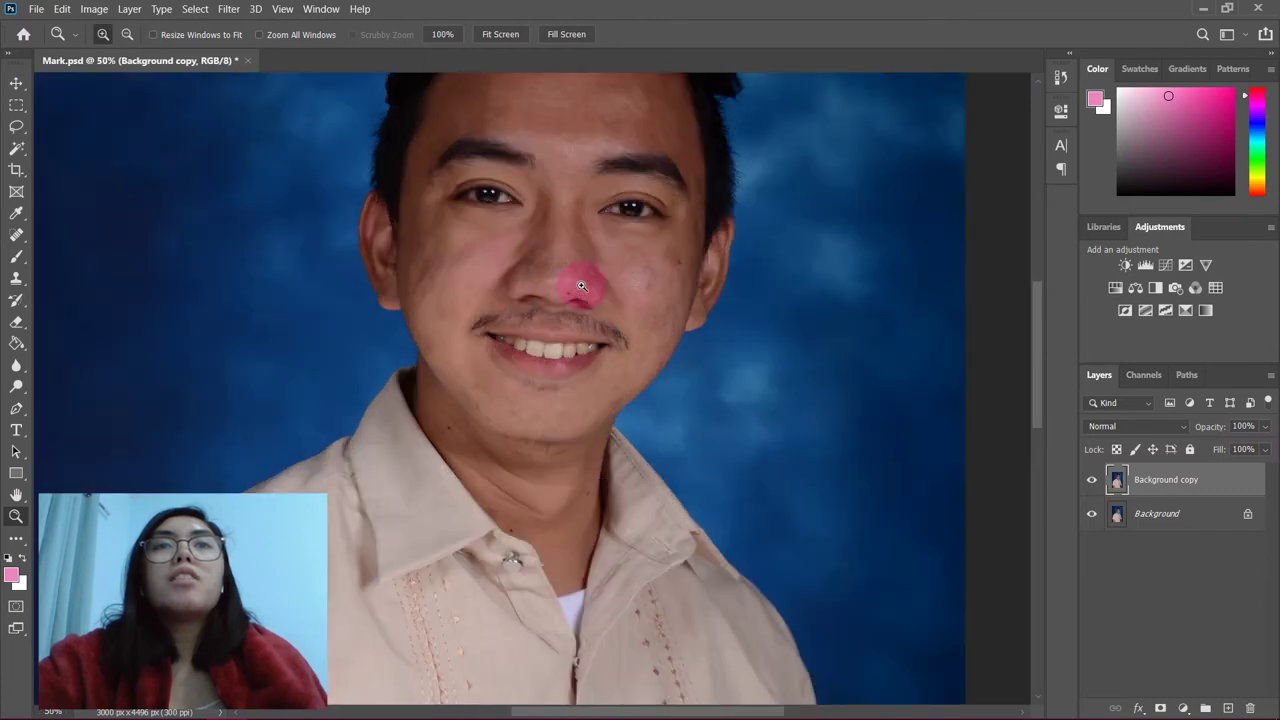
scroll(582, 286, up, 3)
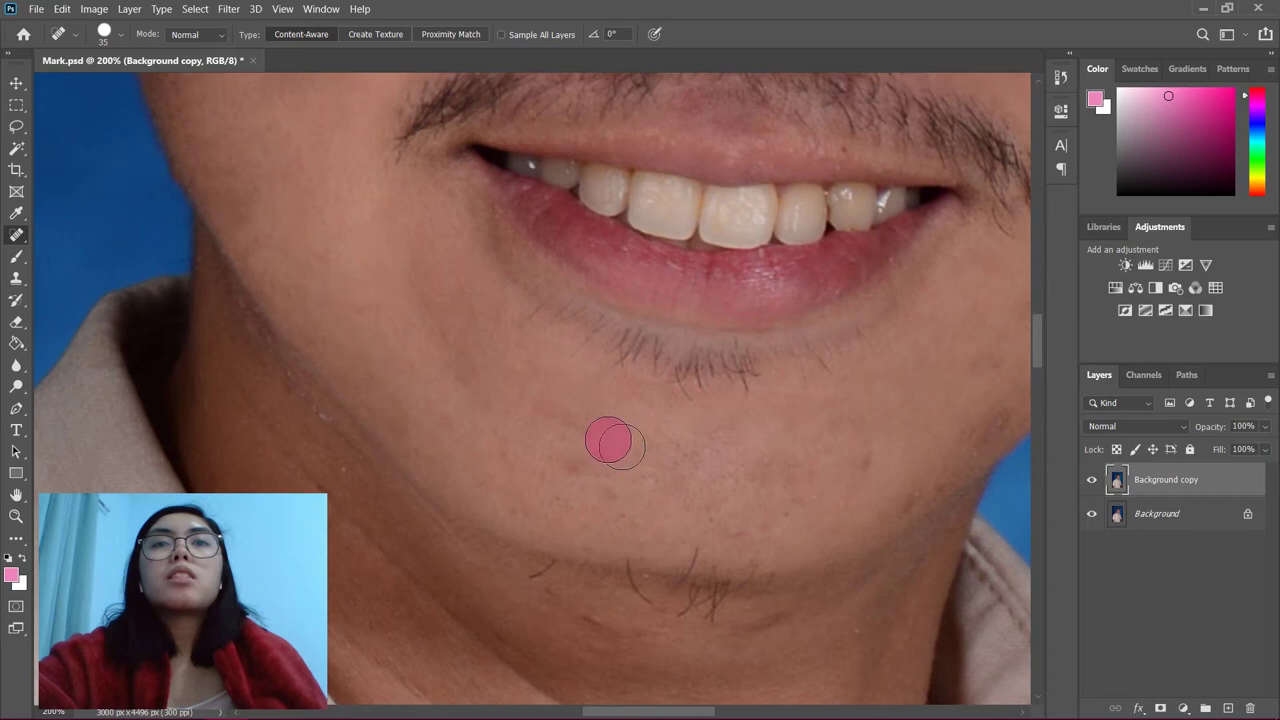
click(506, 457)
mouse_move(580, 425)
mouse_down()
mouse_move(729, 496)
mouse_move(700, 505)
mouse_up()
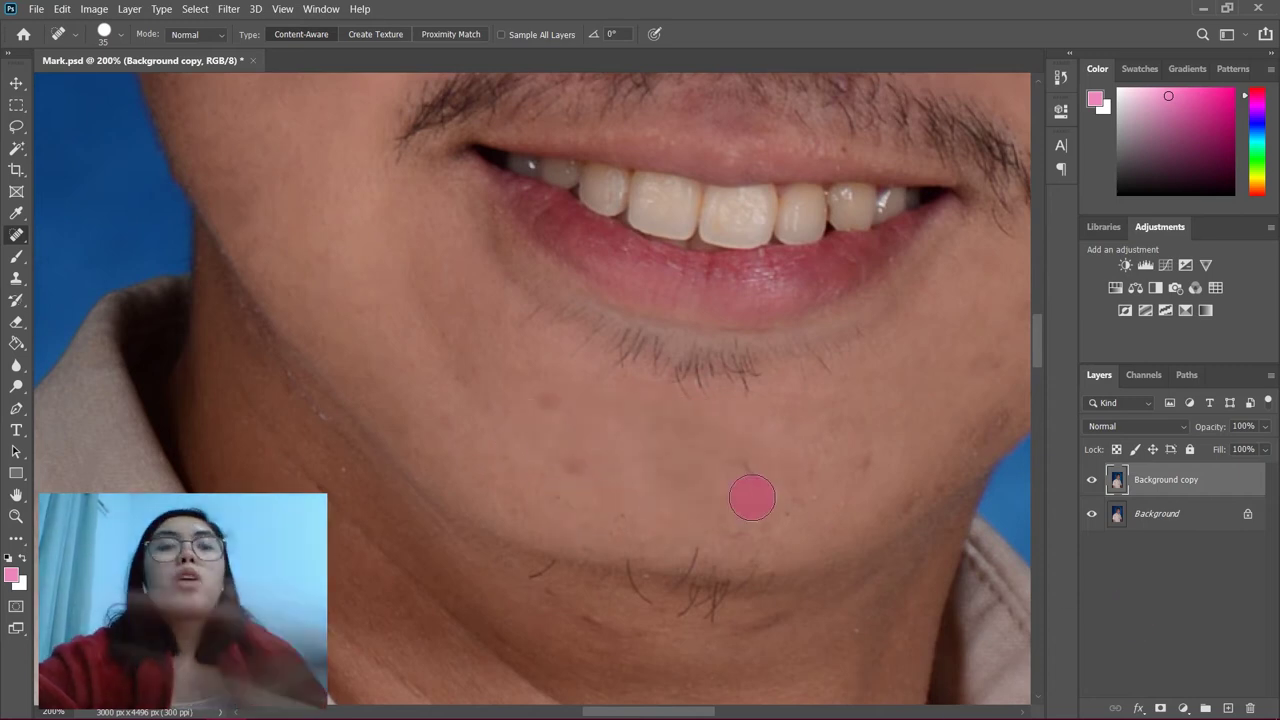
click(721, 491)
click(785, 473)
click(752, 457)
- Enlarge the healing brush slightly and clean up the remaining spots and uneven patches on the chin
key(])
click(668, 476)
click(571, 494)
click(702, 514)
click(754, 448)
click(666, 452)
click(709, 473)
click(551, 490)
click(546, 398)
- Check the whole portrait, then heal the dark spot on the outer right cheek with a 25 px brush
key(z)
key(ctrl+0)
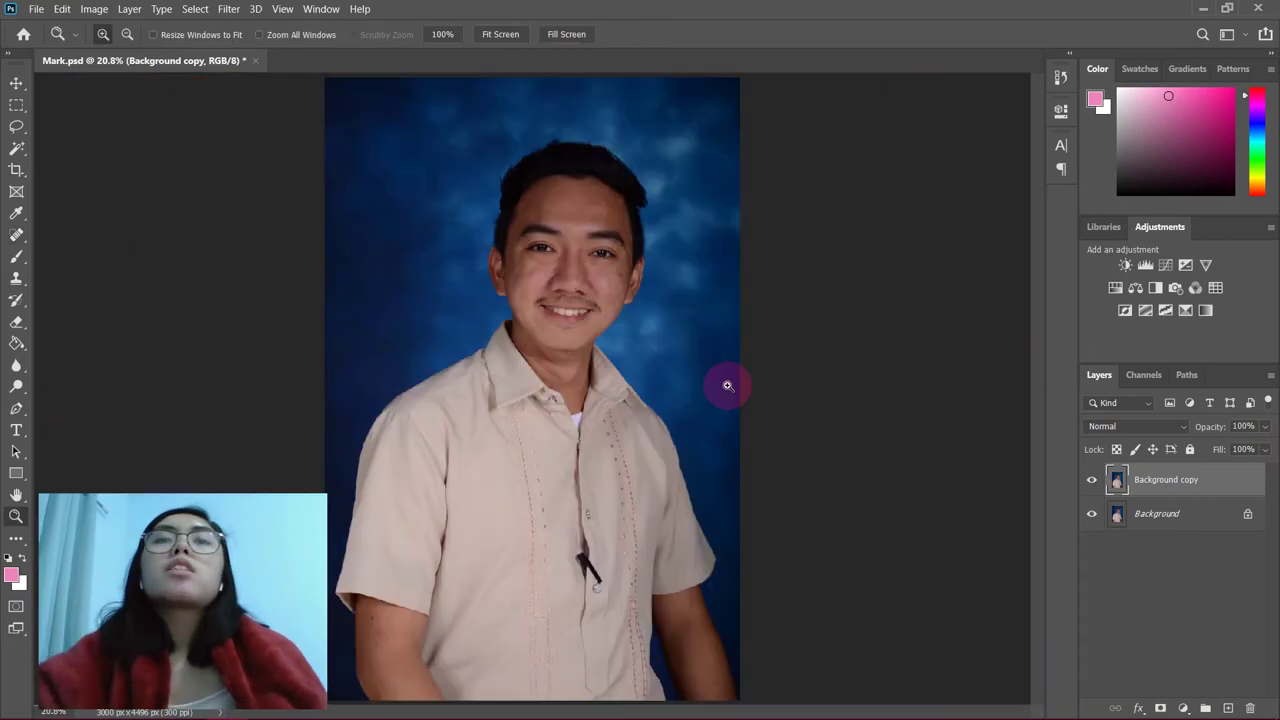
click(558, 283)
click(543, 270)
click(543, 266)
drag(1039, 324, 1039, 304)
click(743, 294)
click(737, 350)
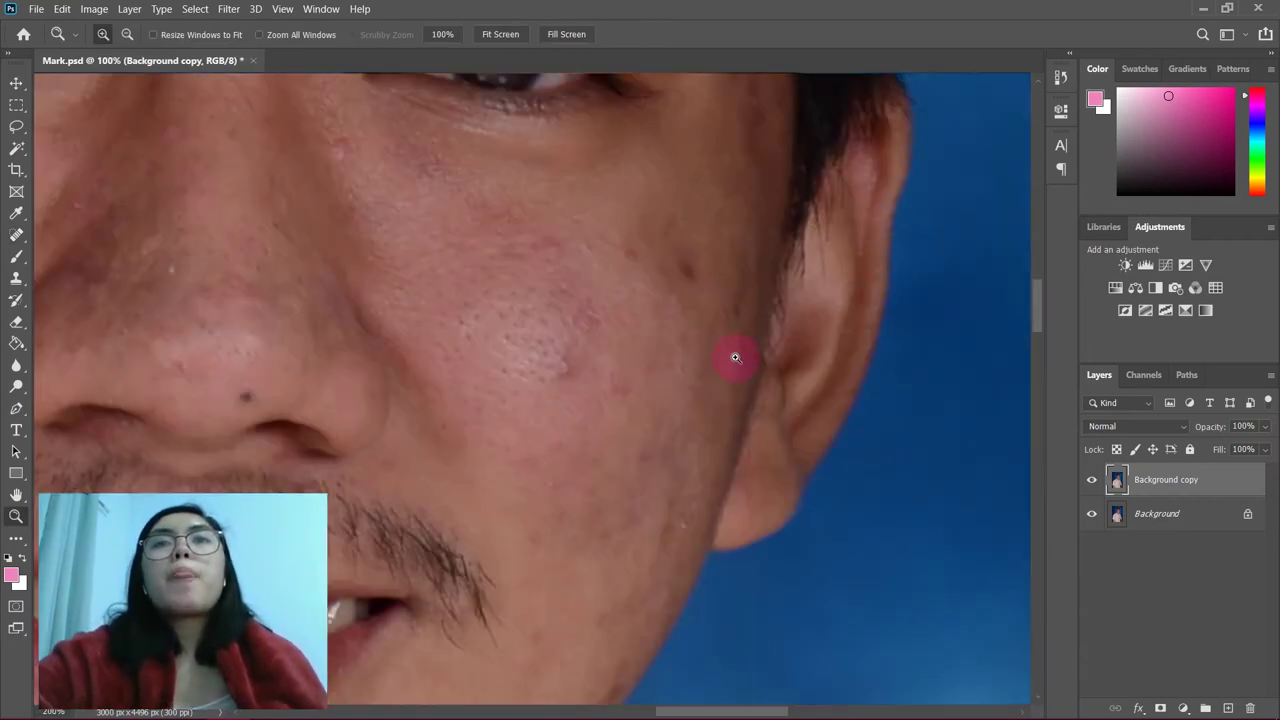
key(ctrl+minus)
key(j)
click(547, 402)
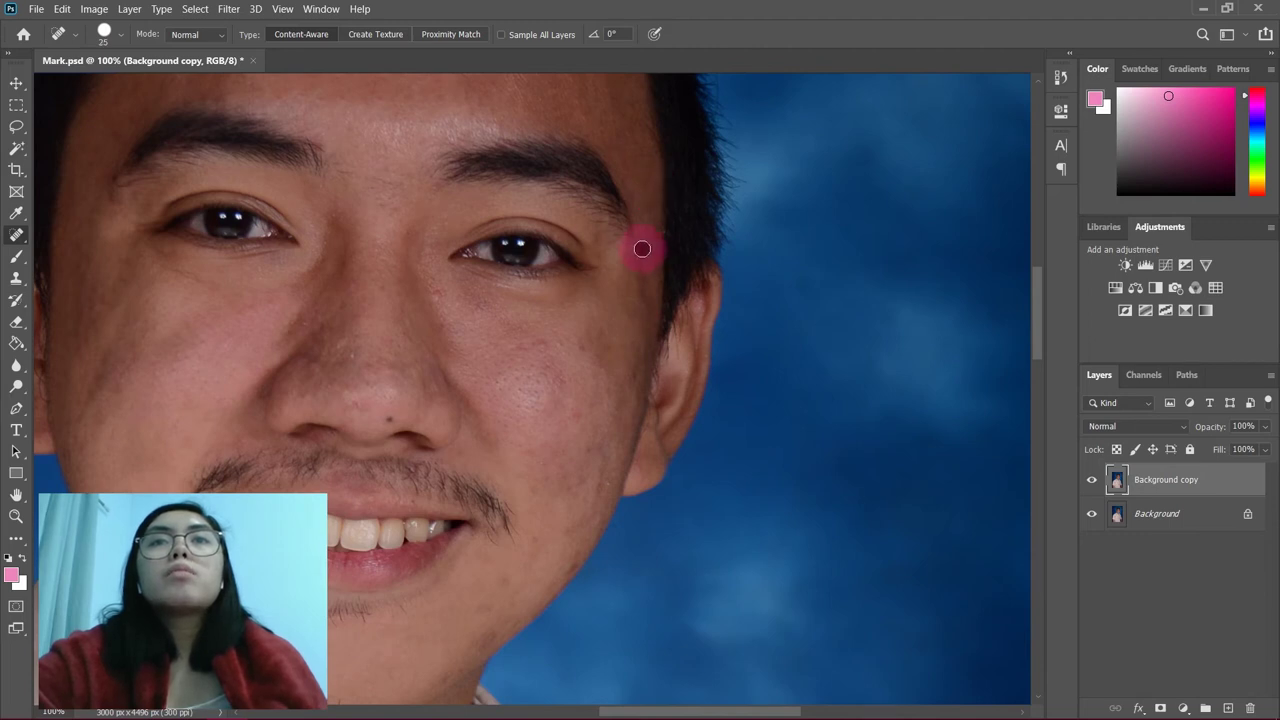
- At 200% zoom, heal the red and dark spots across the outer and lower right cheek with a 25 px brush
click(15, 516)
click(638, 287)
drag(1038, 303, 1038, 315)
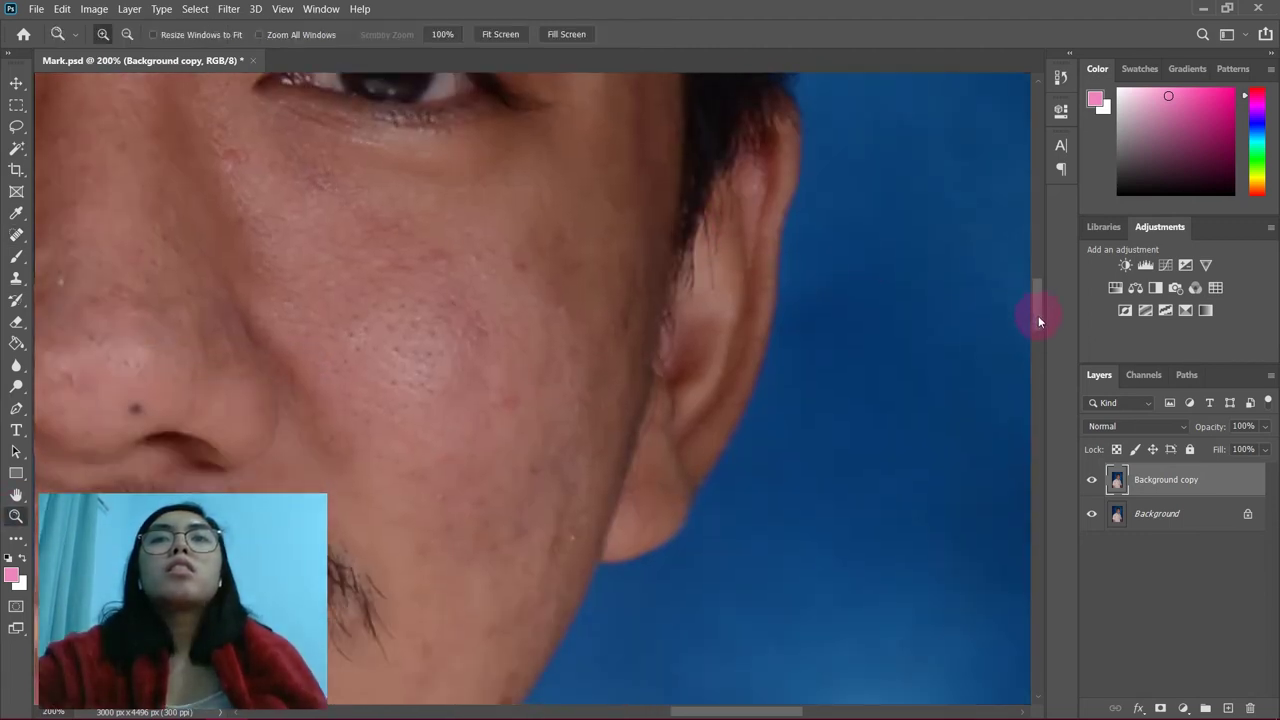
key(j)
click(506, 394)
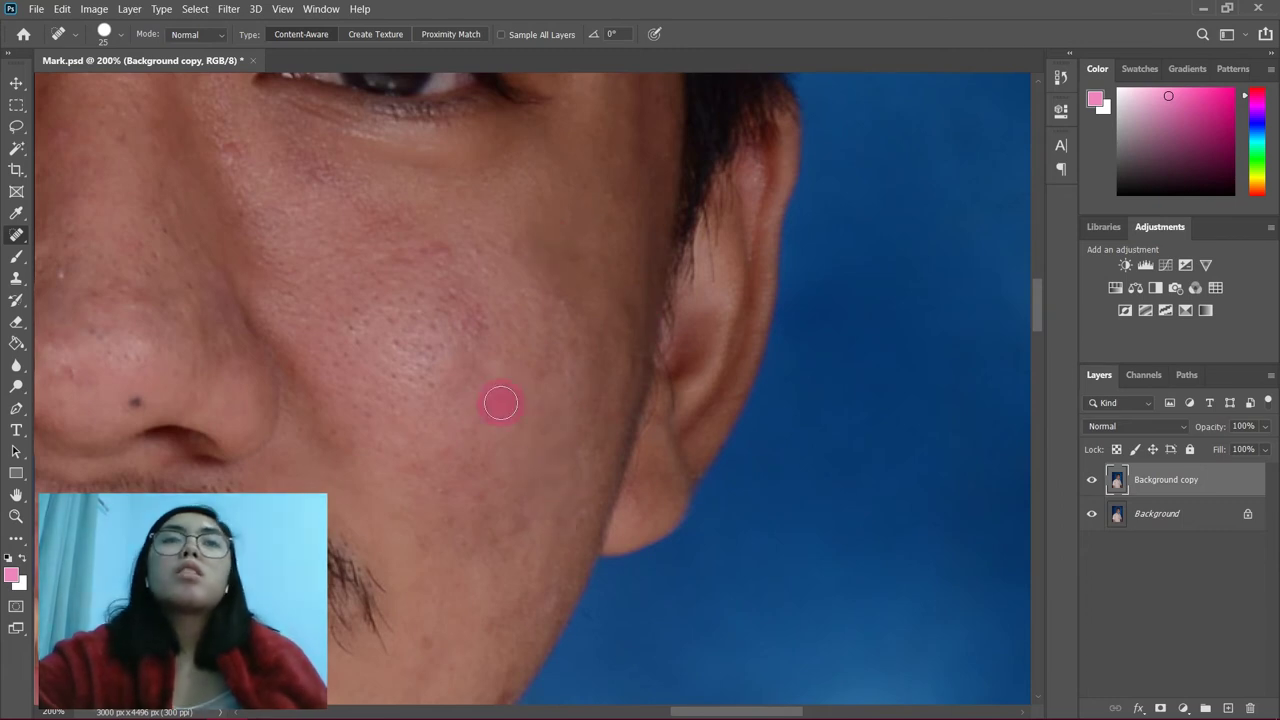
drag(483, 500, 463, 494)
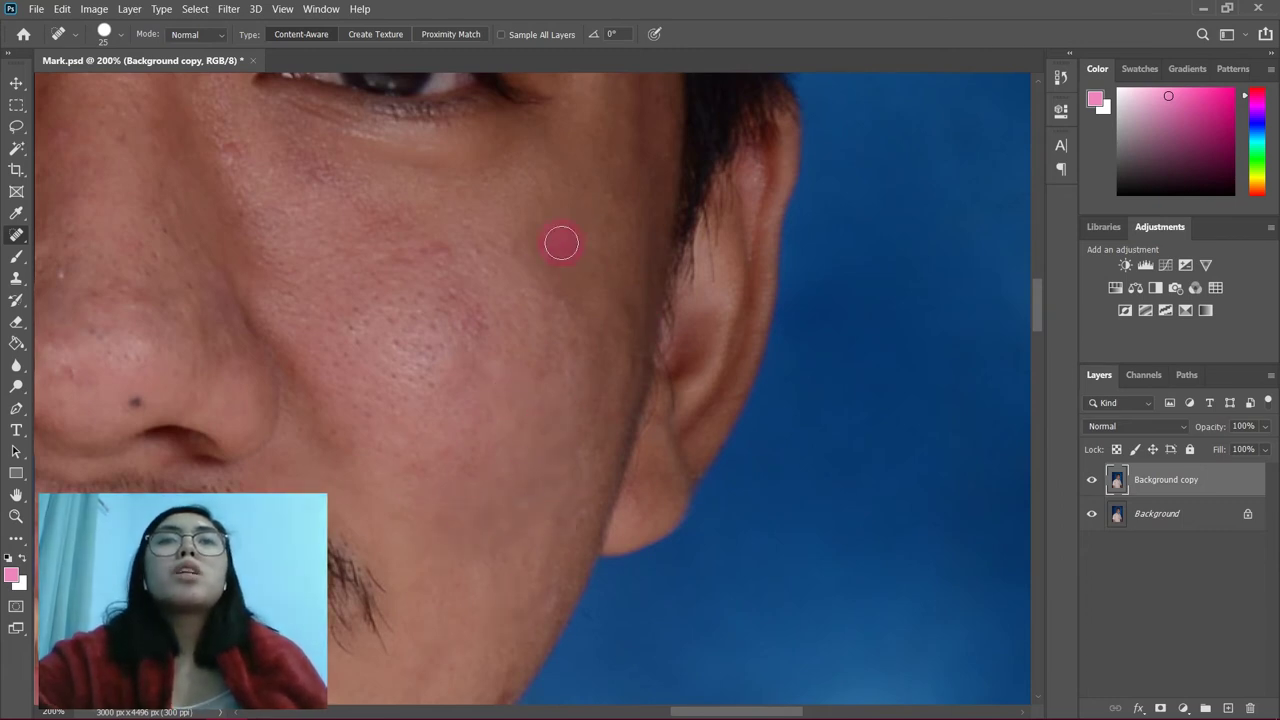
click(571, 400)
- Heal the reddish marks below the right eye and on the upper right cheek with the 25 px brush
scroll(810, 643, left, 3)
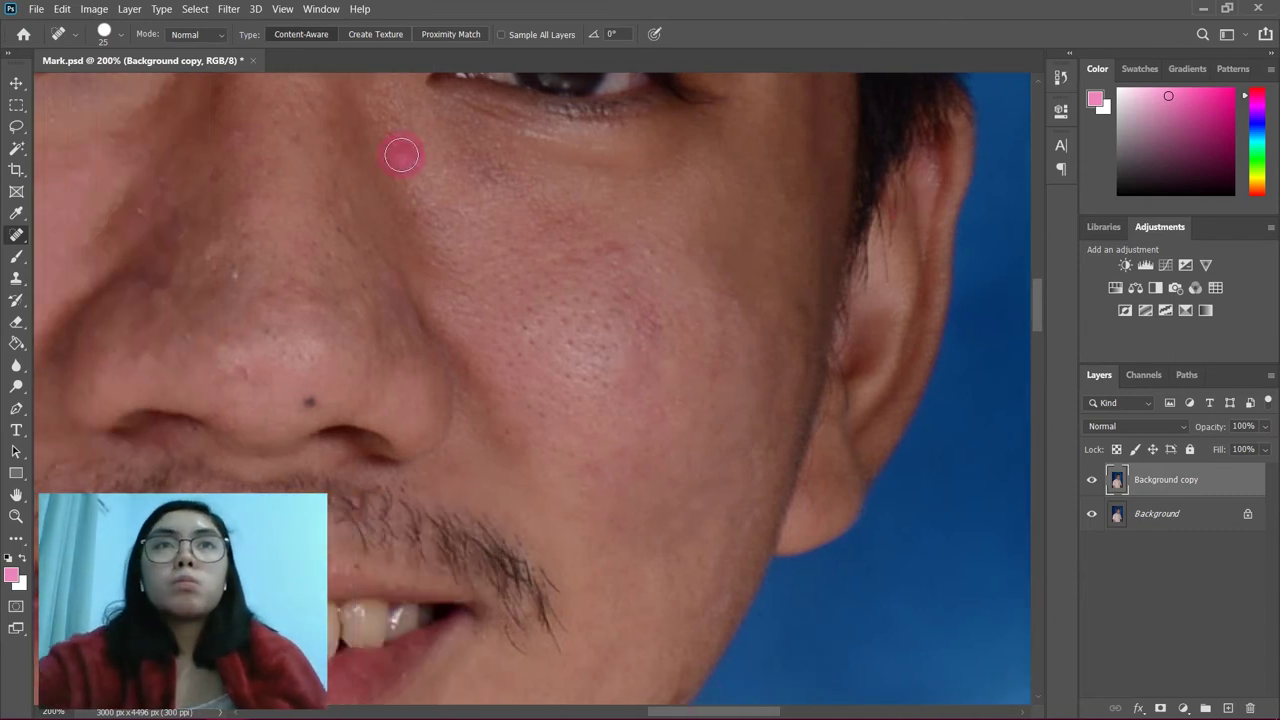
scroll(506, 218, up, 2)
drag(490, 198, 490, 198)
click(551, 255)
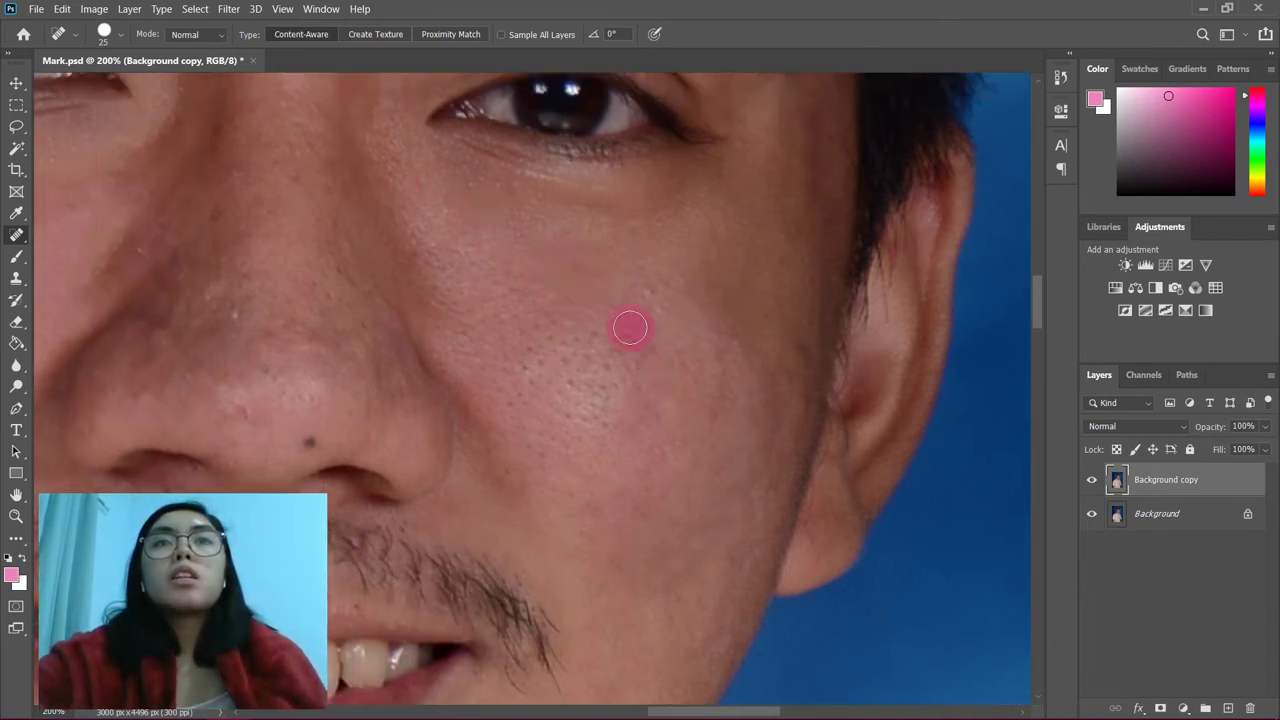
- Enlarge the healing brush to 45 px and smooth out the pores and redness across the right cheek beside the nose
key(])
key(])
key(])
key(])
key(])
key(])
key(])
click(608, 408)
key([)
key([)
key([)
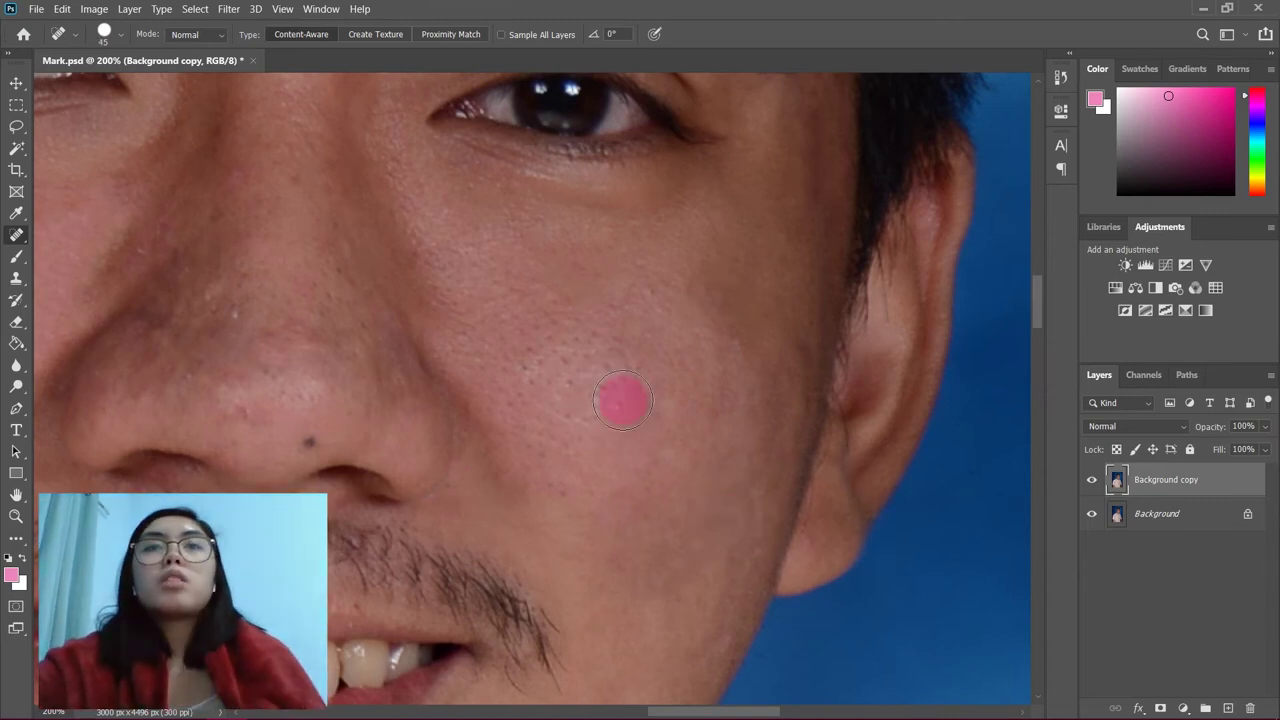
click(613, 399)
click(543, 465)
scroll(597, 443, up, 1)
click(434, 283)
click(629, 317)
click(480, 374)
click(537, 390)
click(546, 479)
click(629, 391)
click(671, 315)
click(558, 518)
click(650, 405)
click(537, 374)
drag(545, 367, 682, 519)
click(600, 514)
click(531, 380)
click(546, 431)
click(523, 373)
click(620, 462)
click(603, 360)
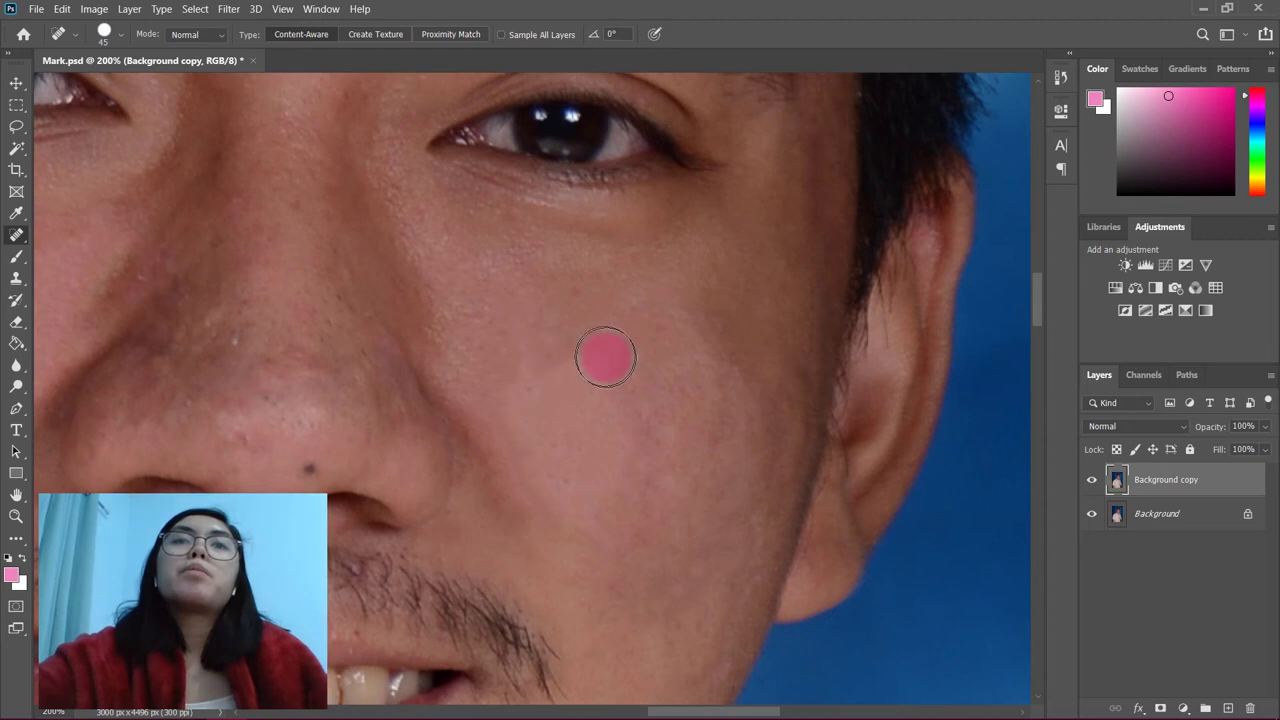
- At 100% zoom, even out the remaining uneven patches on the right cheek with the healing brush at 35 px, increasing to 50 px
click(16, 516)
right_click(512, 316)
click(540, 343)
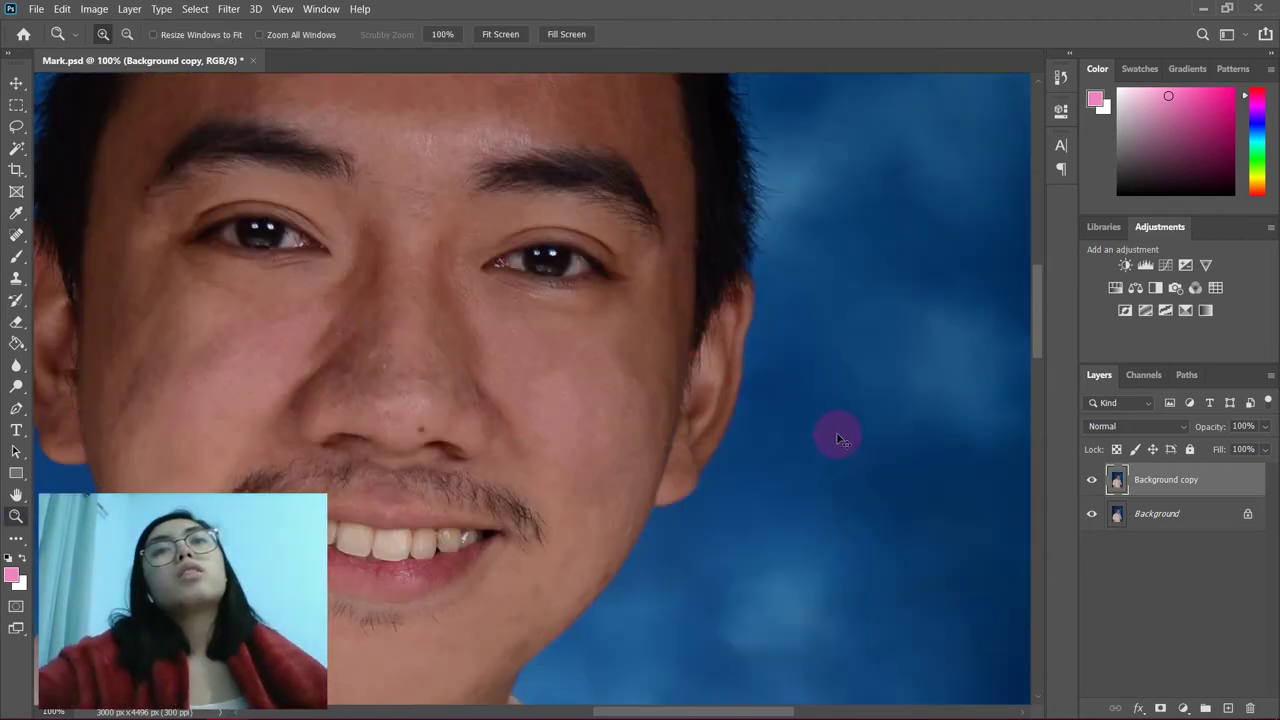
click(16, 234)
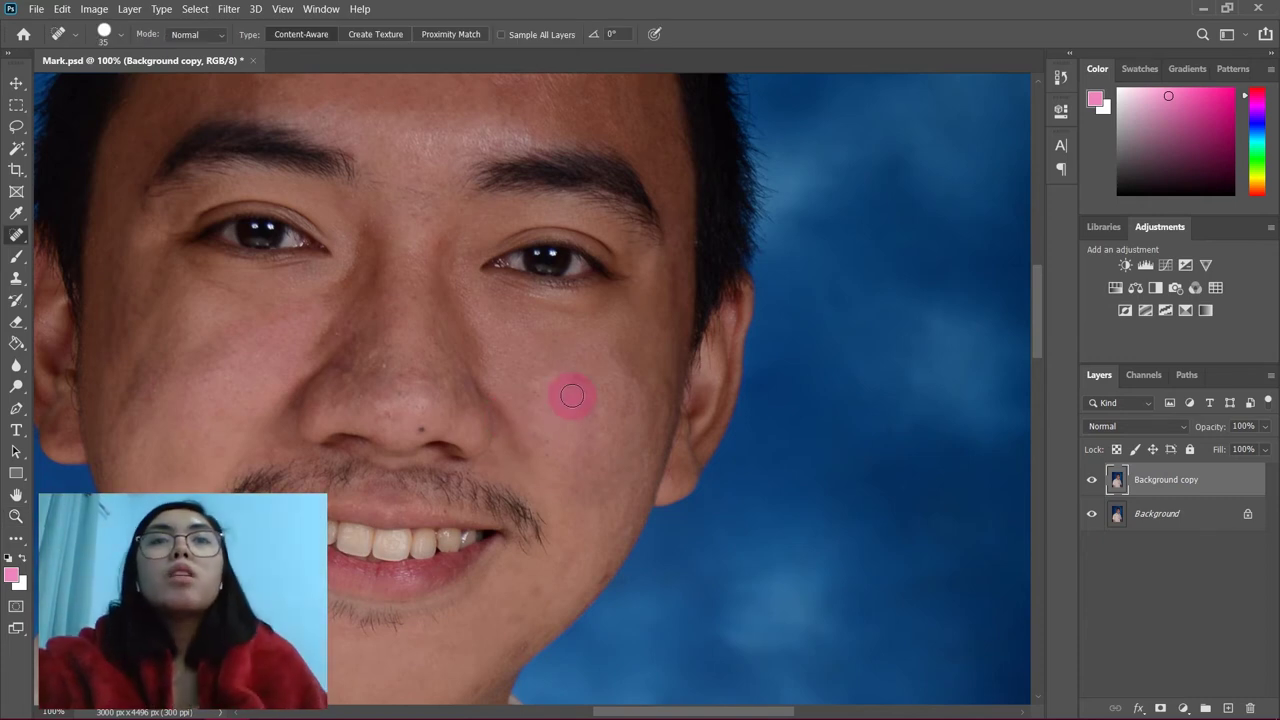
click(540, 442)
click(537, 383)
click(583, 400)
click(500, 350)
click(527, 397)
click(542, 423)
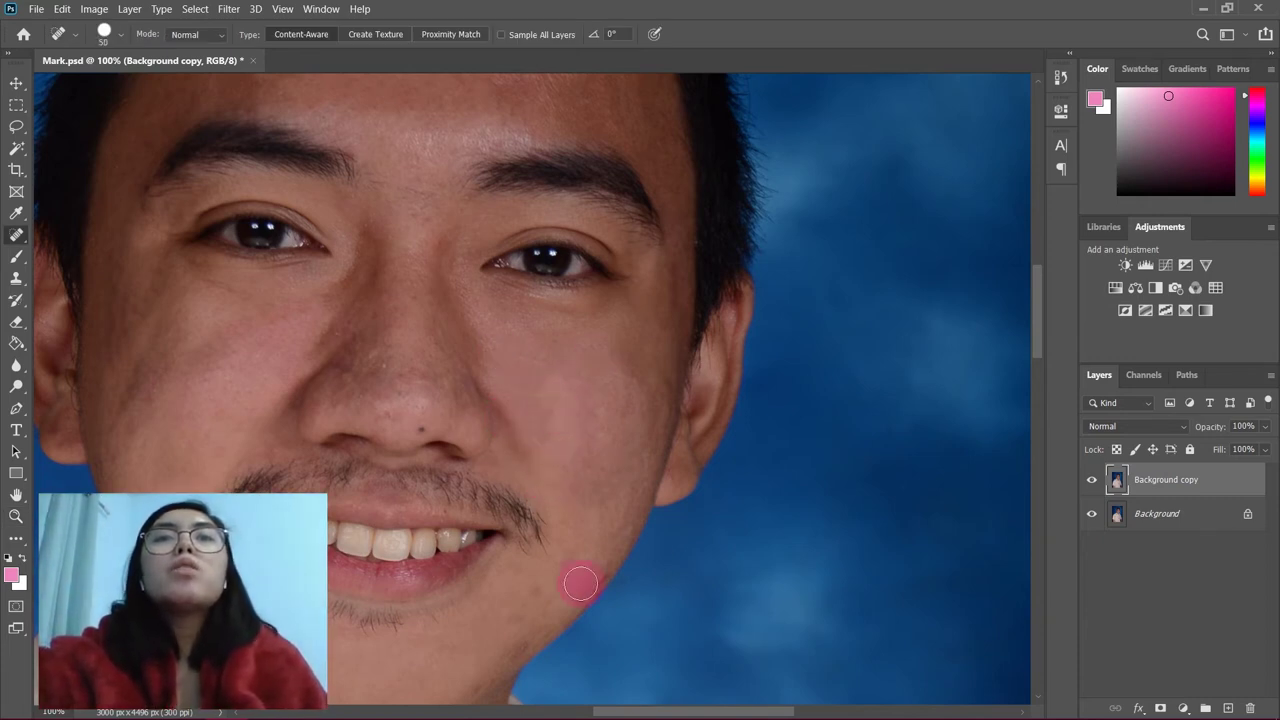
click(543, 379)
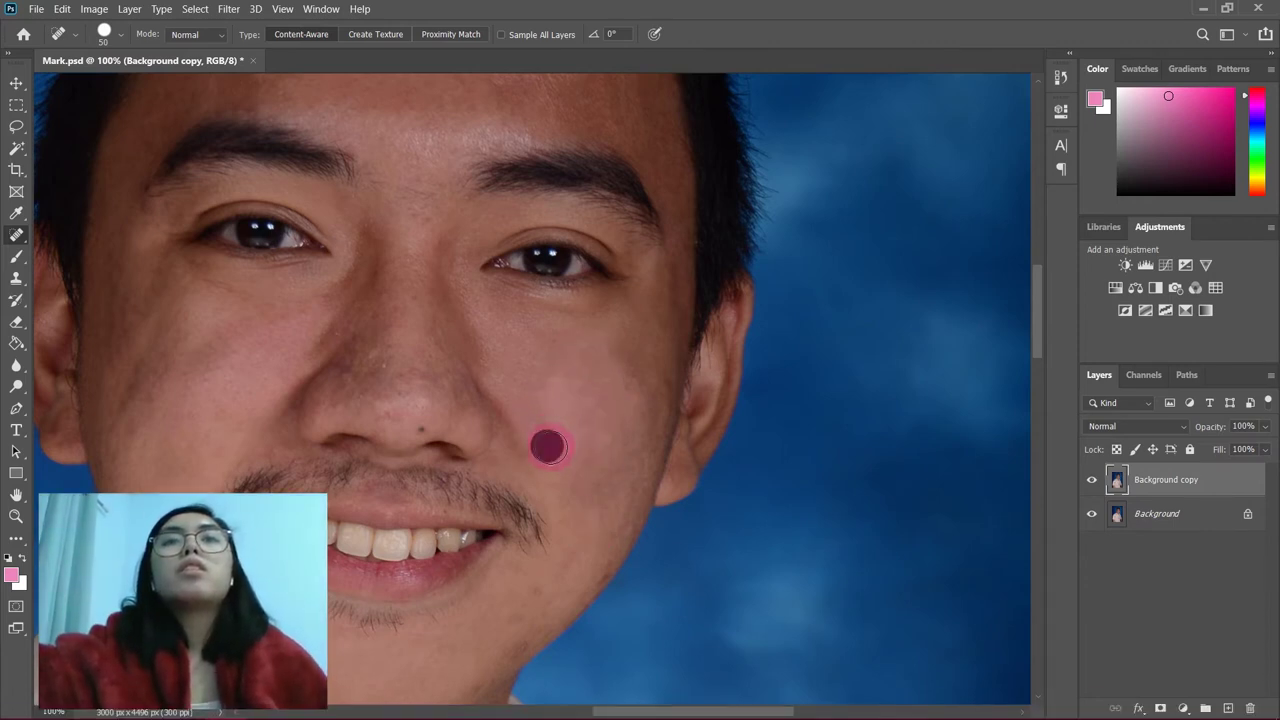
click(575, 385)
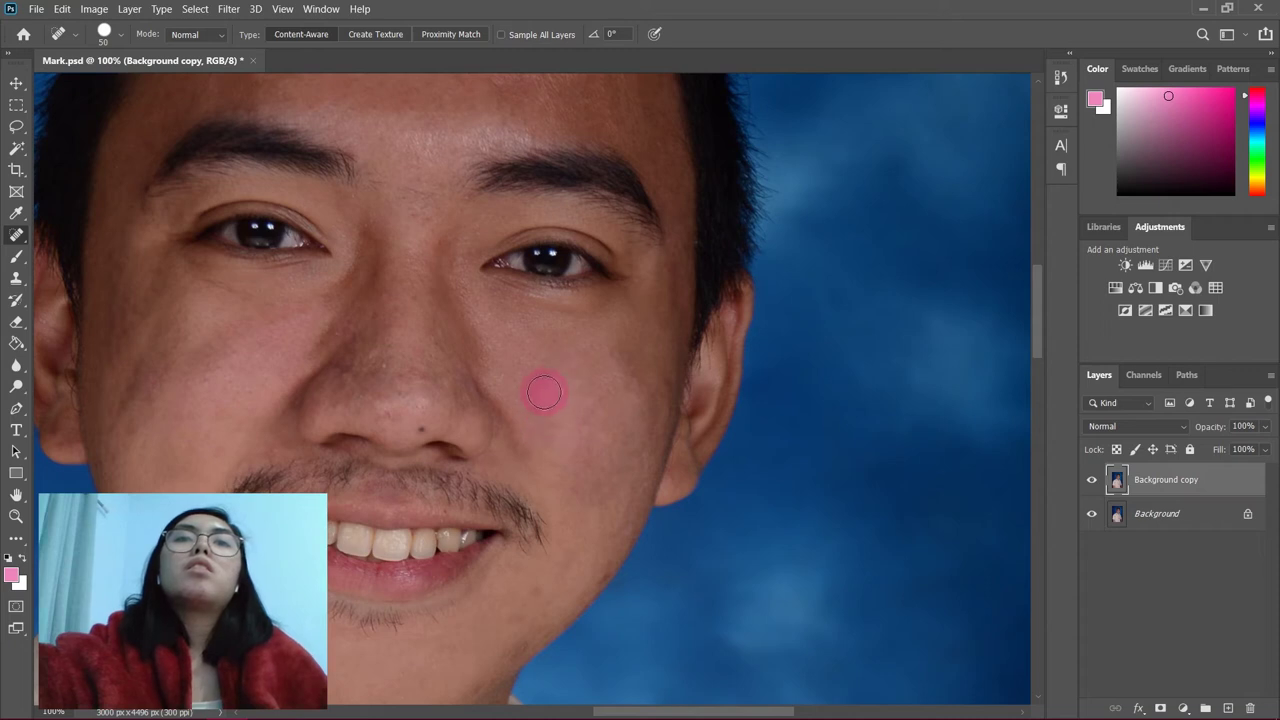
- Check the whole portrait and the face up close for remaining blemishes
click(16, 516)
right_click(606, 352)
click(630, 359)
click(567, 297)
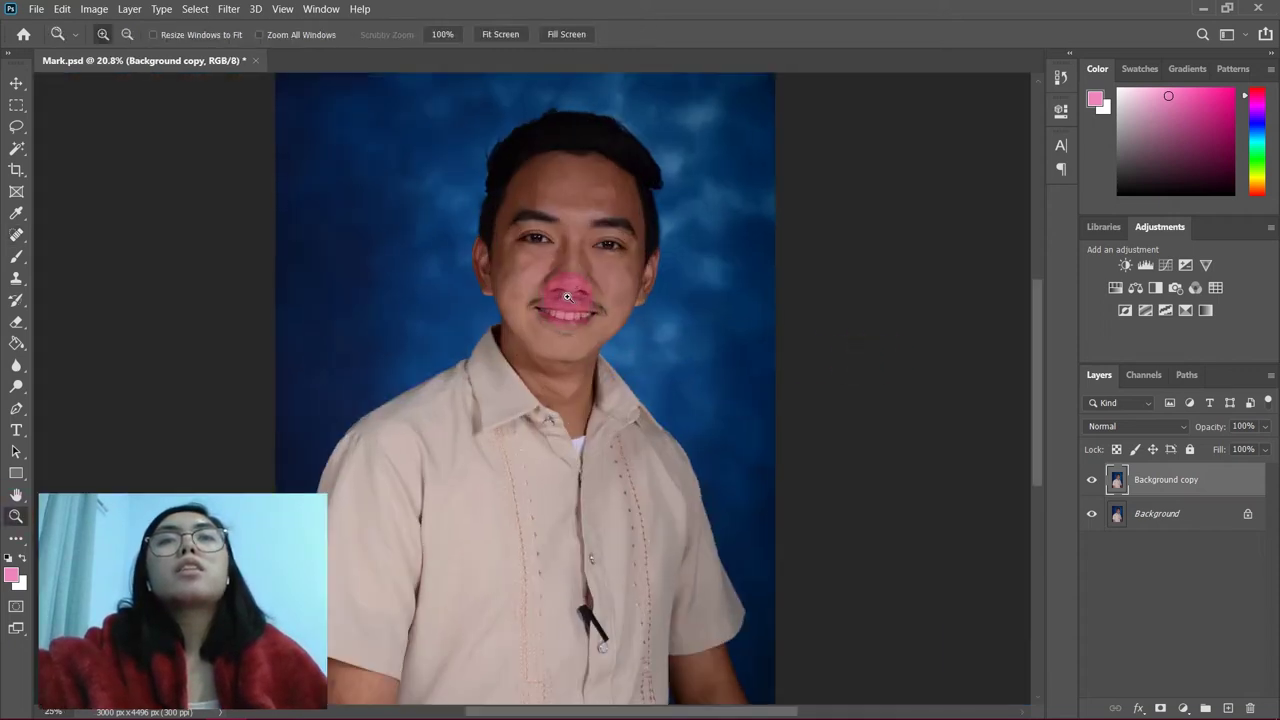
click(567, 298)
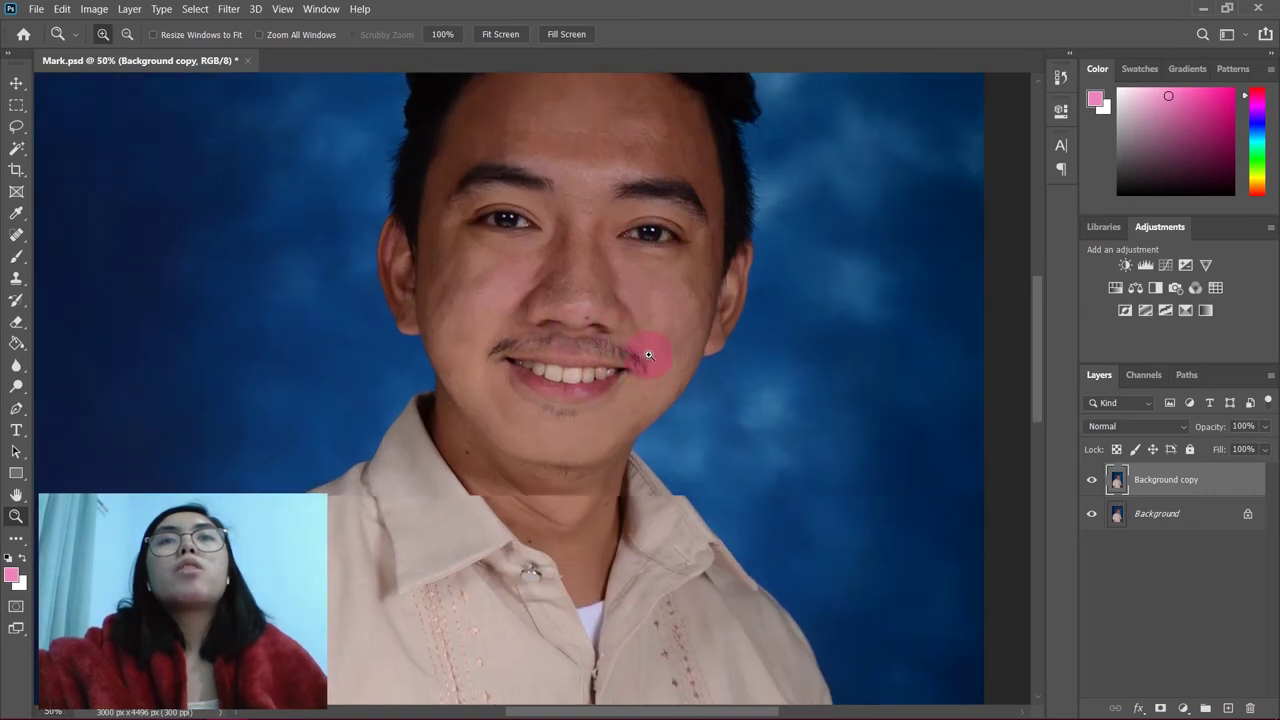
scroll(648, 355, up, 3)
click(661, 397)
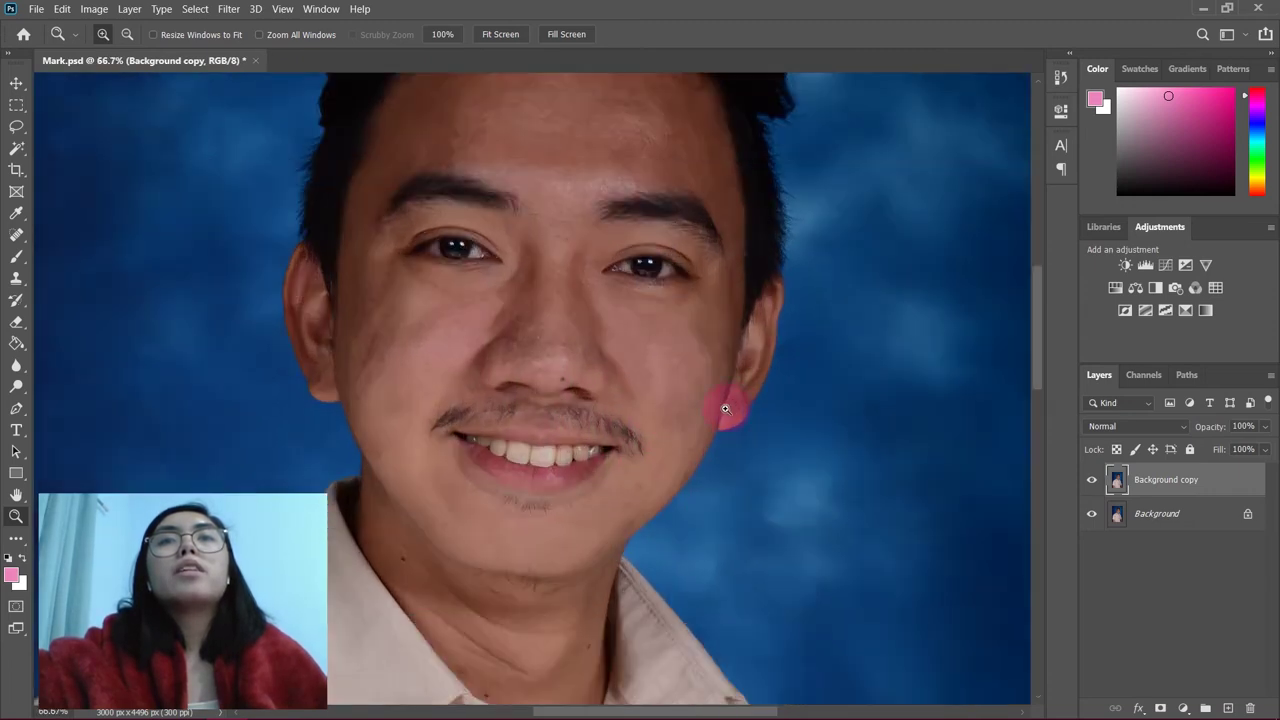
- At 200% zoom, heal the spots on the nose bridge and the mole and marks on the nose tip with a 20 px brush
click(560, 372)
click(529, 363)
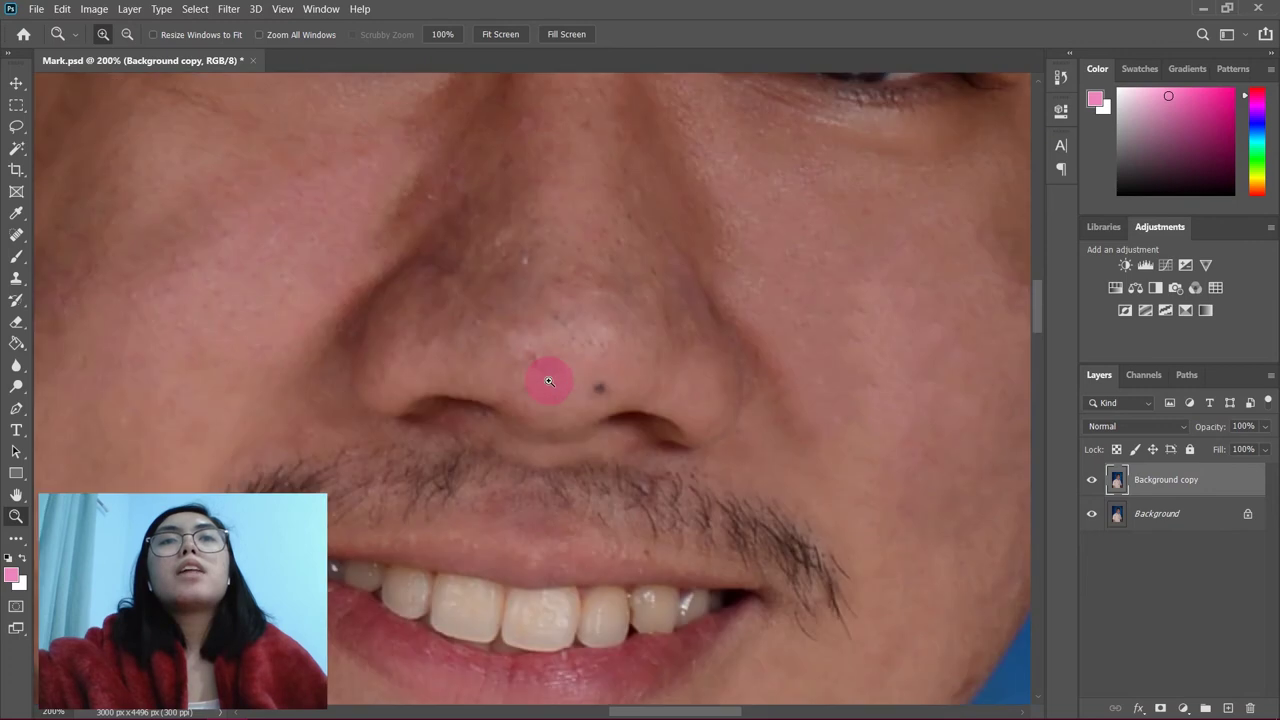
scroll(577, 374, up, 2)
right_click(623, 249)
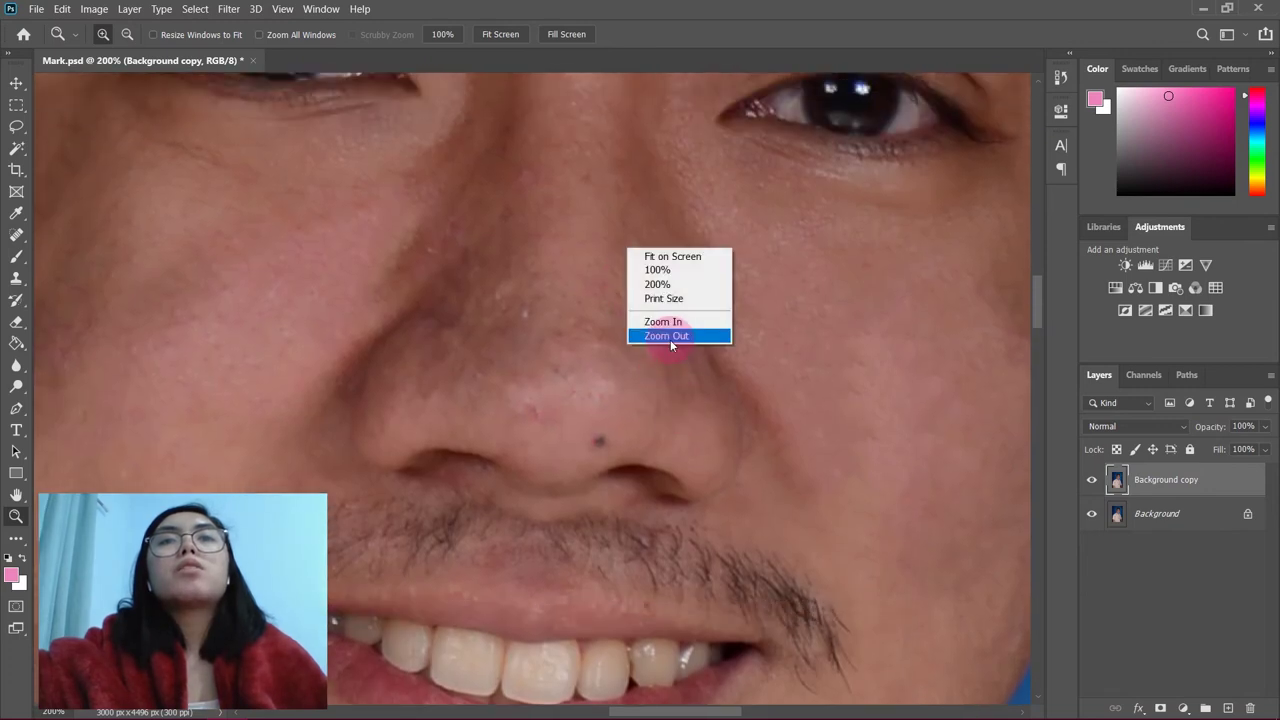
click(670, 338)
click(540, 395)
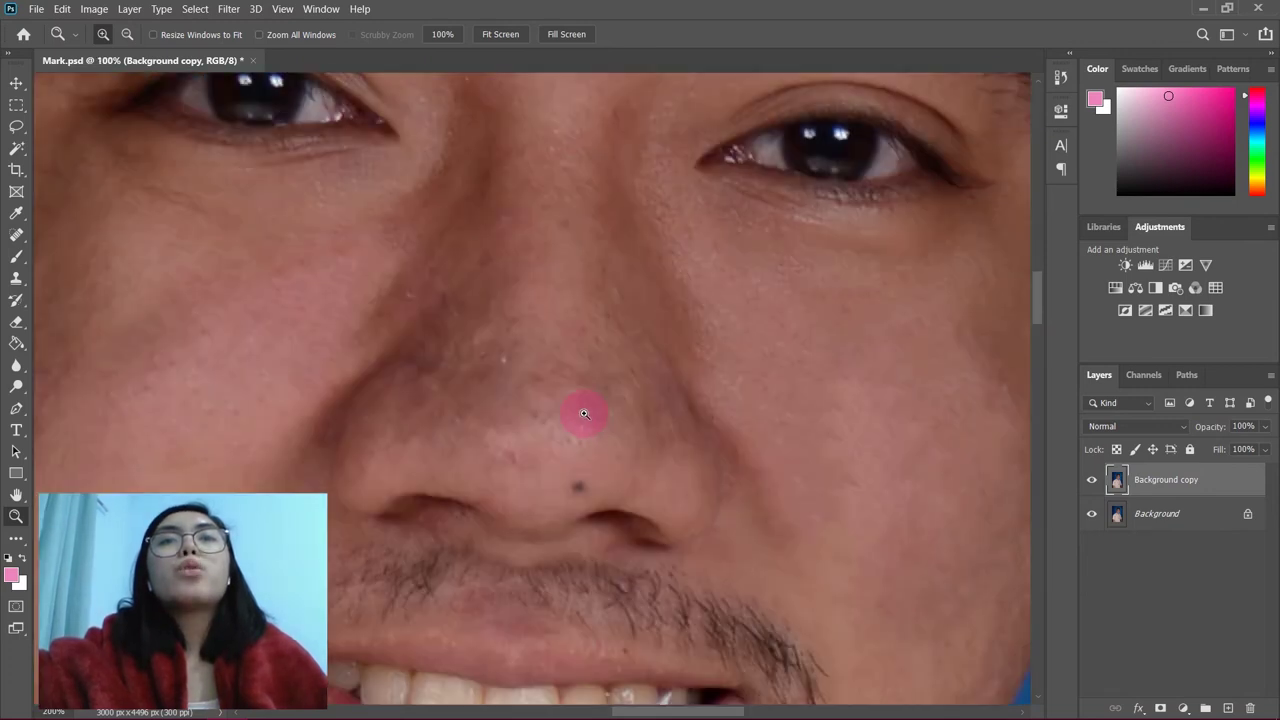
scroll(1039, 79, up, 1)
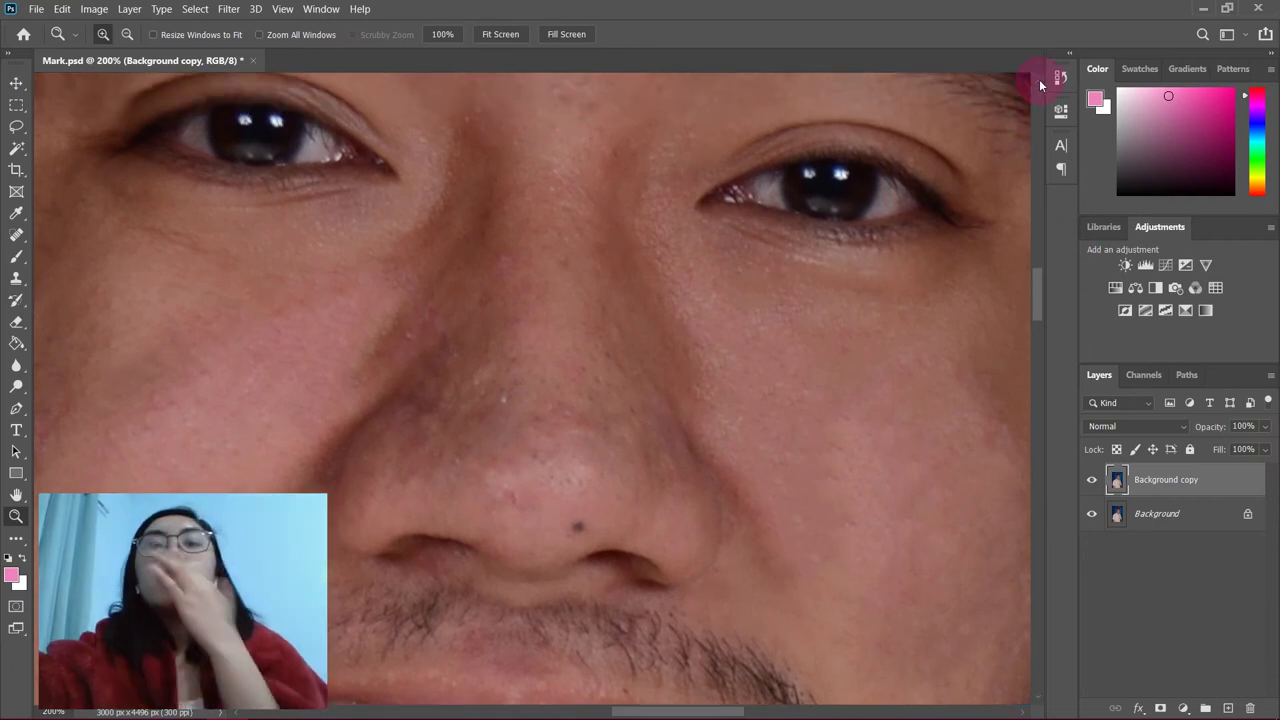
key(j)
scroll(580, 135, up, 1)
key(bracketleft)
key(bracketleft)
click(606, 180)
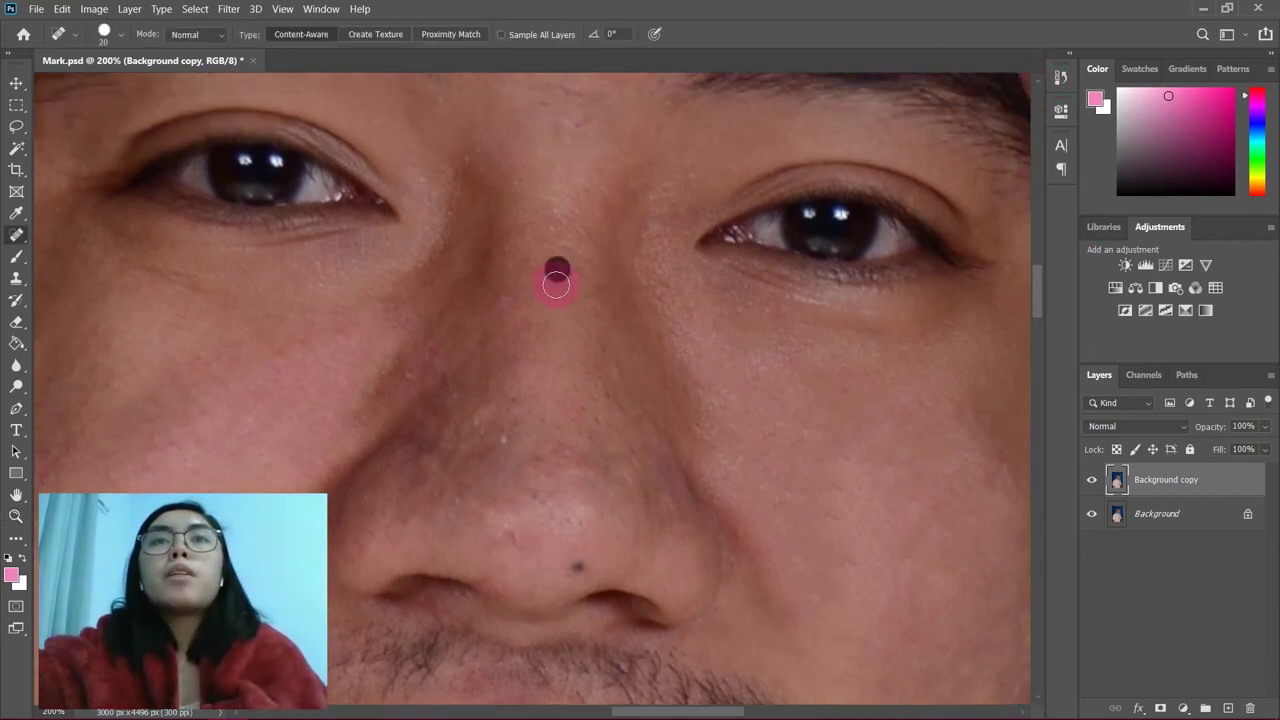
click(579, 565)
click(530, 544)
click(535, 509)
click(575, 520)
- Vary the healing brush size and clean up the remaining spots along the nose ridge, sides and base
key(bracketright)
key(bracketright)
click(560, 420)
key(bracketleft)
key(bracketleft)
key(bracketleft)
click(614, 416)
click(586, 603)
click(503, 470)
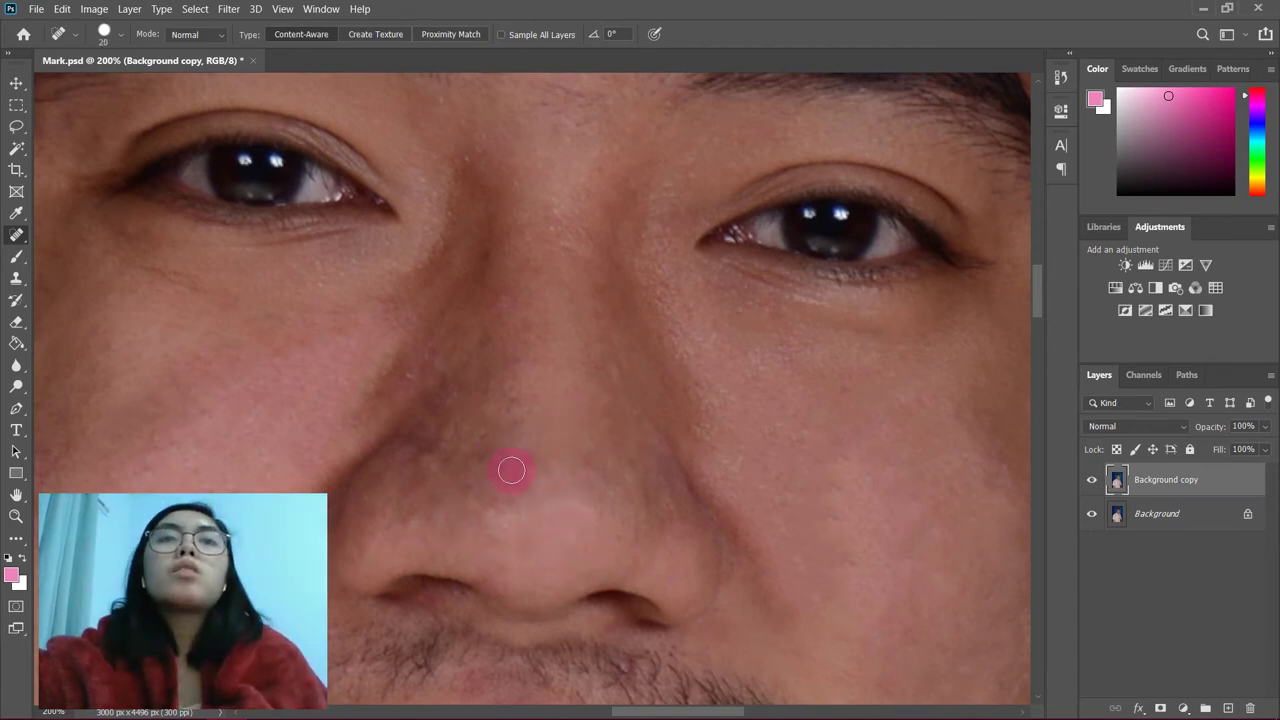
click(414, 366)
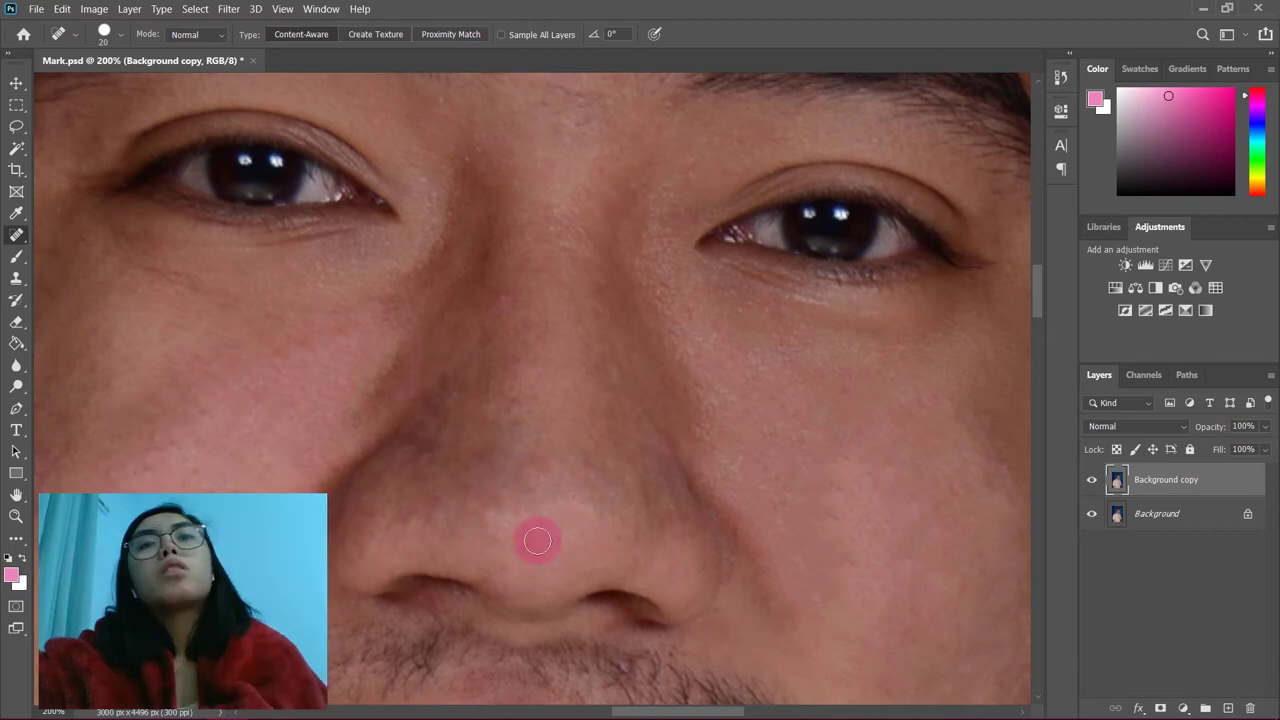
- Check the full portrait, then heal the dark spots along the lower right jawline at 200% zoom with a 20 px brush
click(14, 516)
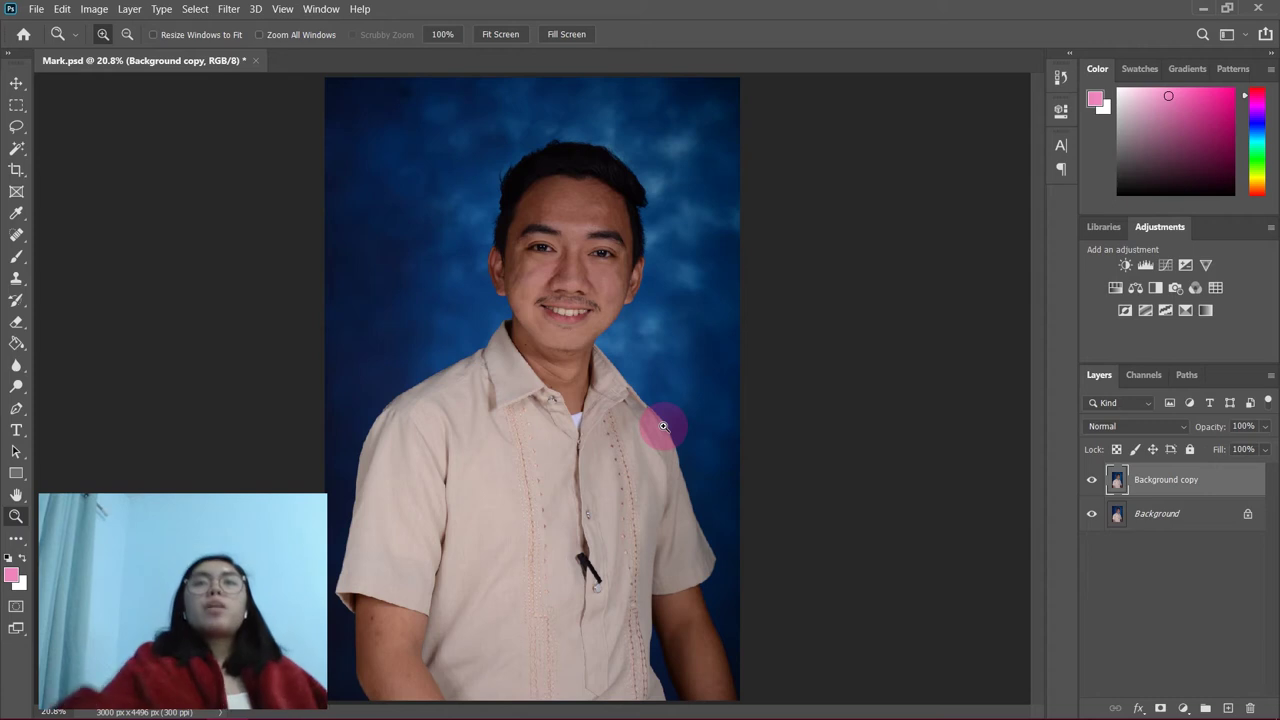
click(578, 286)
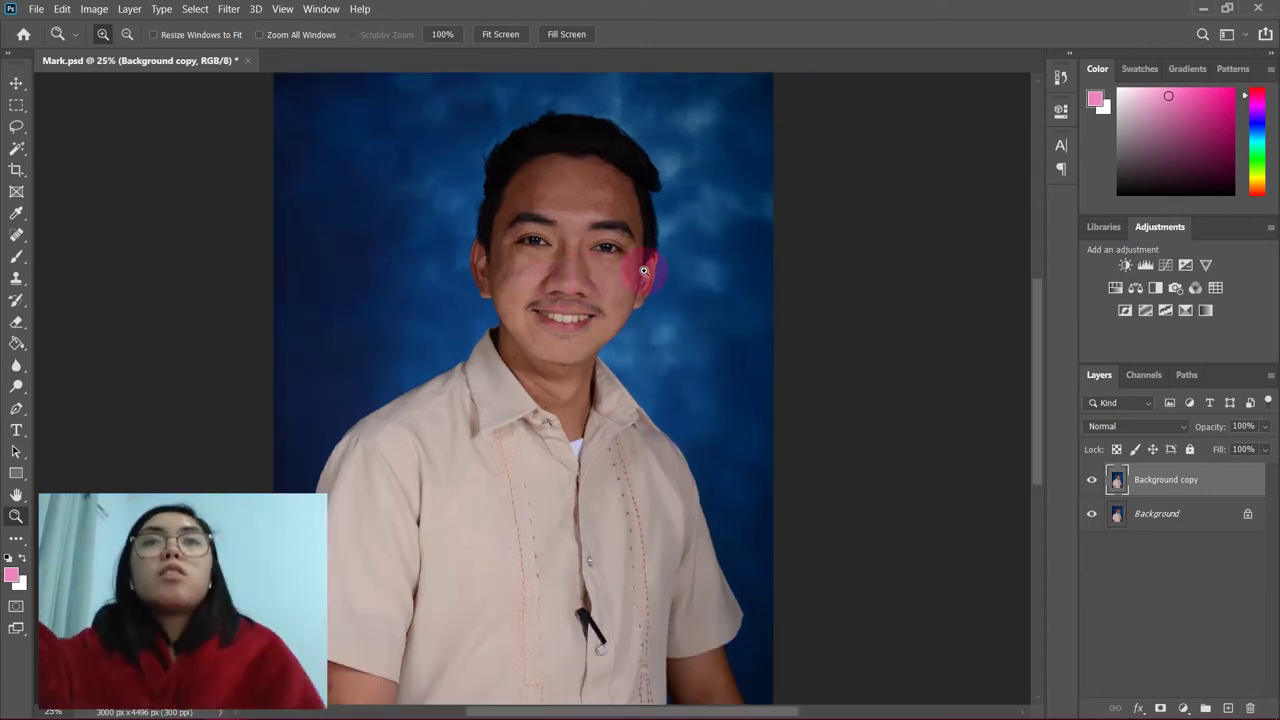
click(640, 270)
click(628, 271)
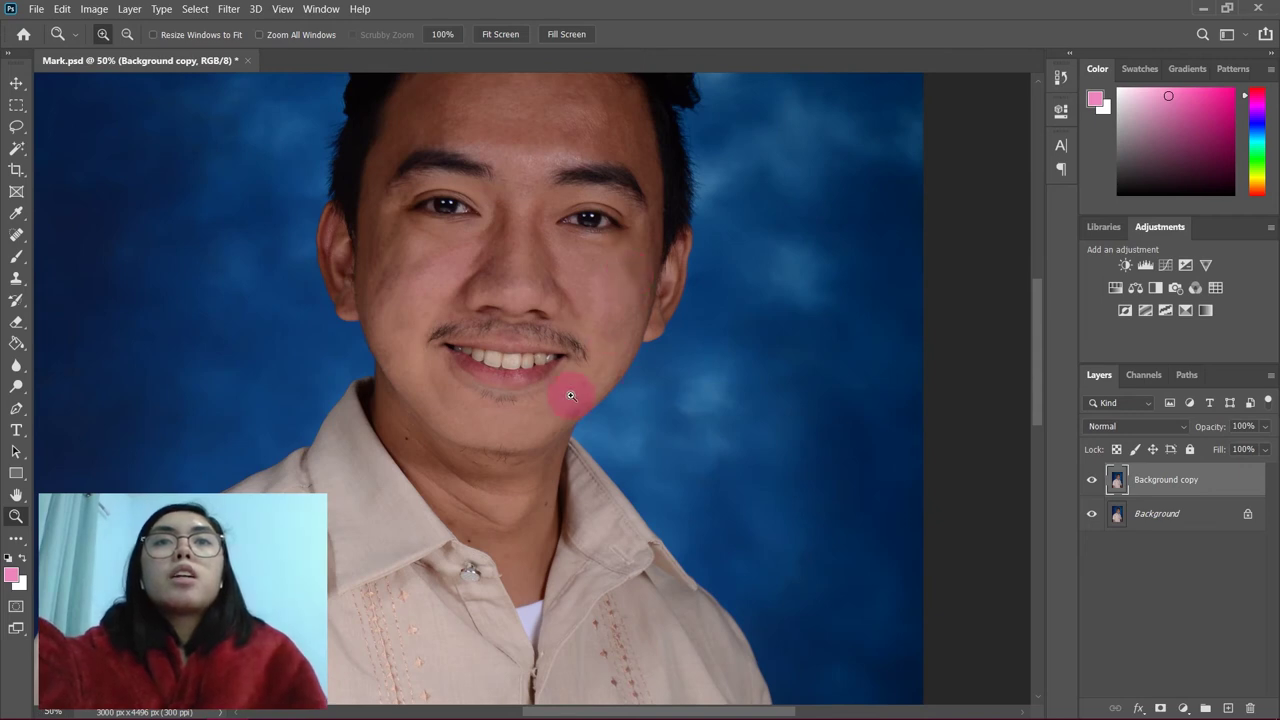
click(600, 391)
click(600, 393)
click(603, 401)
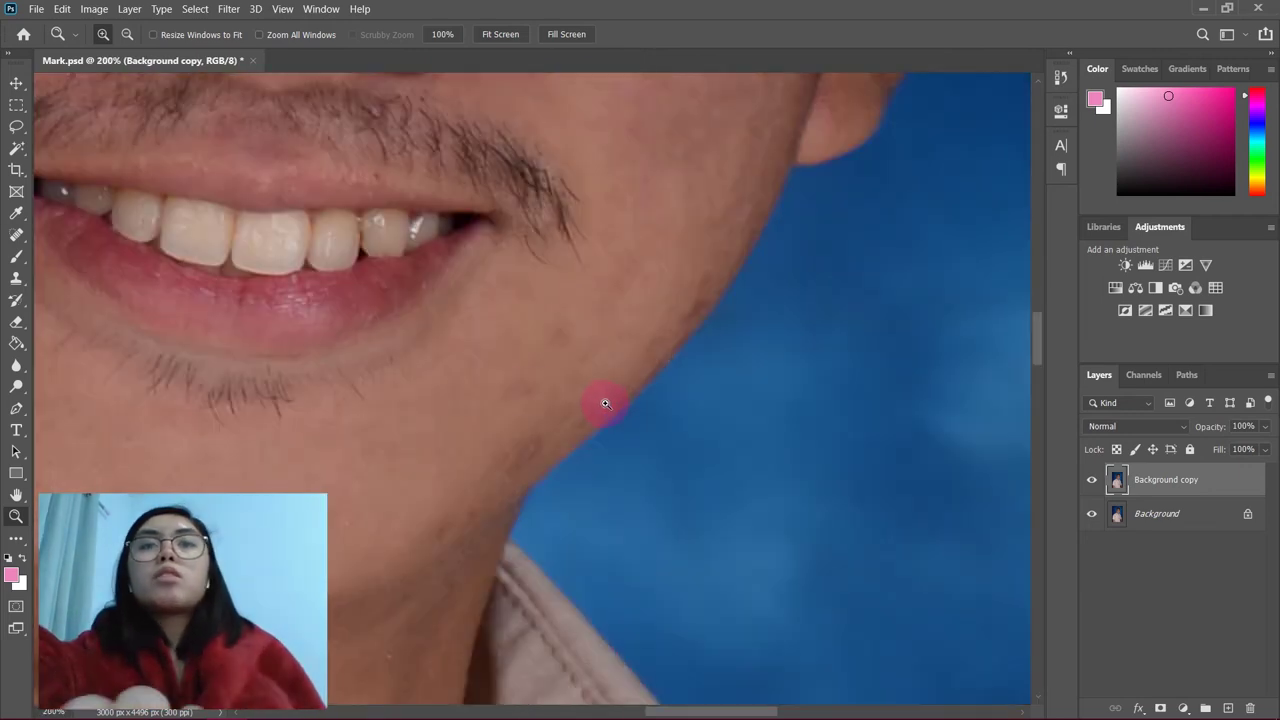
key(j)
drag(548, 432, 550, 431)
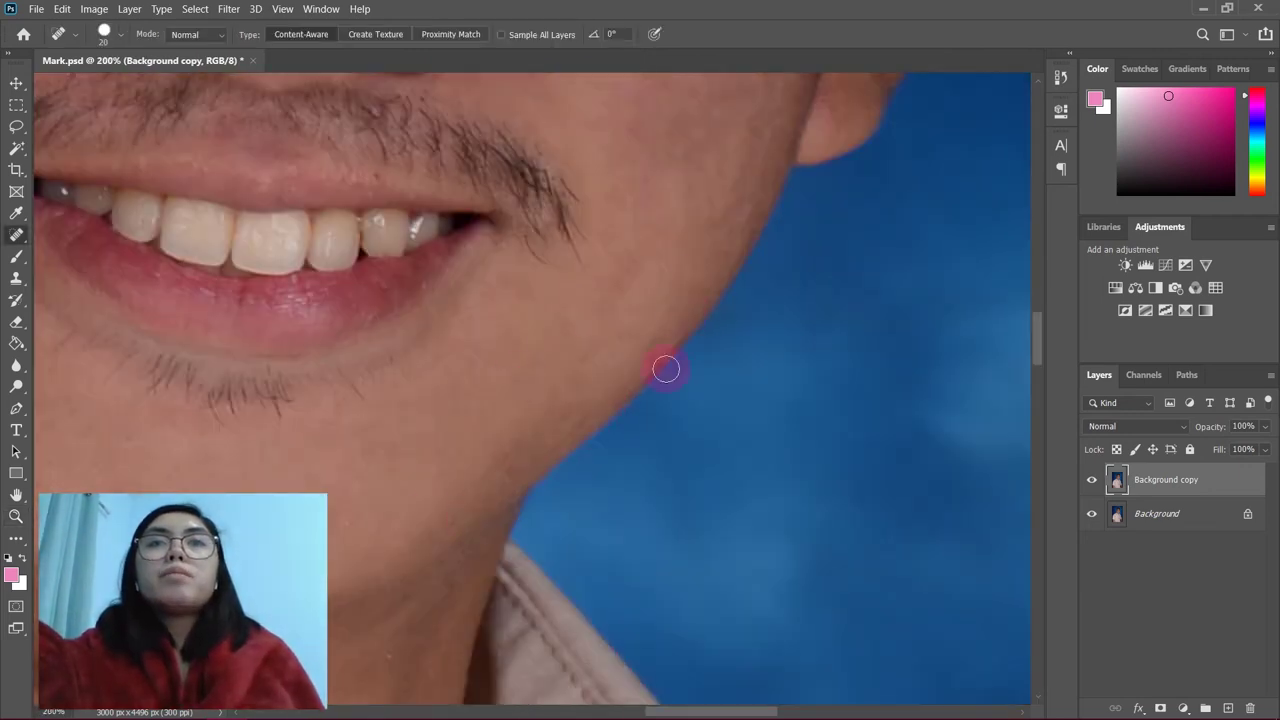
- Review the retouched skin on the face at 50% zoom and in the full portrait view
key(z)
right_click(397, 327)
click(401, 333)
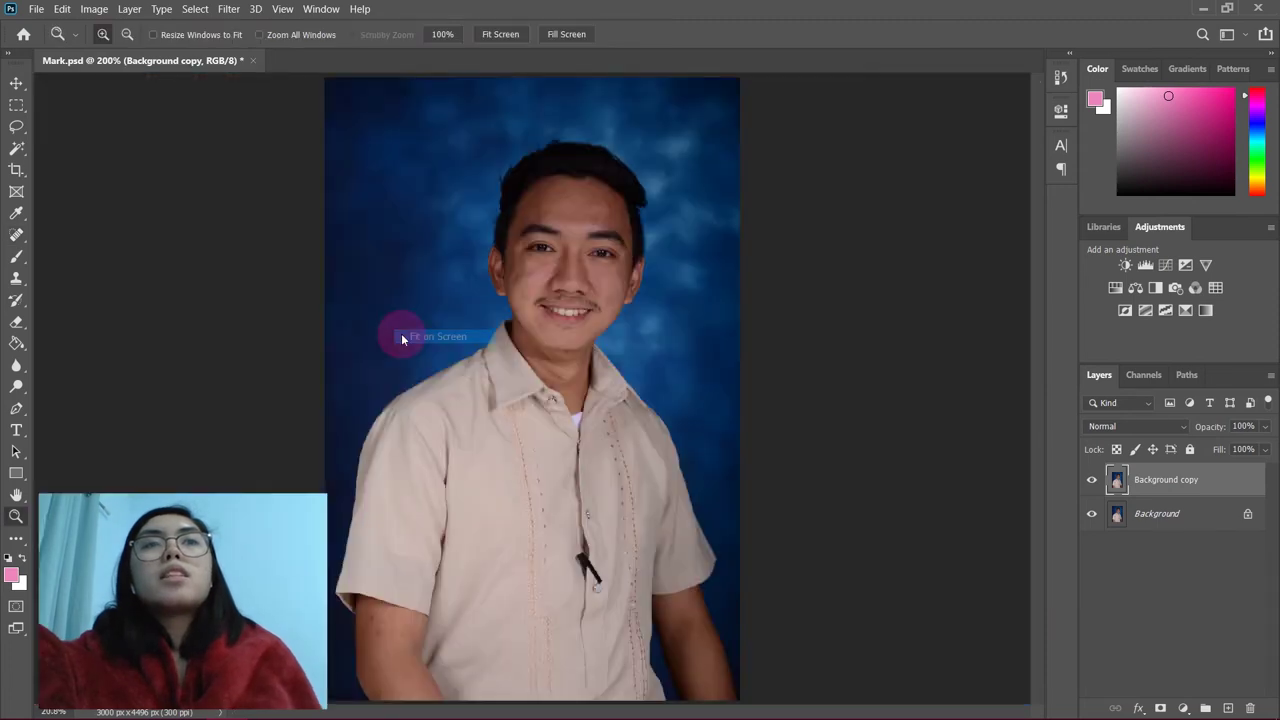
click(601, 303)
click(603, 307)
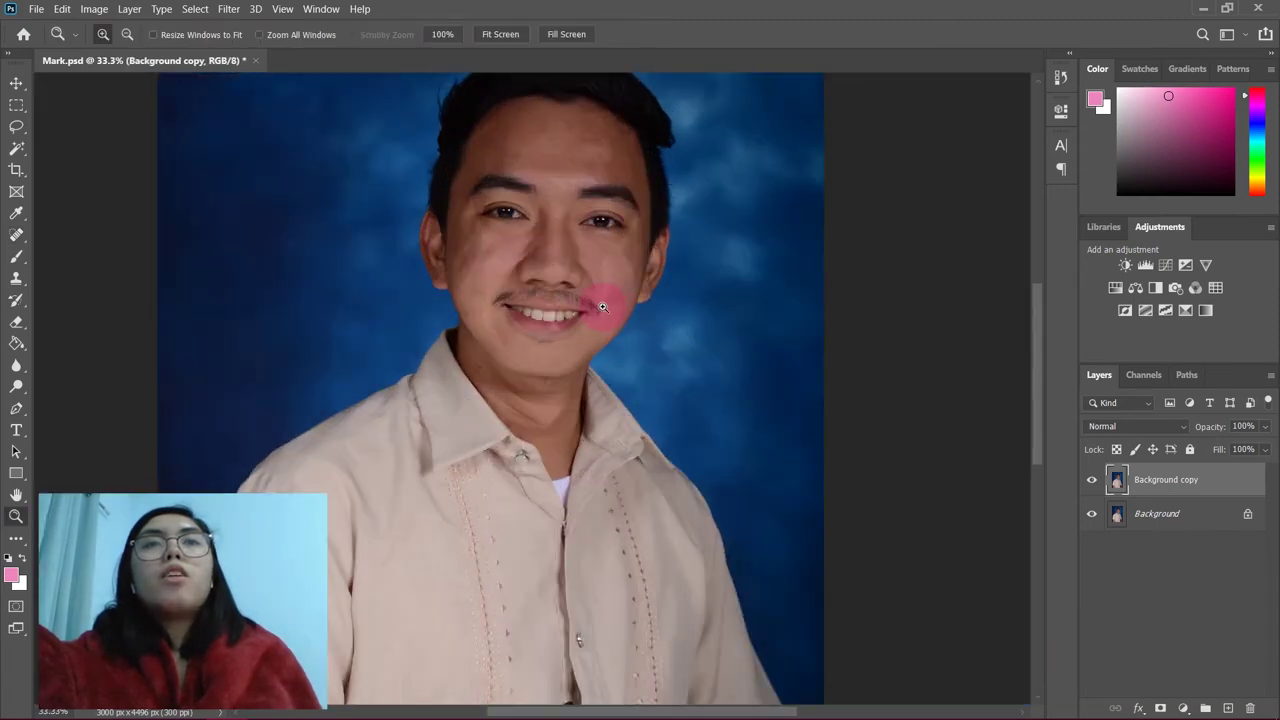
scroll(609, 287, up, 3)
click(596, 392)
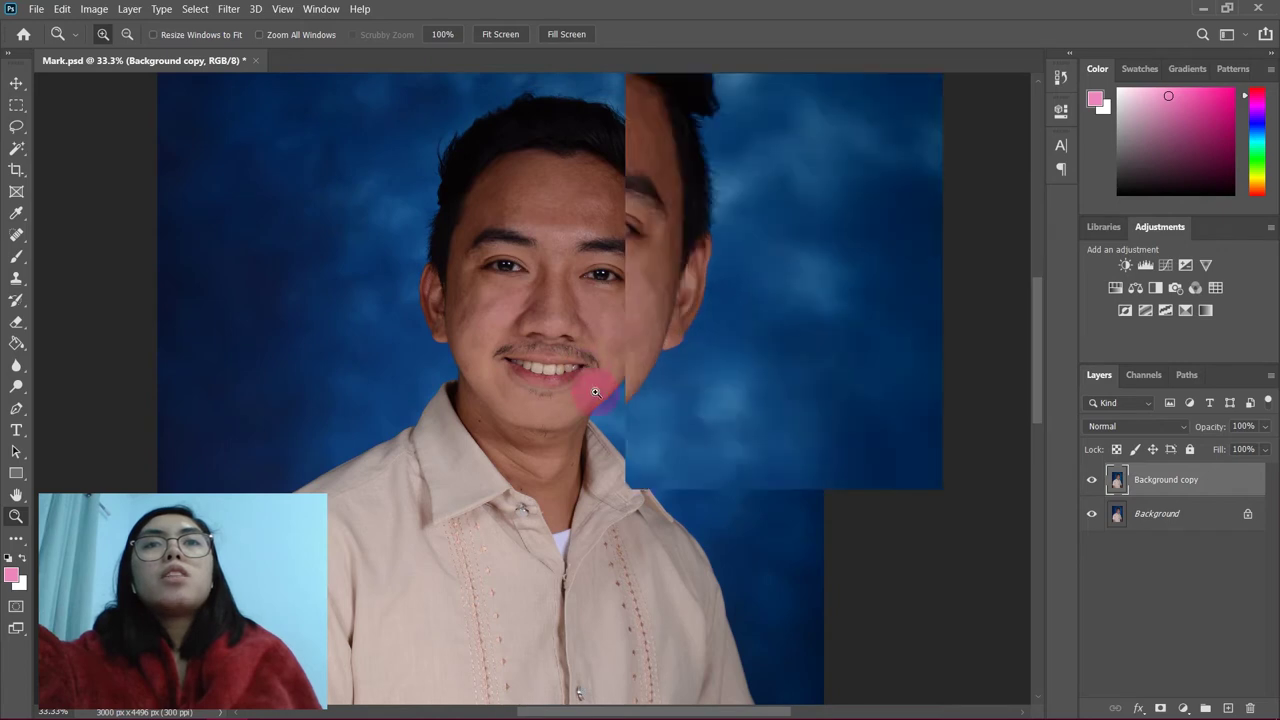
scroll(786, 364, up, 2)
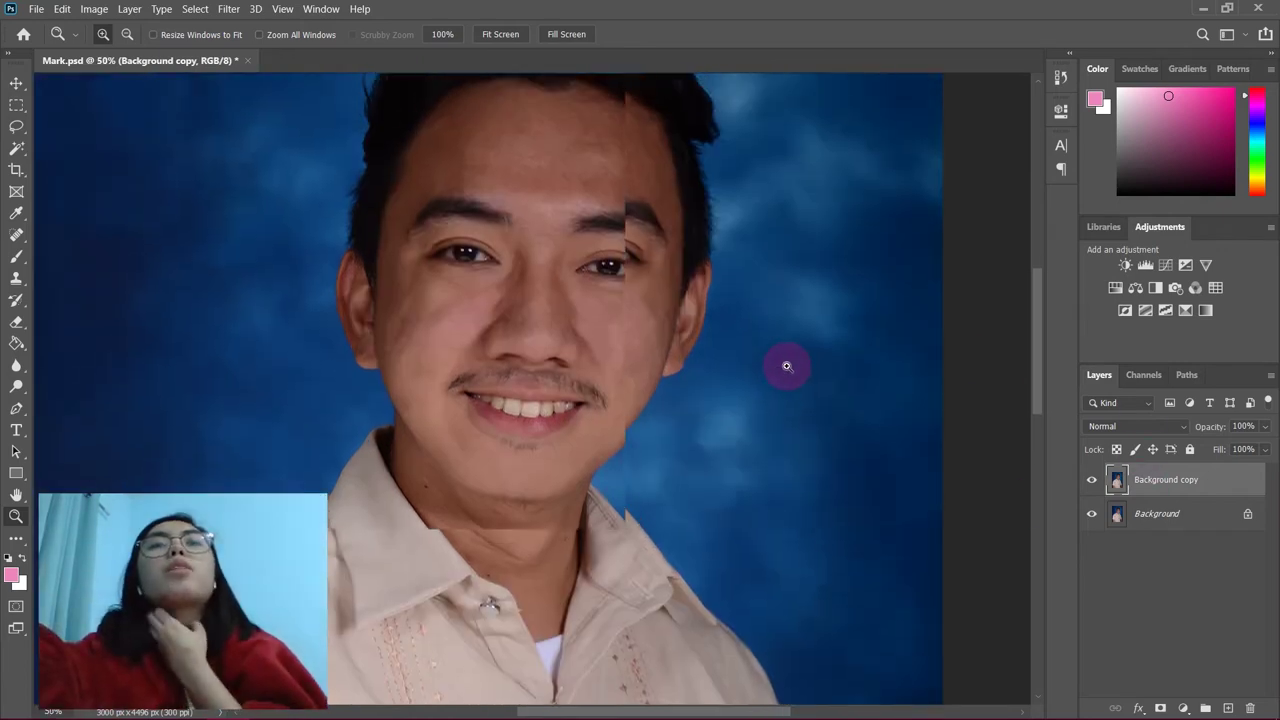
scroll(787, 366, up, 2)
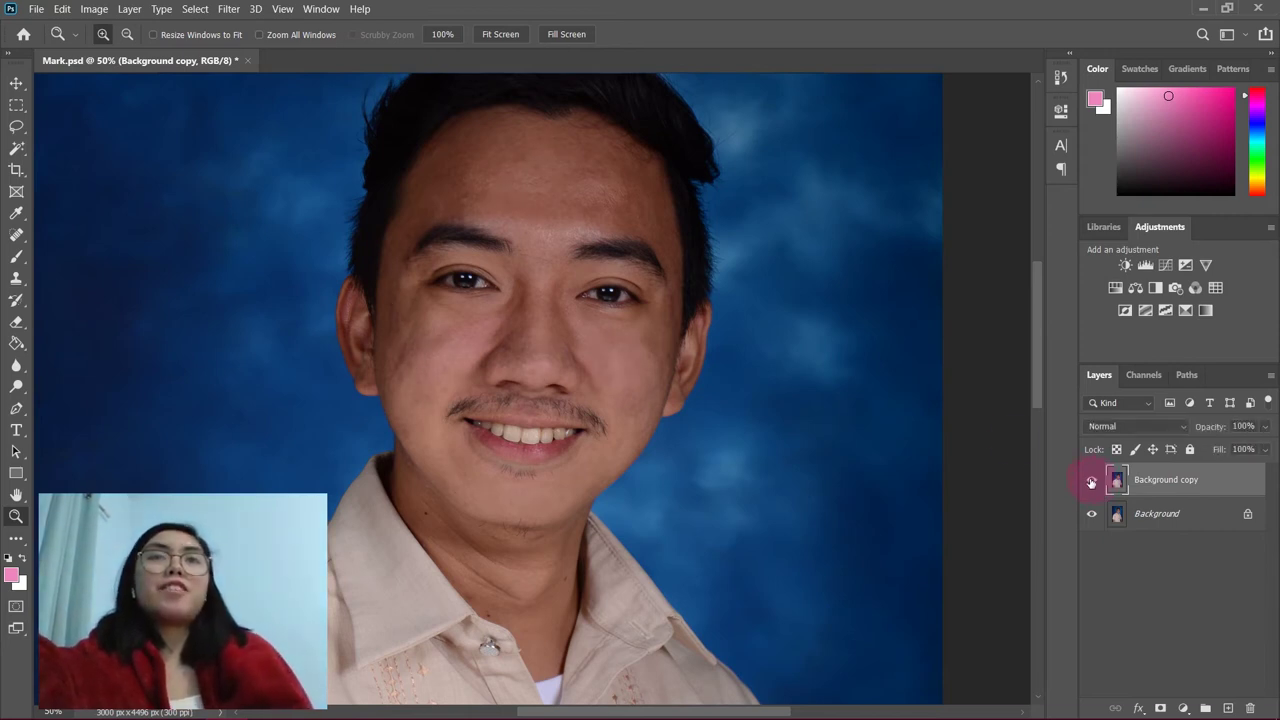
click(588, 401)
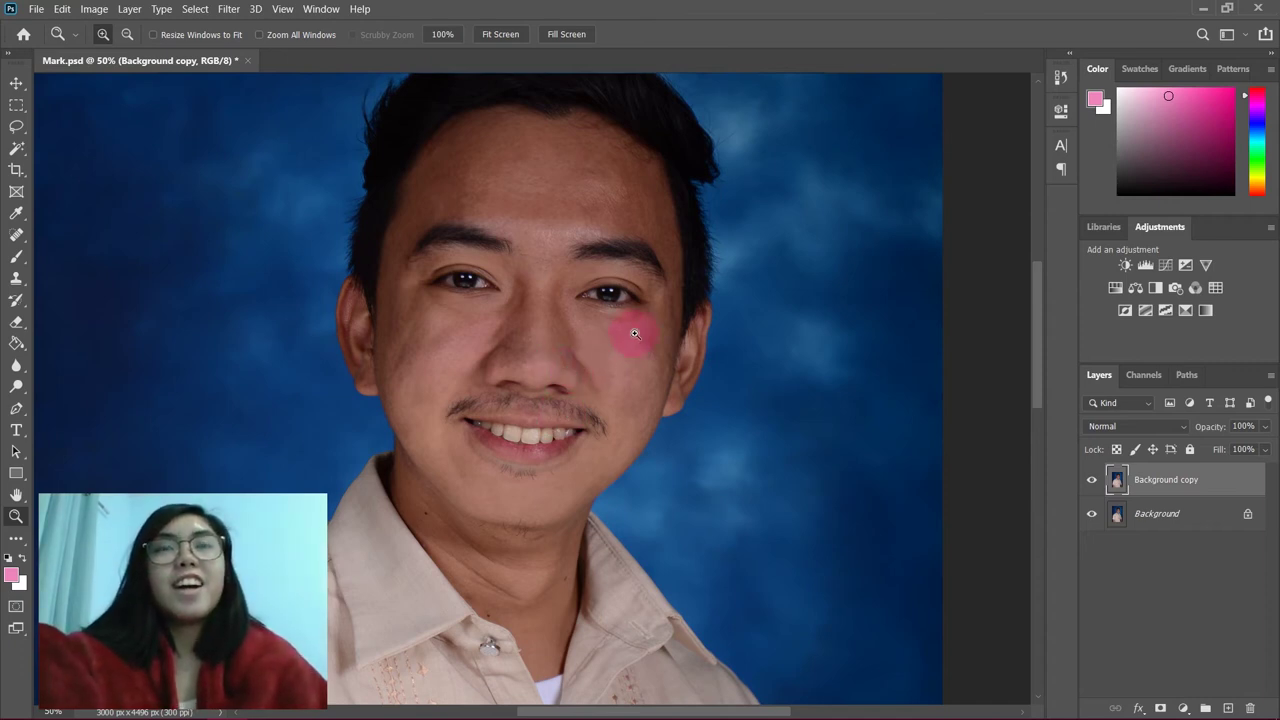
right_click(578, 361)
click(600, 370)
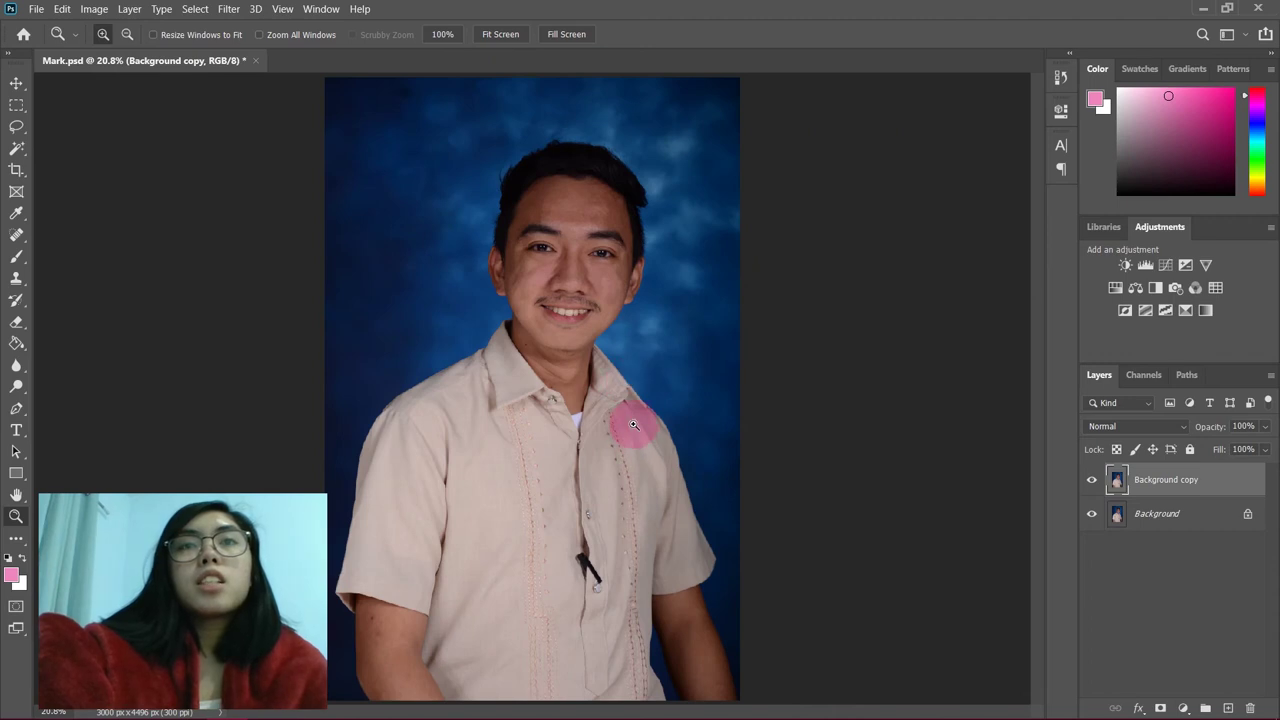
- Duplicate the retouched Background copy layer
click(585, 312)
click(531, 308)
click(541, 308)
drag(586, 311, 588, 311)
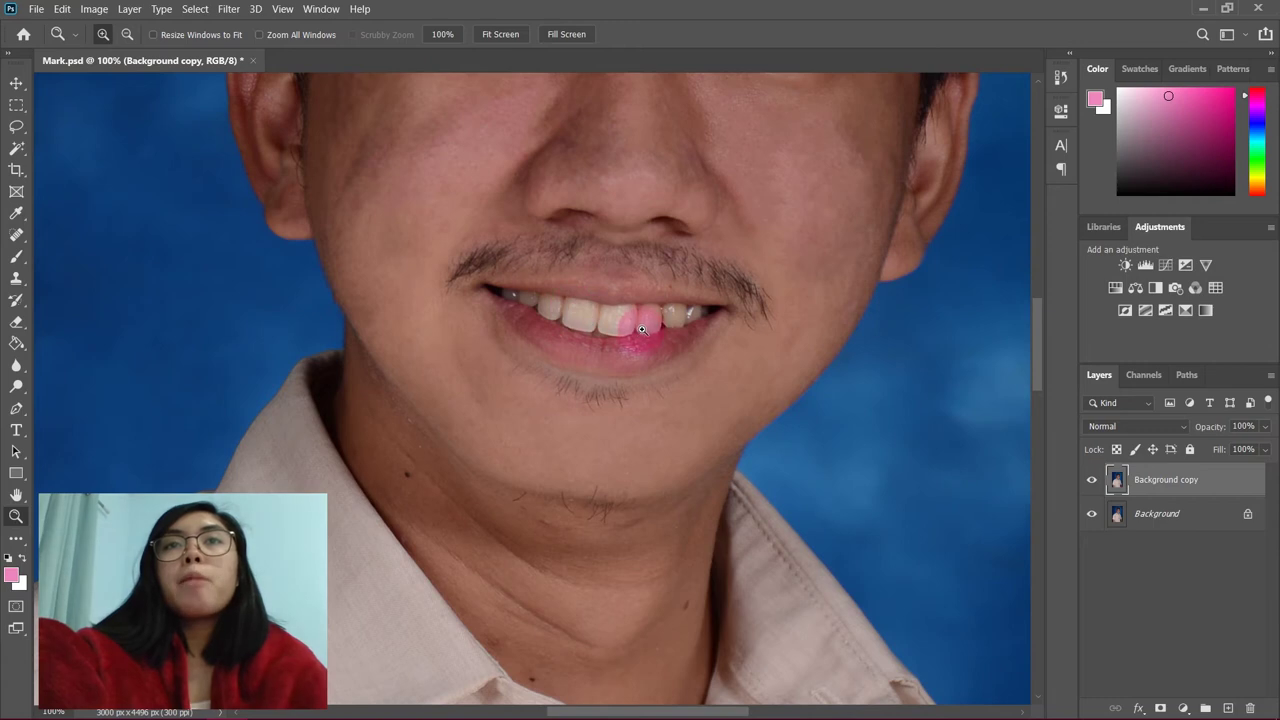
drag(1218, 514, 1228, 707)
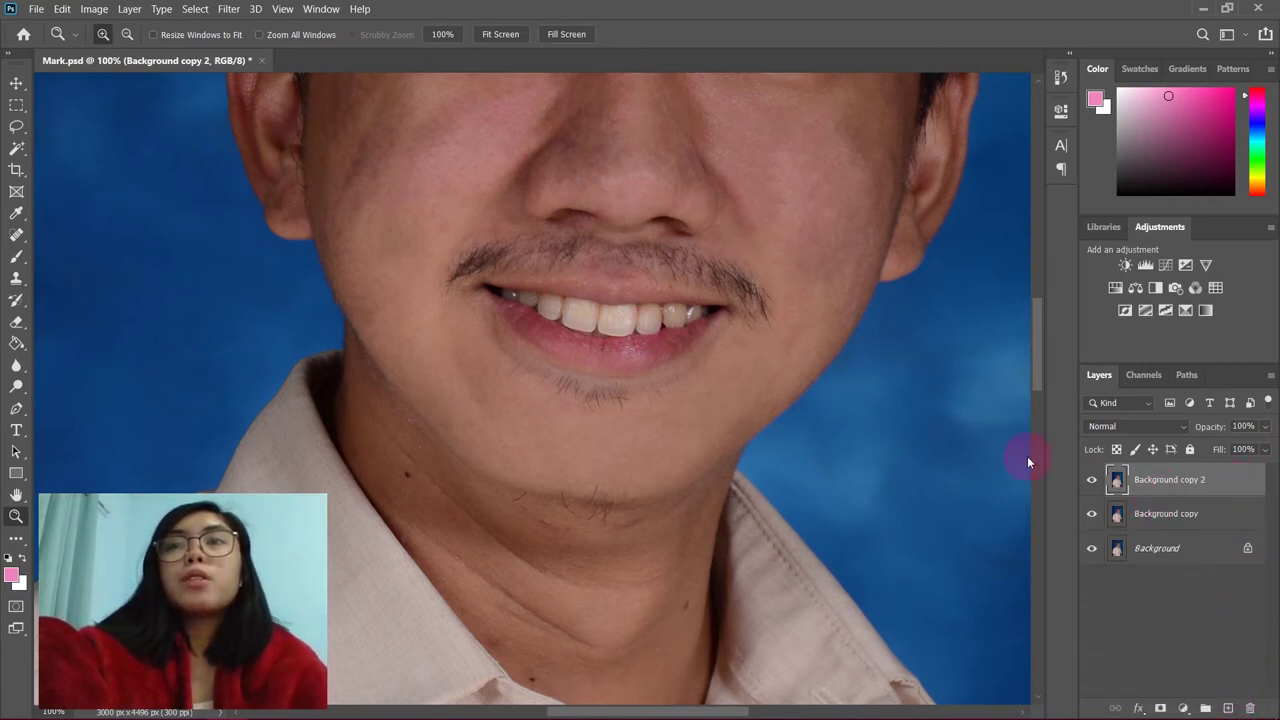
- Set up the Dodge tool for the teeth at 200% zoom, with Midtones range and 22% exposure
scroll(894, 437, up, 2)
click(645, 370)
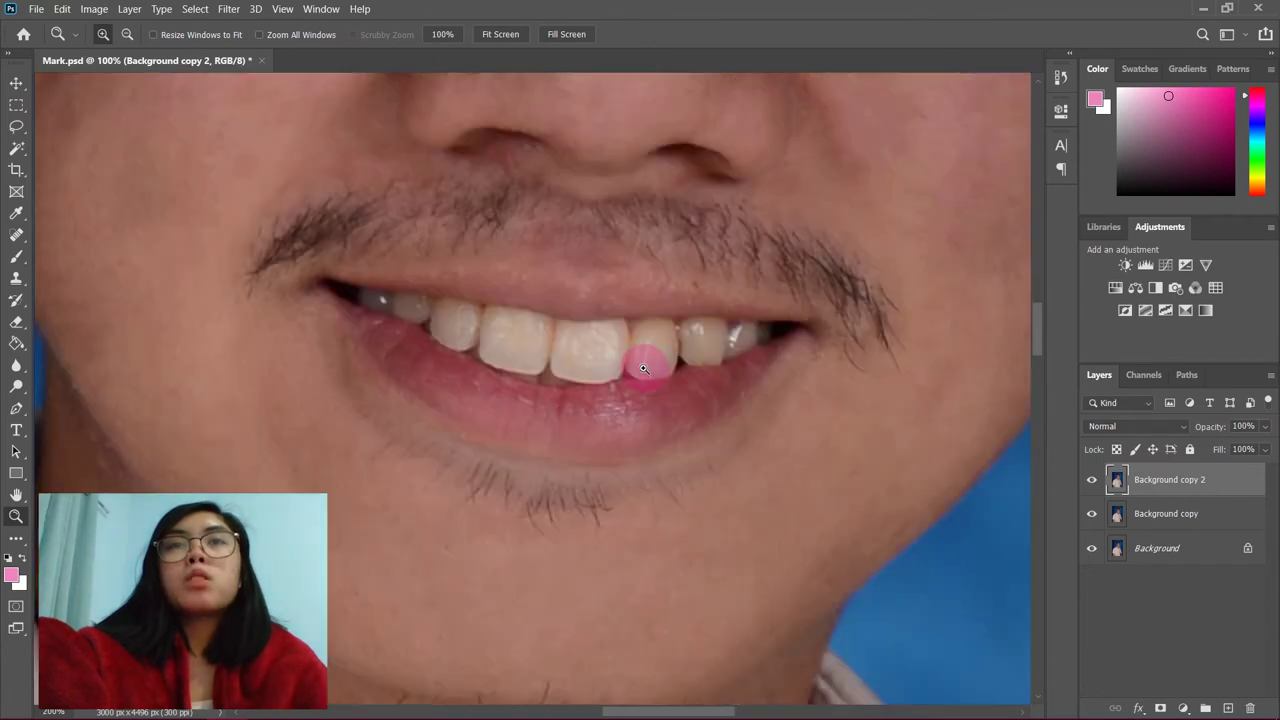
key(ctrl+z)
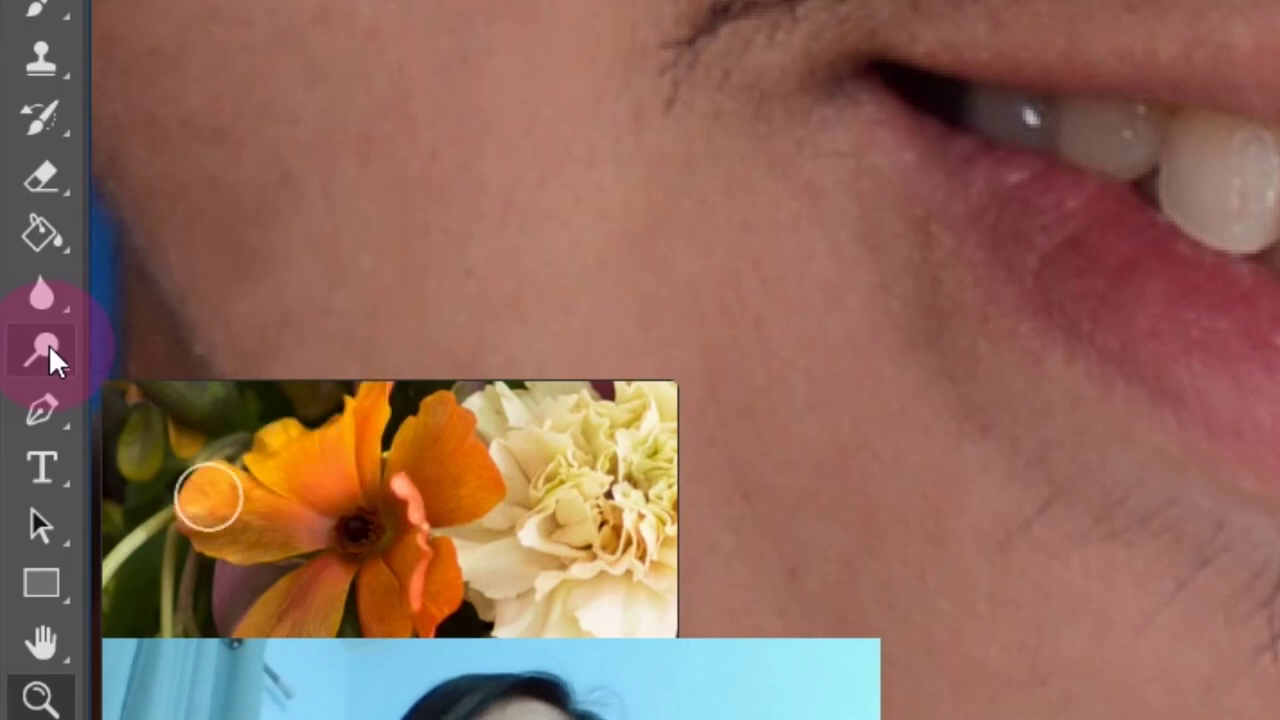
click(50, 358)
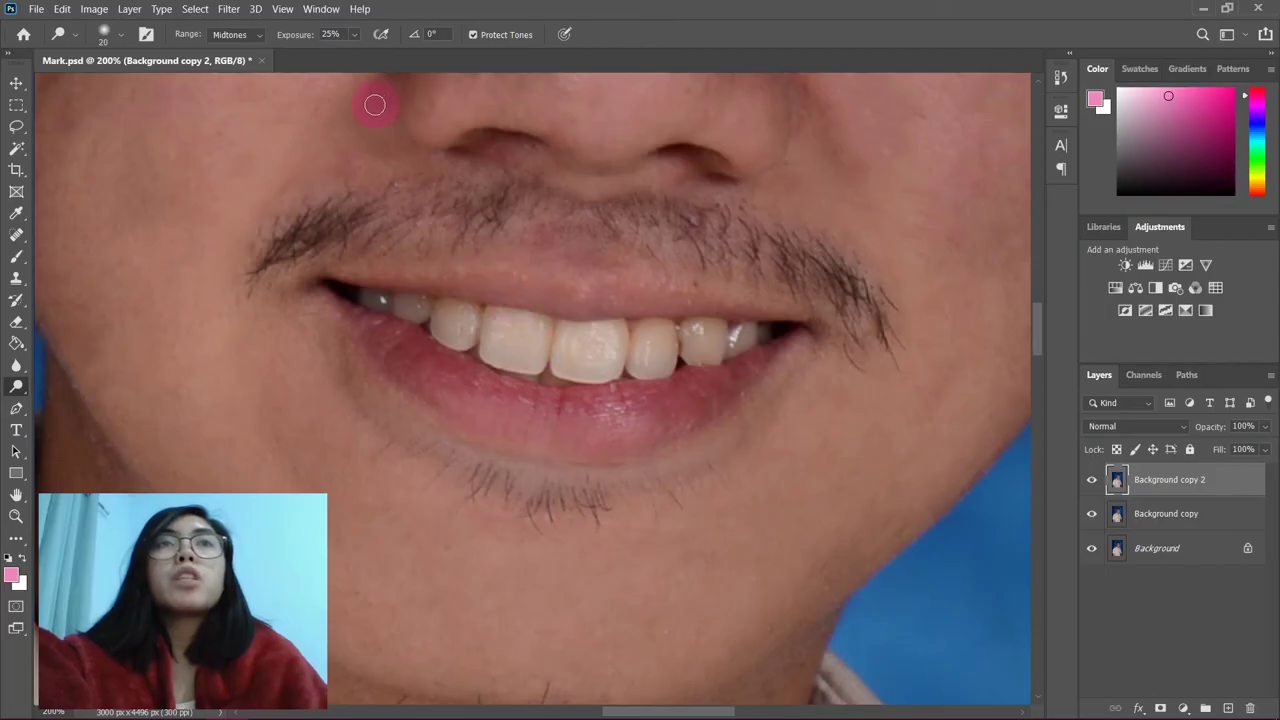
click(356, 35)
drag(358, 55, 359, 52)
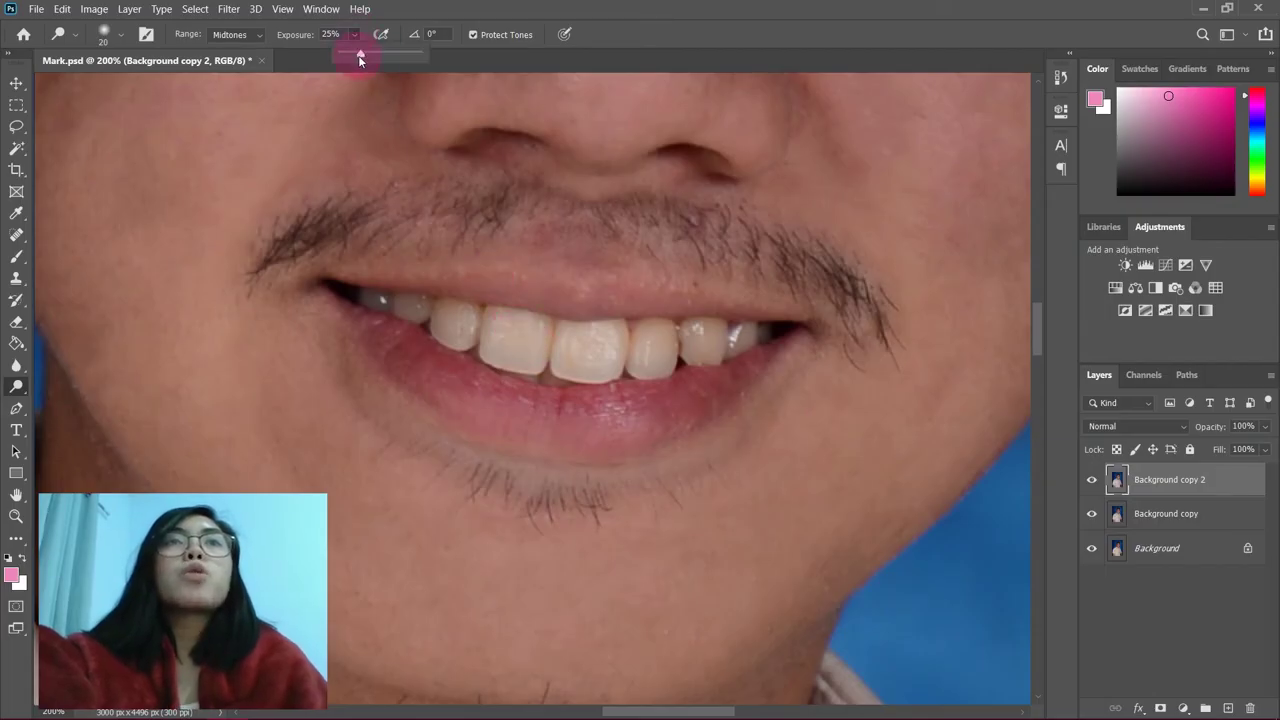
drag(626, 141, 622, 146)
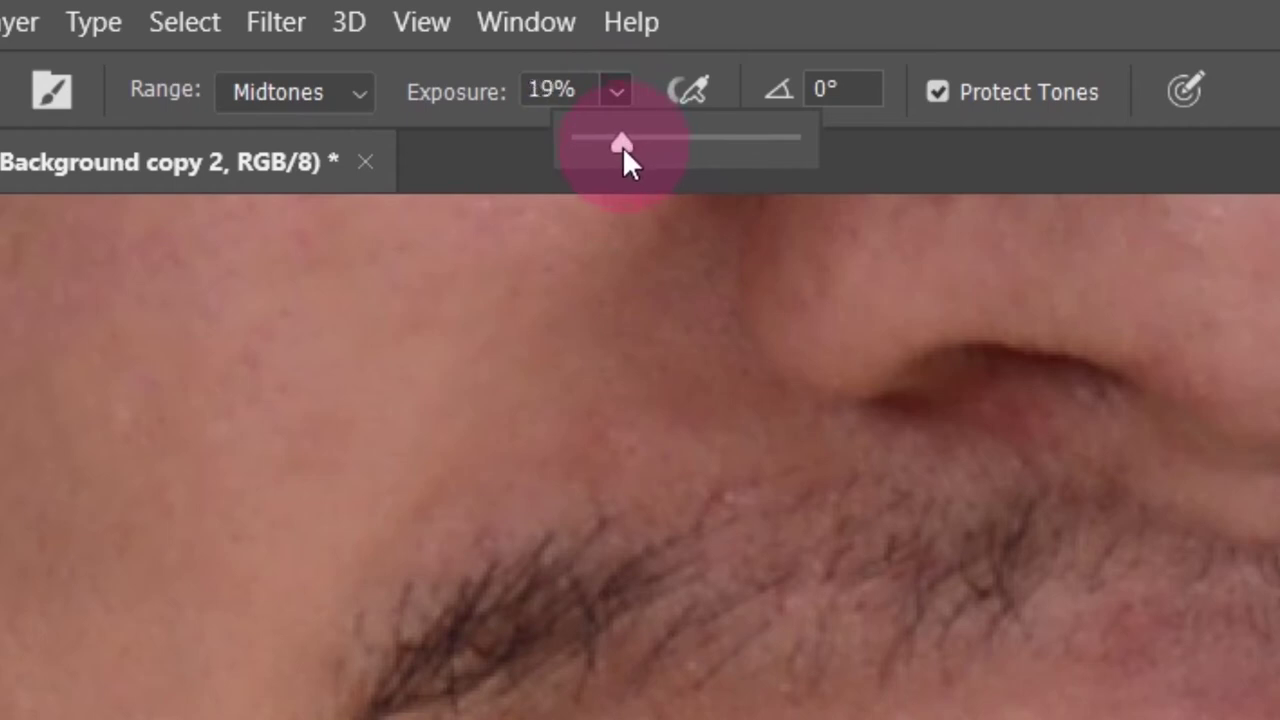
click(608, 96)
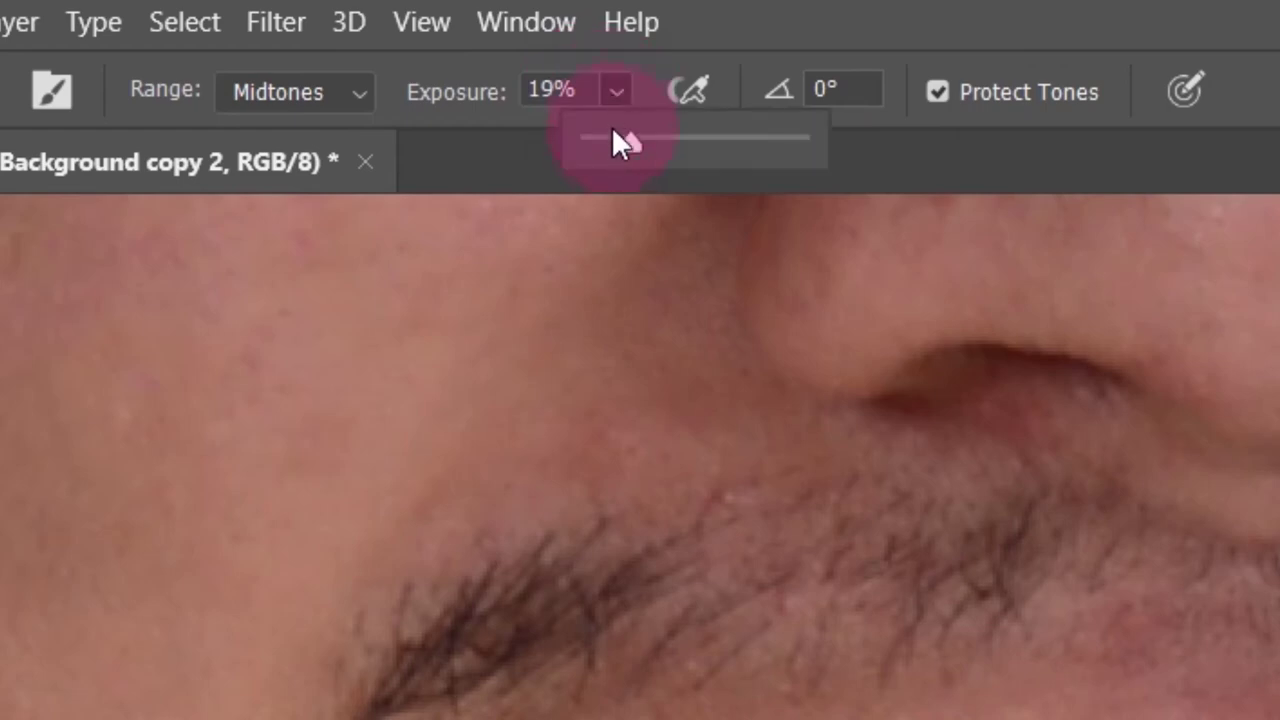
drag(631, 141, 636, 143)
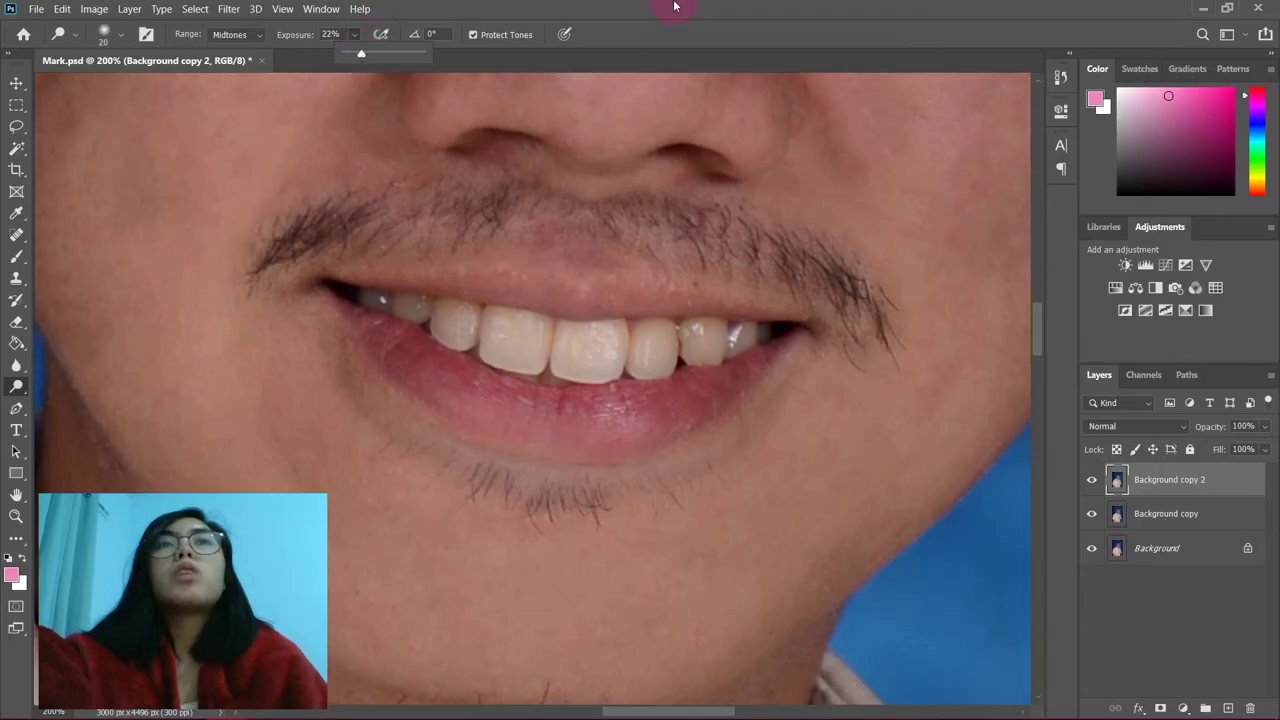
click(674, 6)
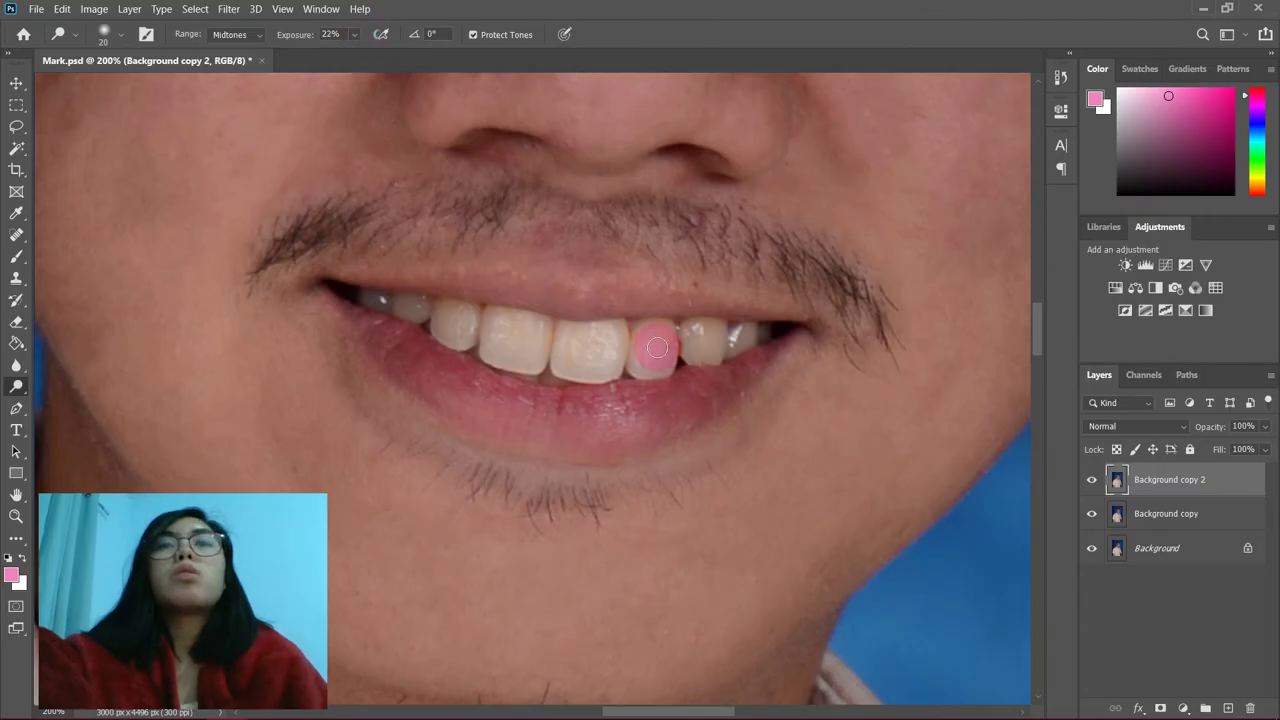
- Whiten the upper teeth with Dodge strokes, varying the brush size between about 9 and 25 px
click(509, 342)
click(588, 346)
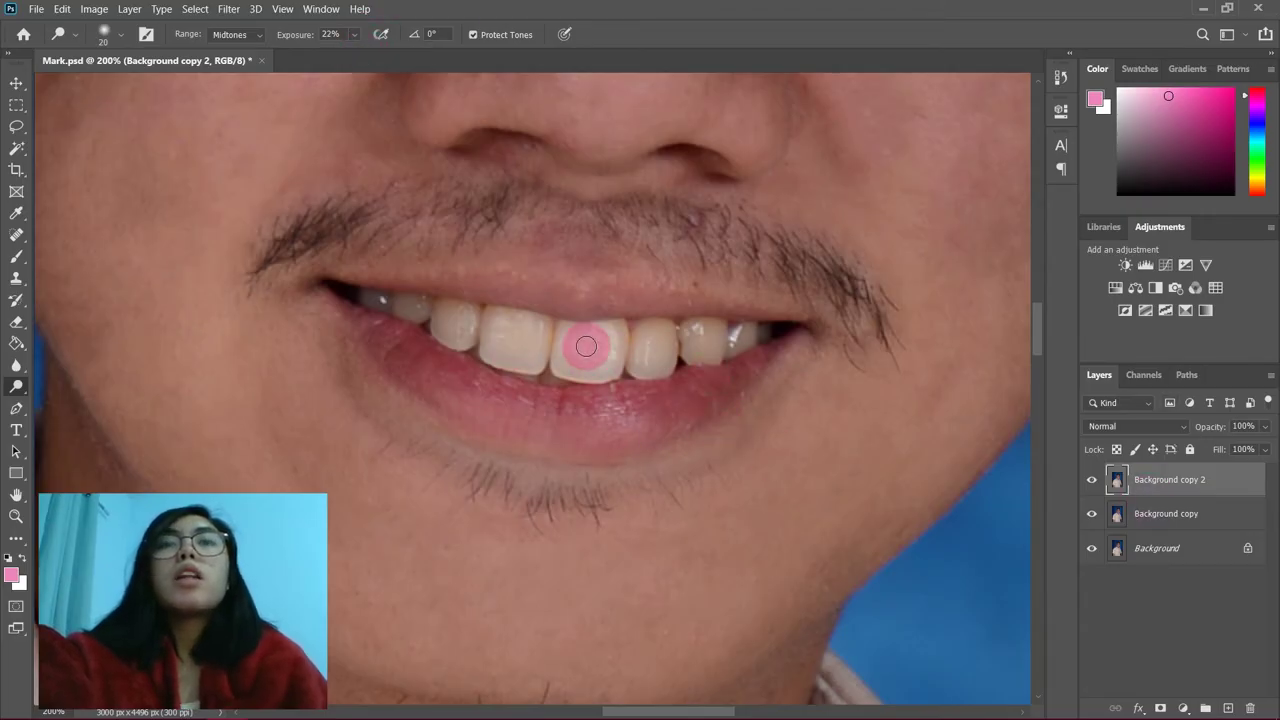
mouse_move(573, 365)
mouse_down()
mouse_move(638, 359)
mouse_move(575, 360)
mouse_move(749, 350)
mouse_move(593, 358)
mouse_move(603, 346)
mouse_move(595, 375)
mouse_move(476, 392)
mouse_move(531, 343)
mouse_move(522, 357)
mouse_move(510, 331)
mouse_move(509, 359)
mouse_move(531, 347)
mouse_move(526, 336)
mouse_move(525, 360)
mouse_move(505, 338)
mouse_move(543, 337)
mouse_move(430, 318)
mouse_move(460, 333)
mouse_move(450, 324)
mouse_move(506, 325)
mouse_move(408, 306)
mouse_move(647, 328)
mouse_move(703, 352)
mouse_up()
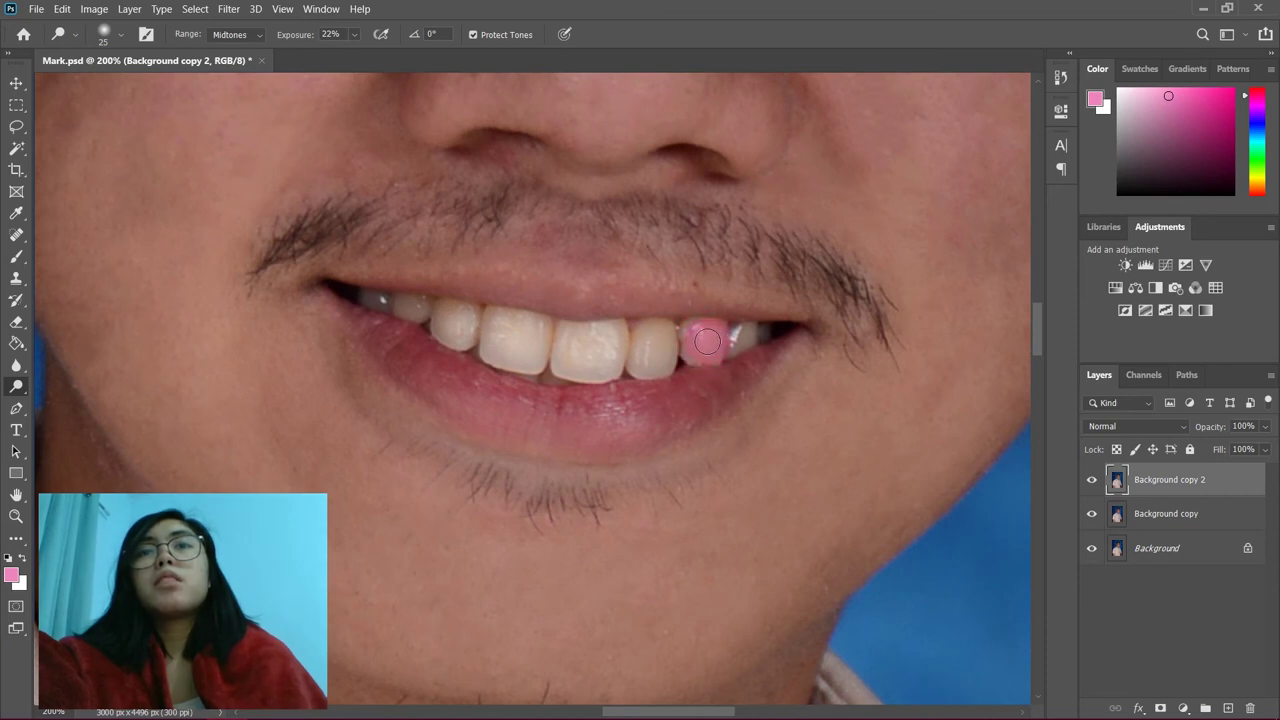
drag(701, 356, 717, 323)
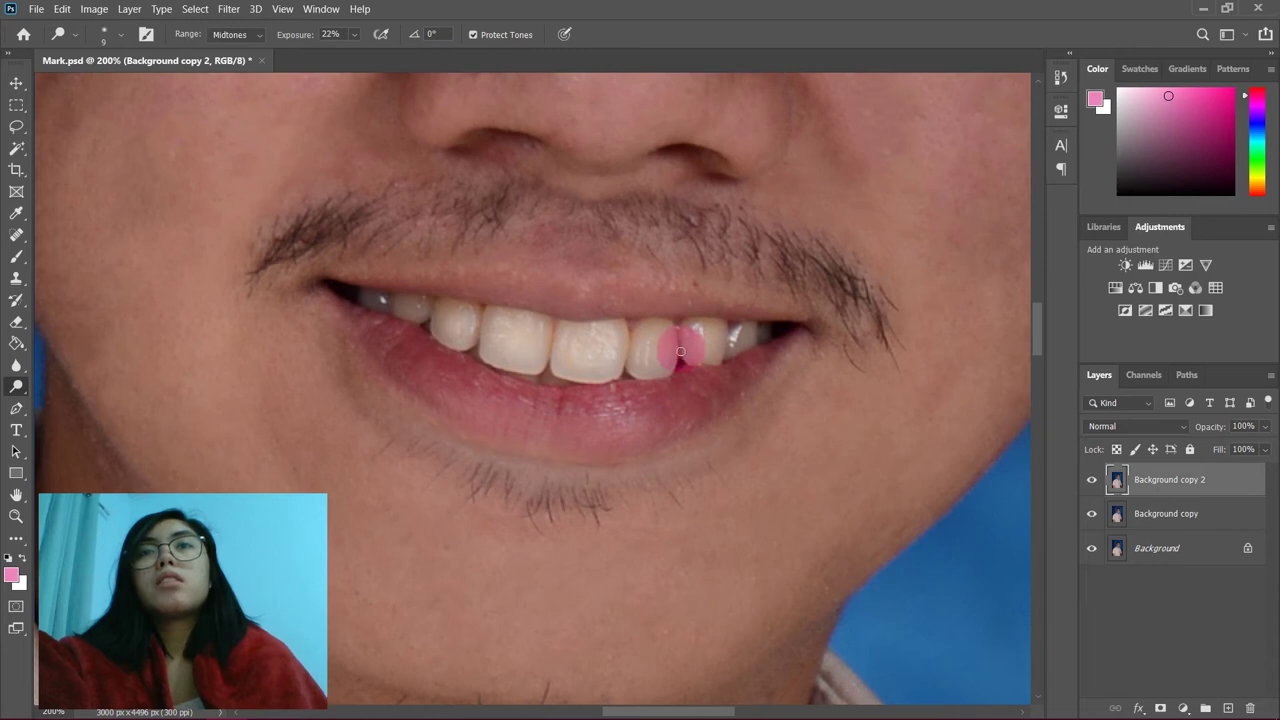
mouse_move(694, 341)
mouse_down()
mouse_move(708, 369)
mouse_move(645, 345)
mouse_move(642, 371)
mouse_move(670, 366)
mouse_move(653, 343)
mouse_move(652, 363)
mouse_move(647, 347)
mouse_move(641, 358)
mouse_move(663, 339)
mouse_move(643, 363)
mouse_move(597, 334)
mouse_move(595, 353)
mouse_move(566, 353)
mouse_move(573, 365)
mouse_move(612, 331)
mouse_move(600, 364)
mouse_move(529, 331)
mouse_up()
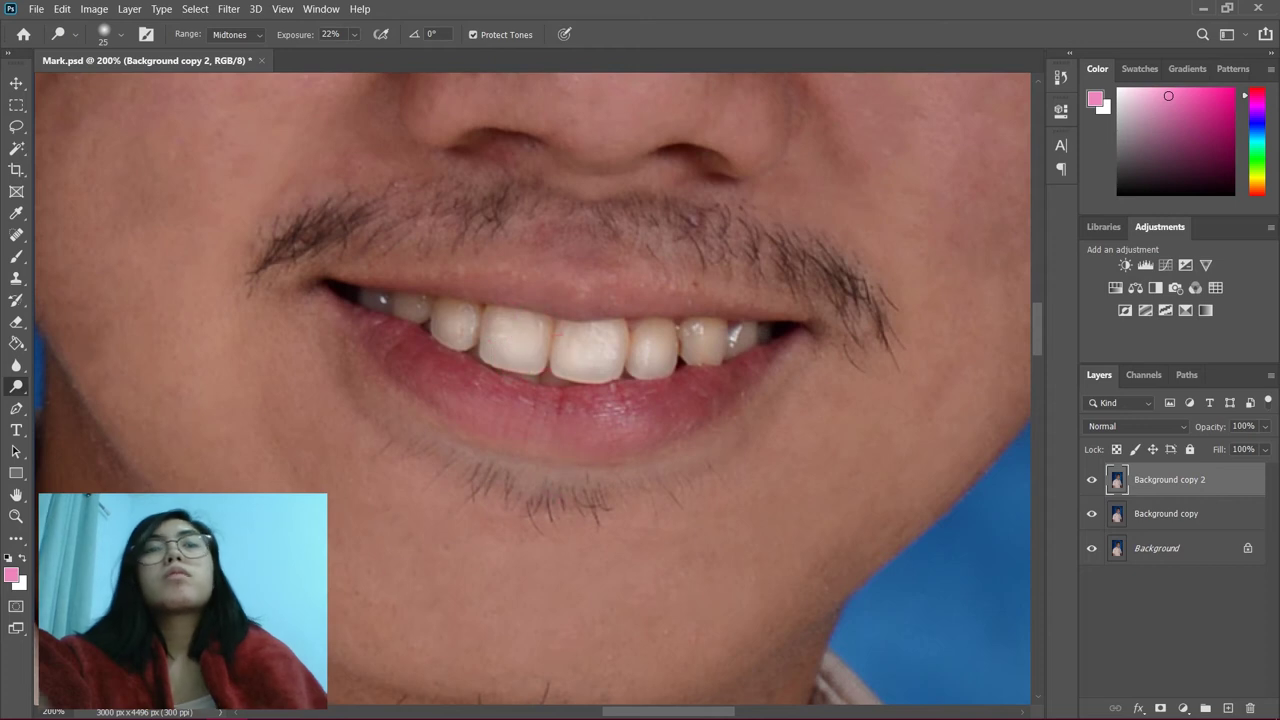
- Review the whitened teeth and overall face in the full portrait and at 33.3%, 25% and 16.7% zoom
click(18, 516)
right_click(727, 378)
click(735, 386)
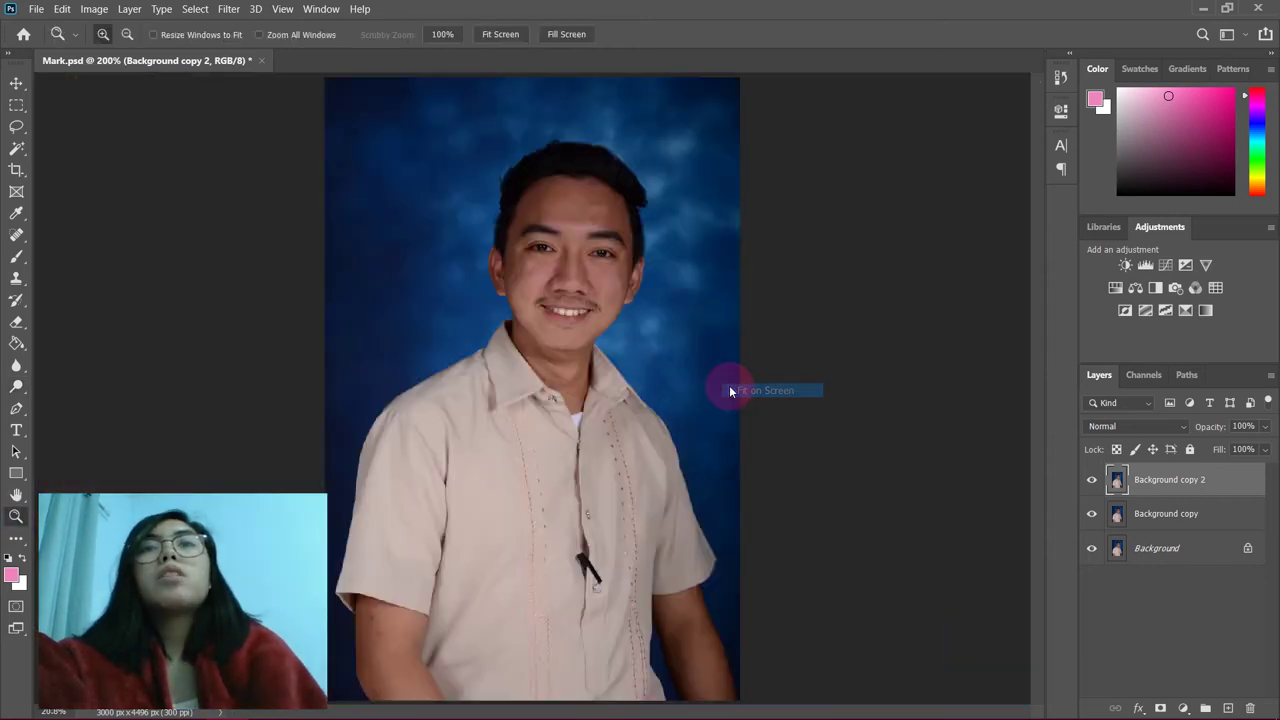
click(578, 301)
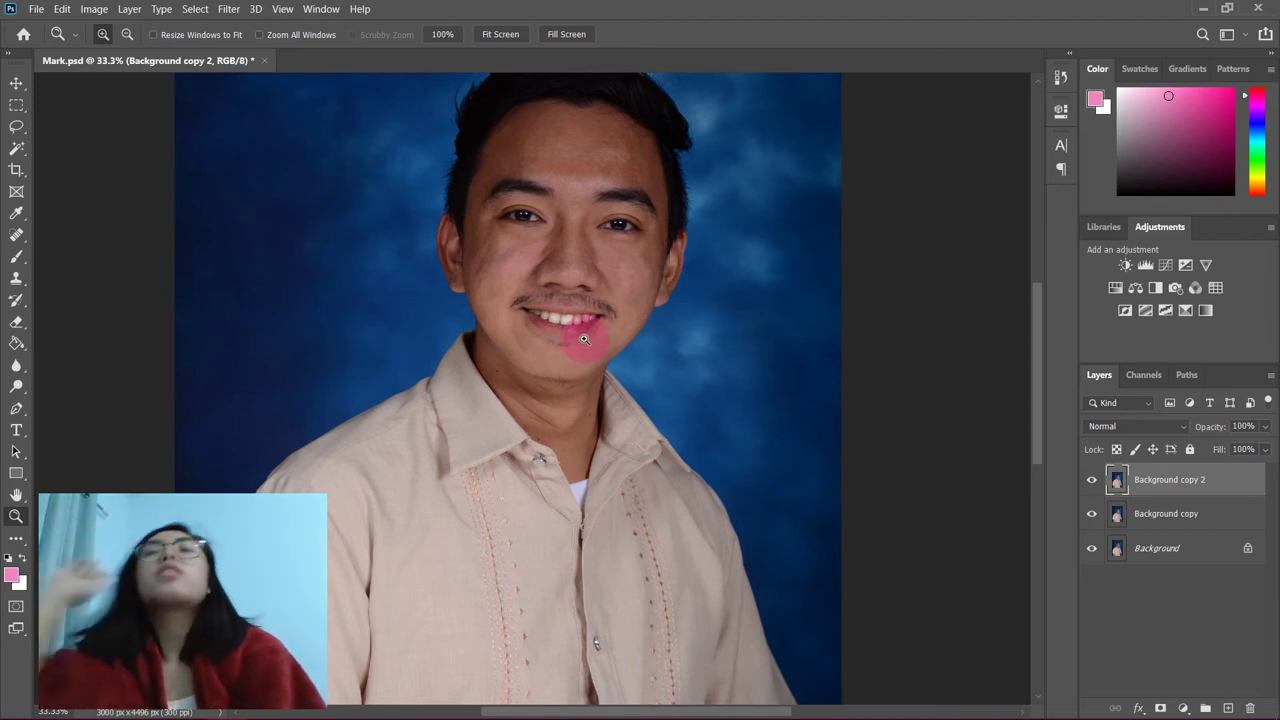
drag(1038, 381, 1042, 366)
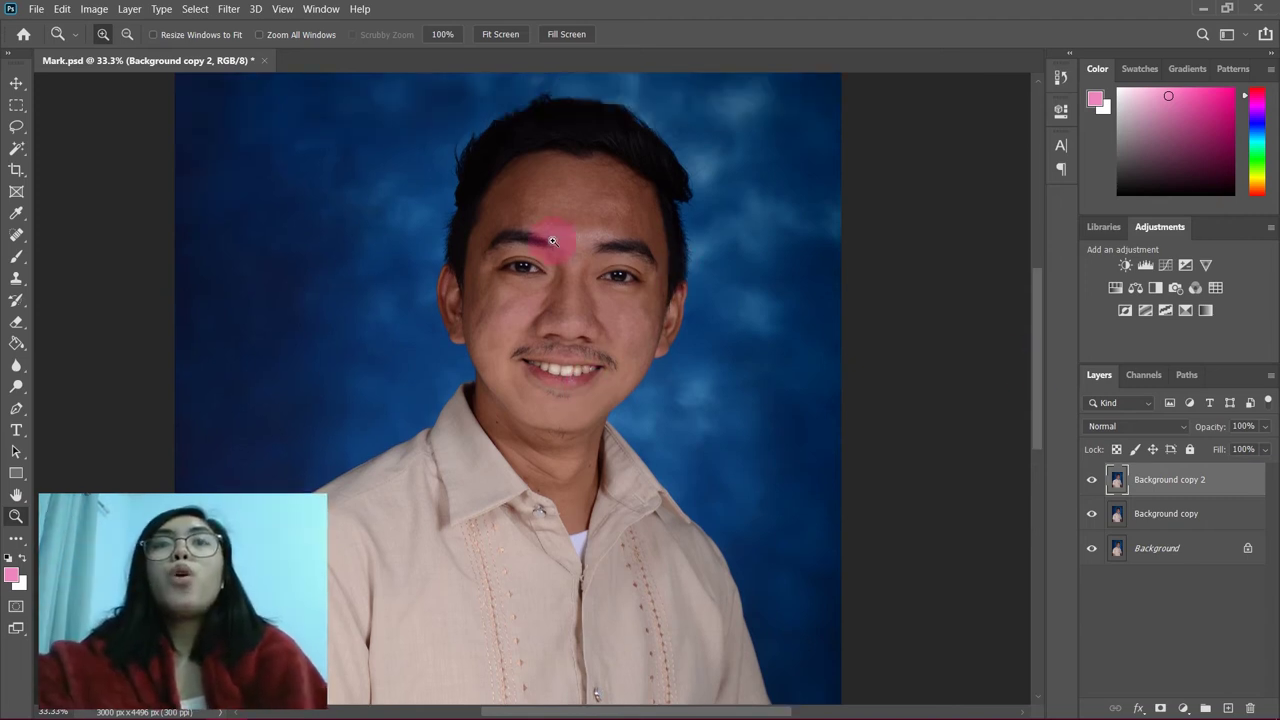
right_click(598, 313)
click(636, 402)
right_click(594, 304)
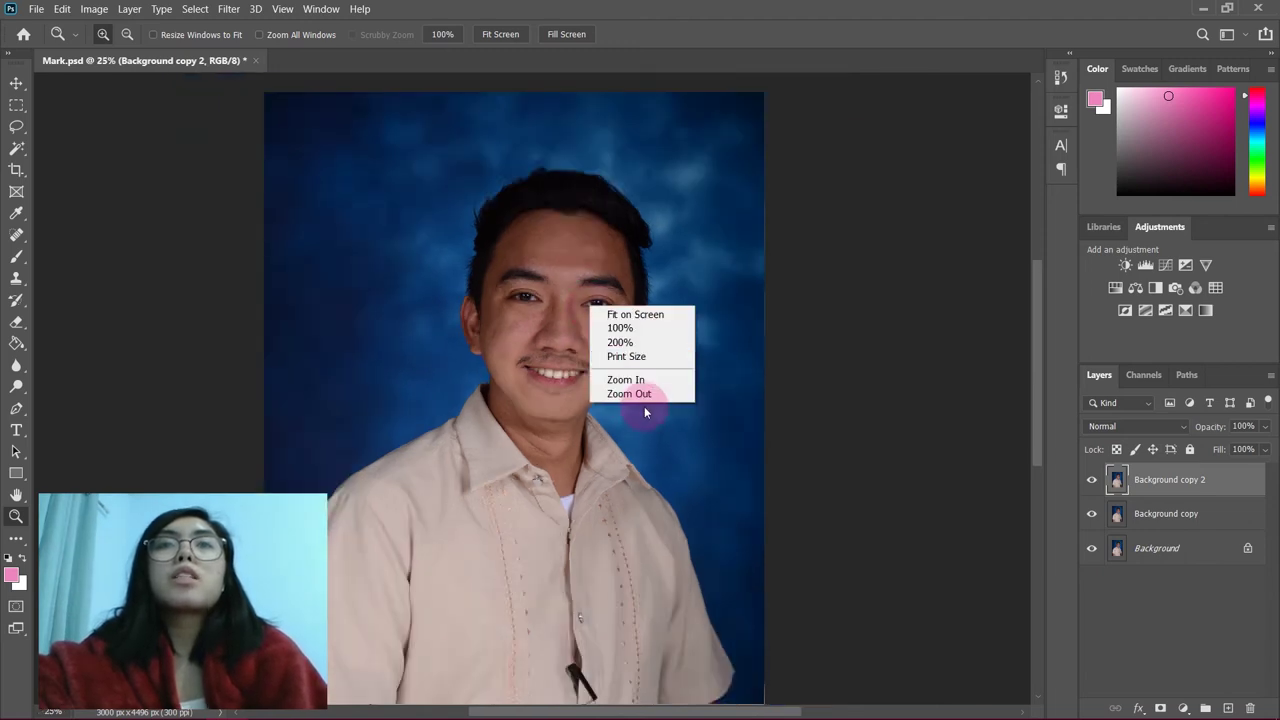
click(644, 396)
click(630, 347)
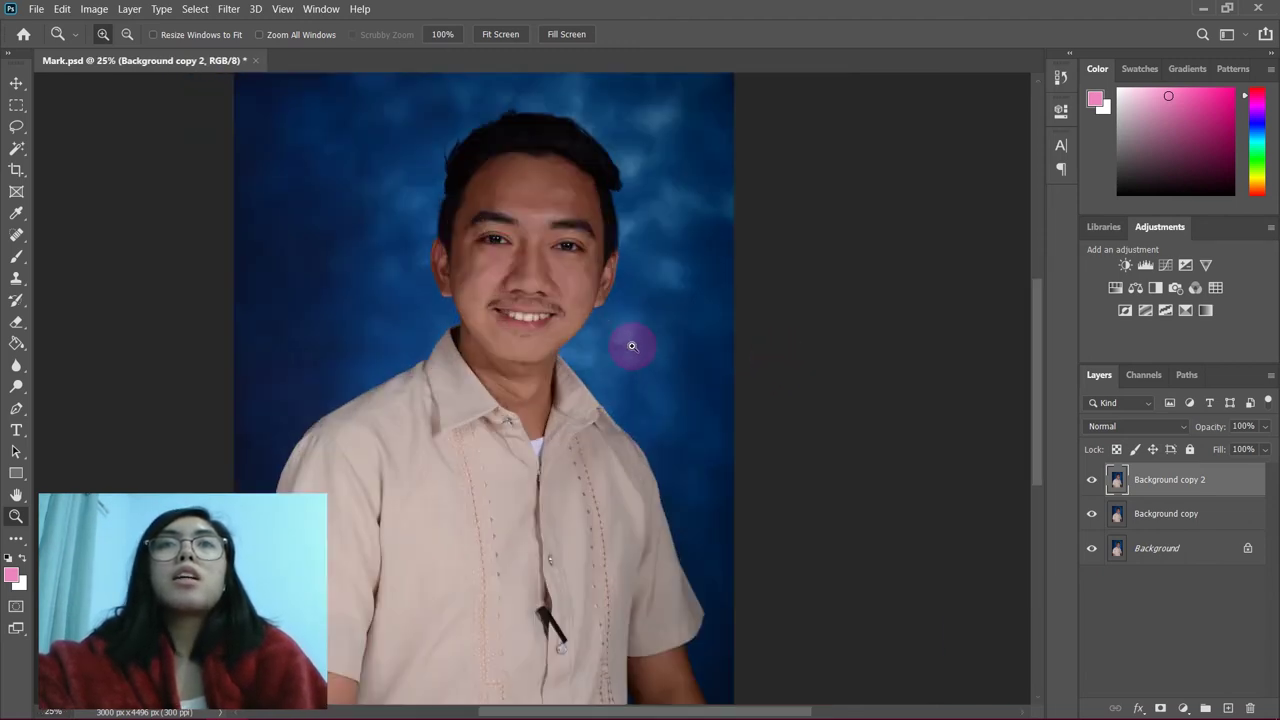
right_click(632, 331)
click(675, 421)
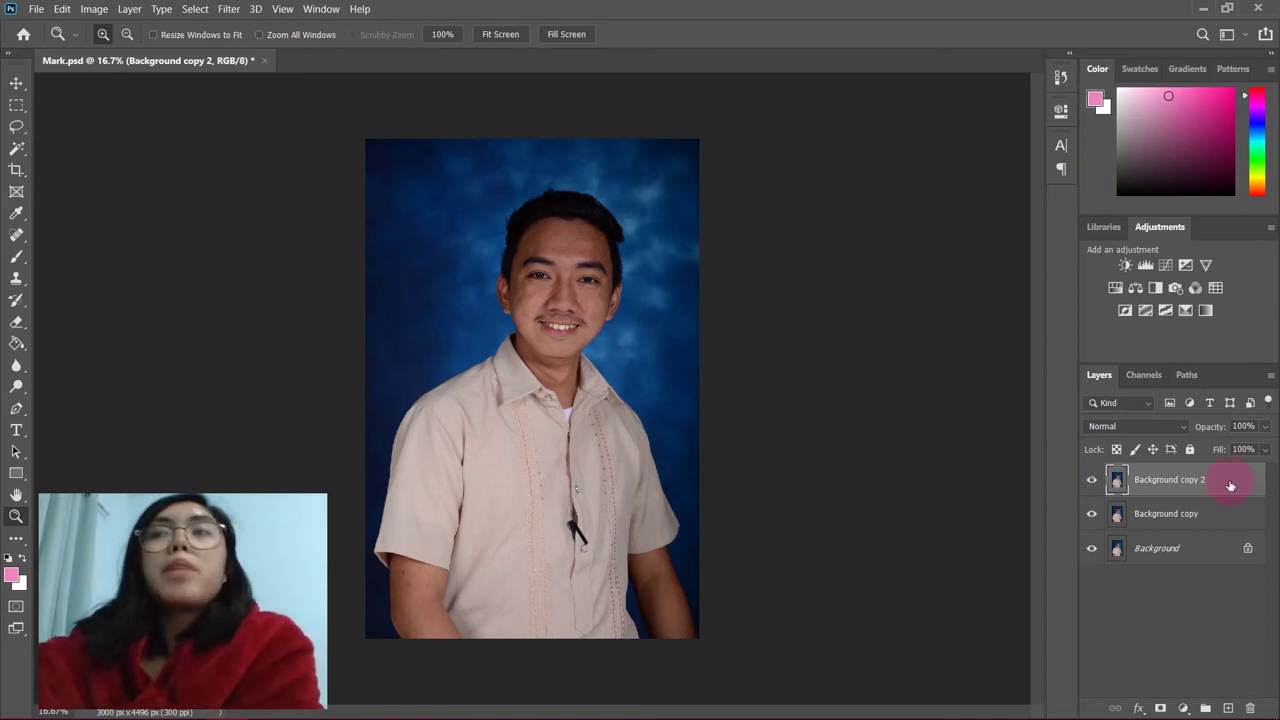
- Duplicate the Background copy 2 layer and add a Brightness/Contrast adjustment layer above the new copy
drag(1210, 481, 1229, 707)
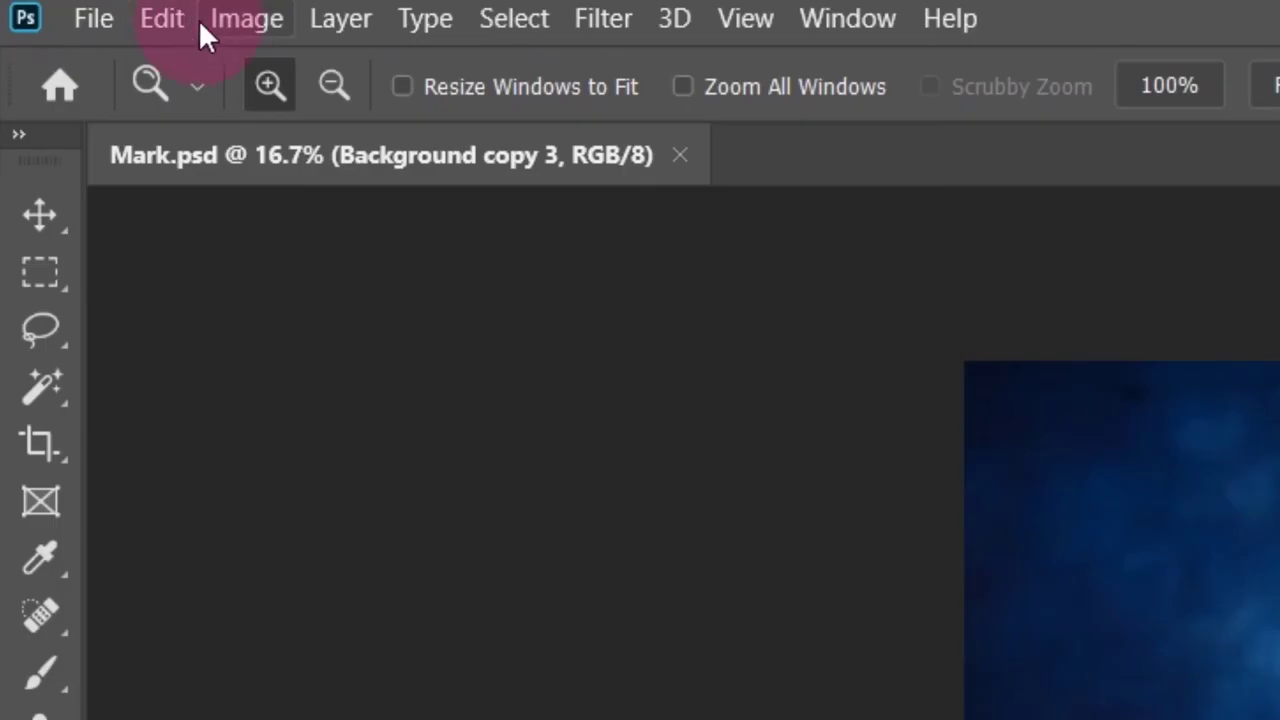
click(86, 11)
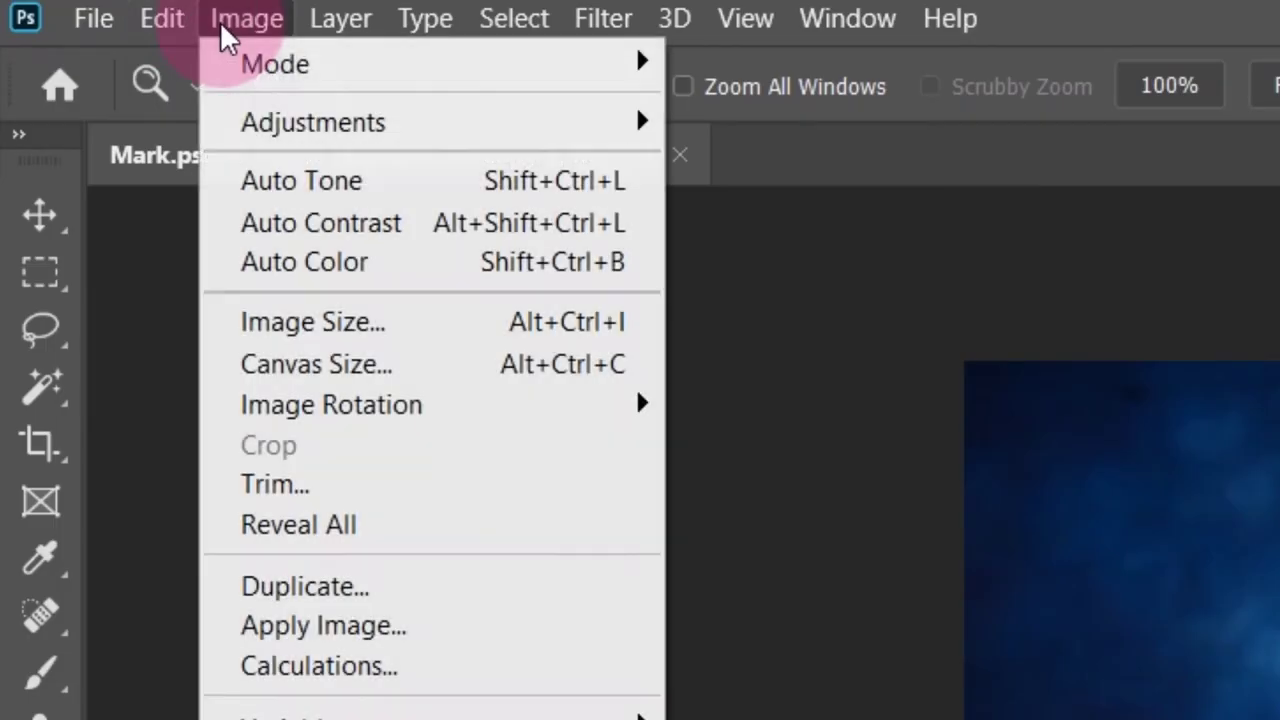
mouse_move(124, 52)
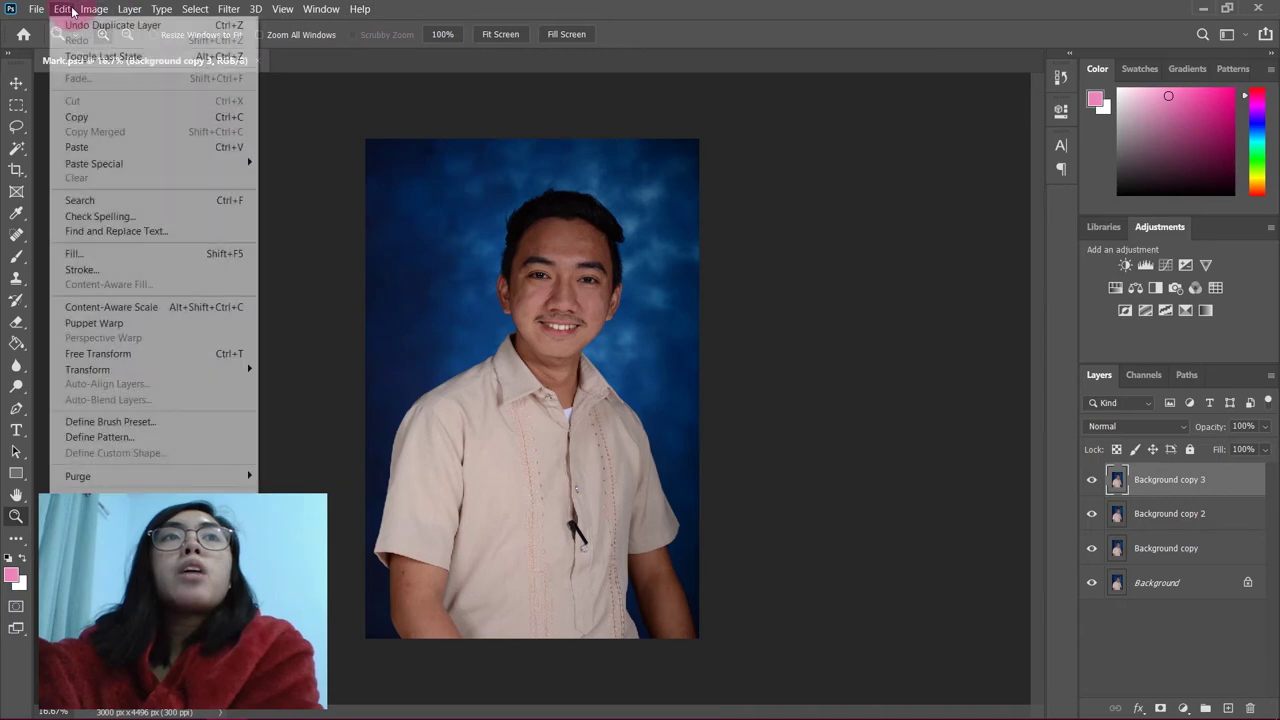
click(103, 11)
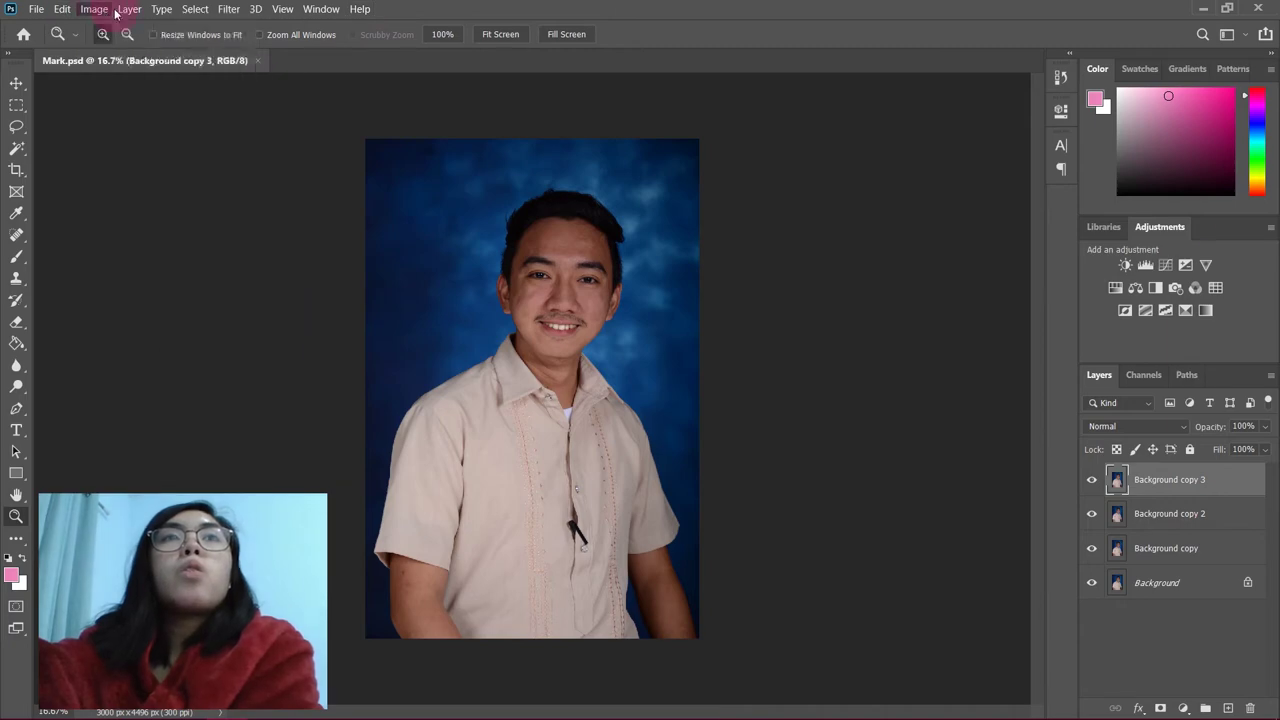
click(127, 10)
click(1172, 256)
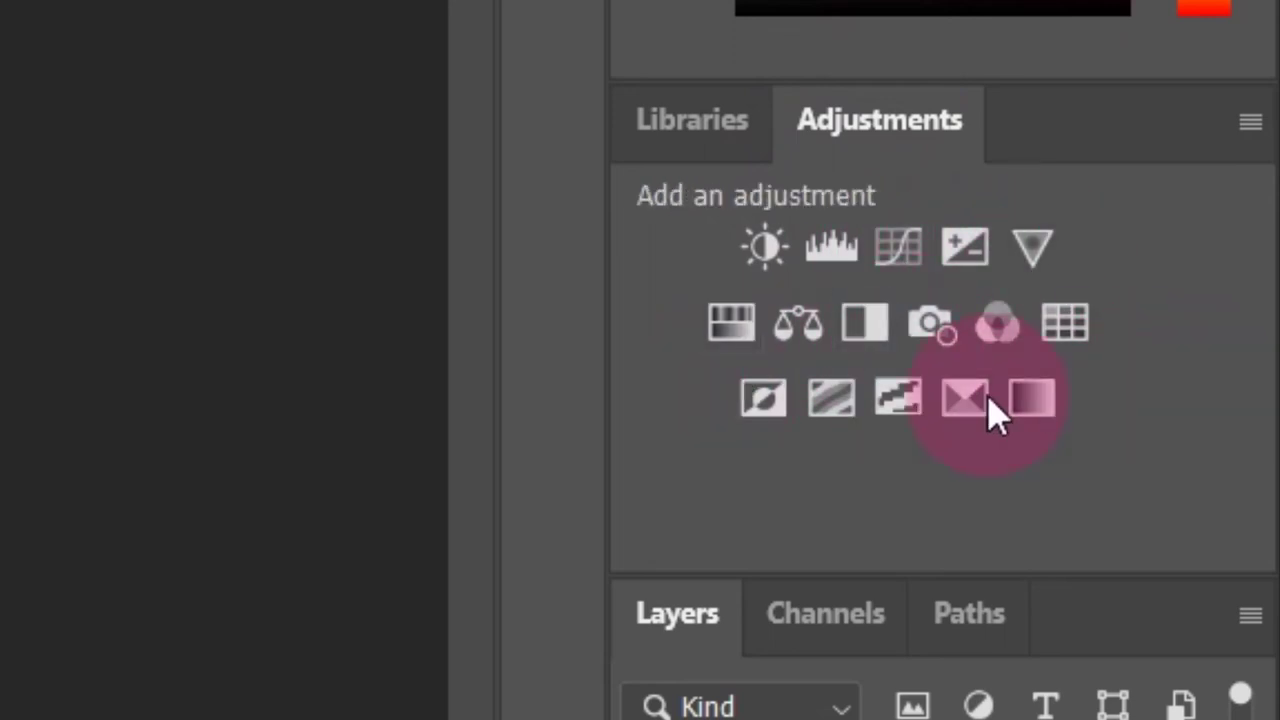
drag(940, 543, 934, 480)
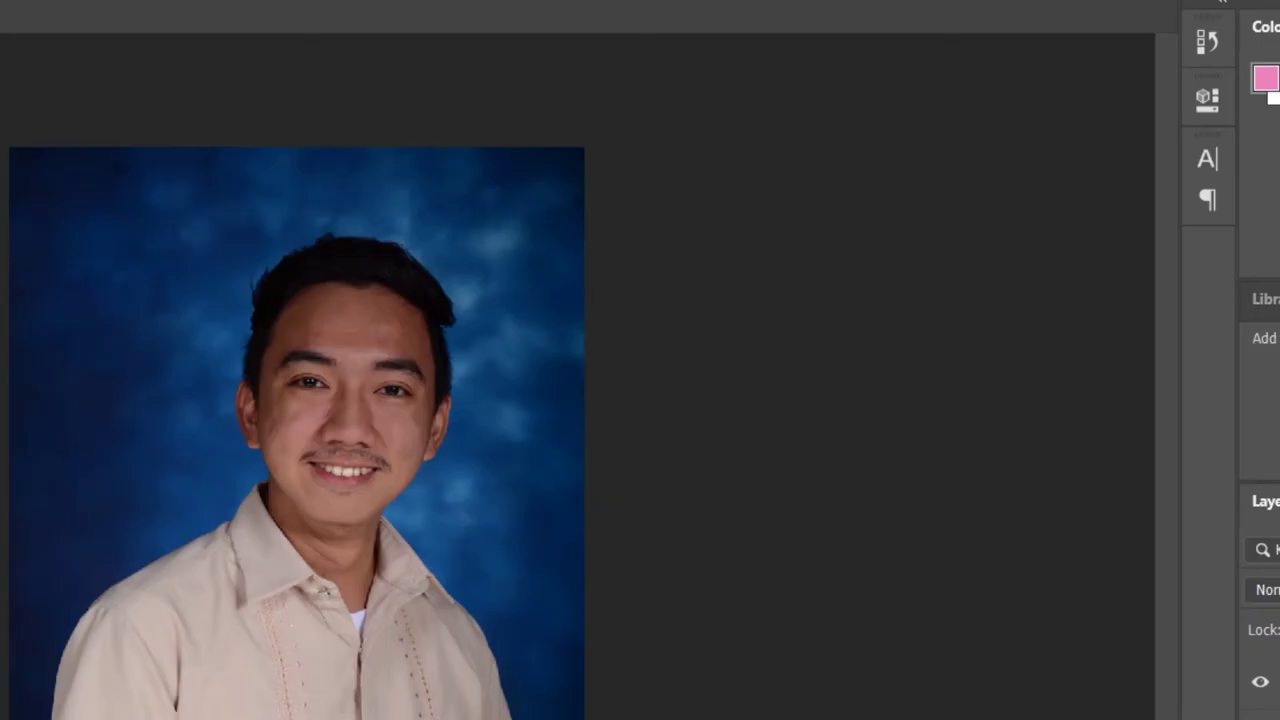
click(1262, 365)
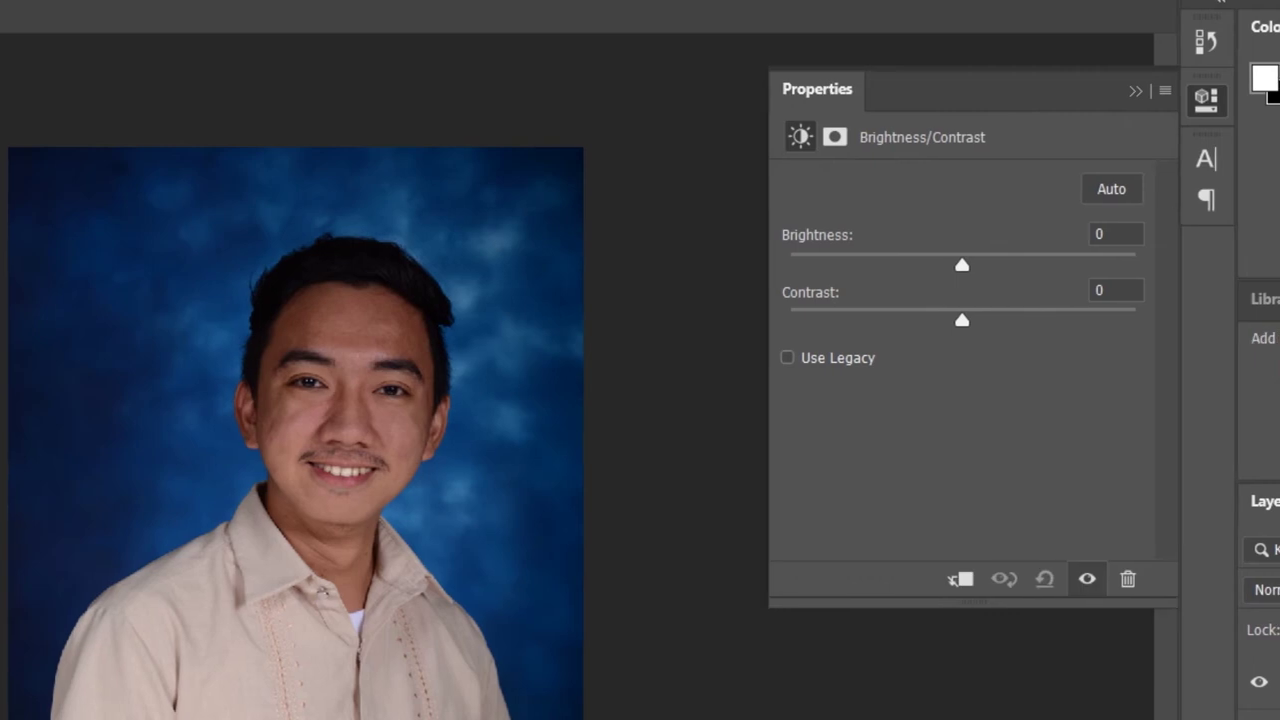
- Try Brightness values up to 113 and Contrast values between -6 and 50 on the adjustment layer
drag(962, 269, 960, 330)
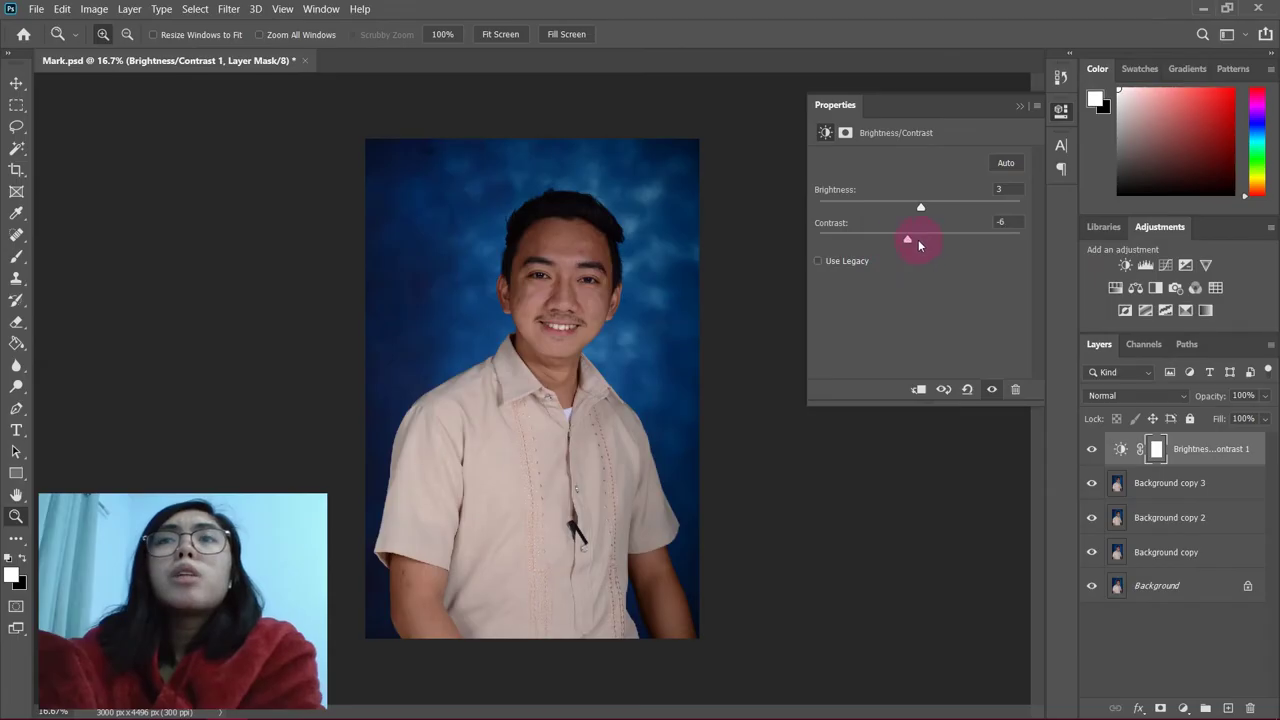
drag(918, 241, 962, 250)
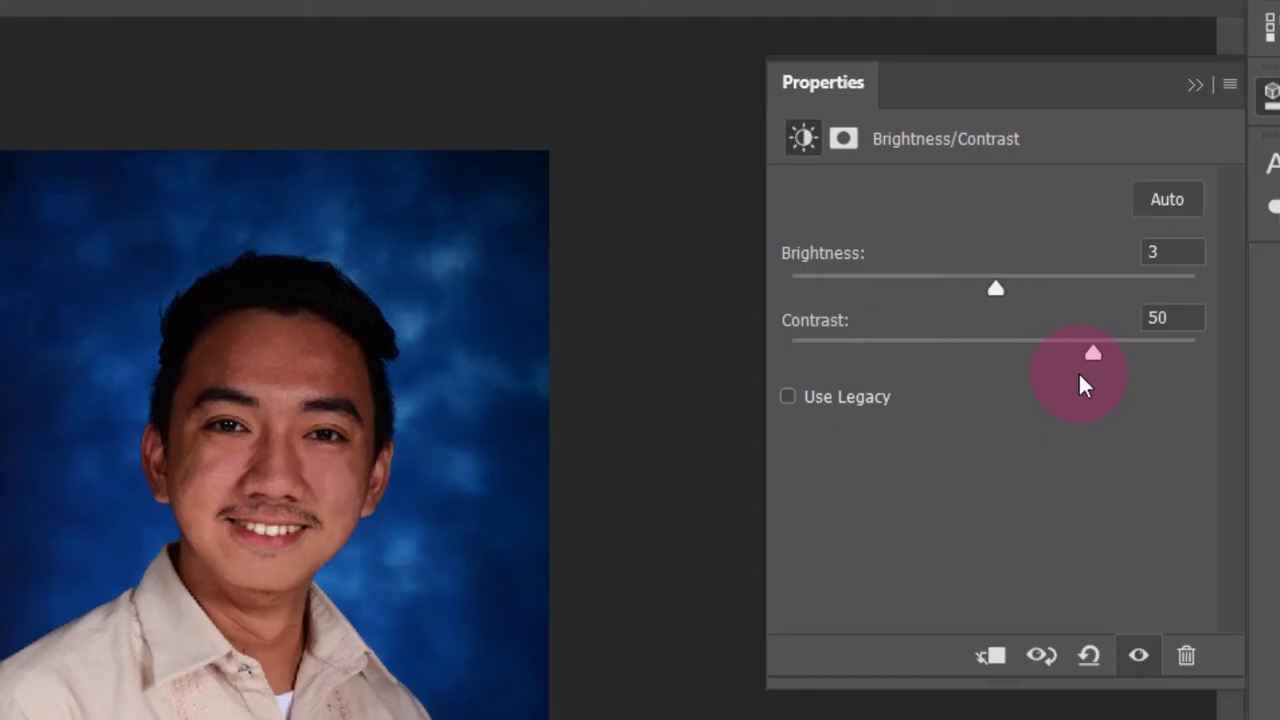
drag(1079, 377, 1048, 371)
drag(997, 288, 1092, 307)
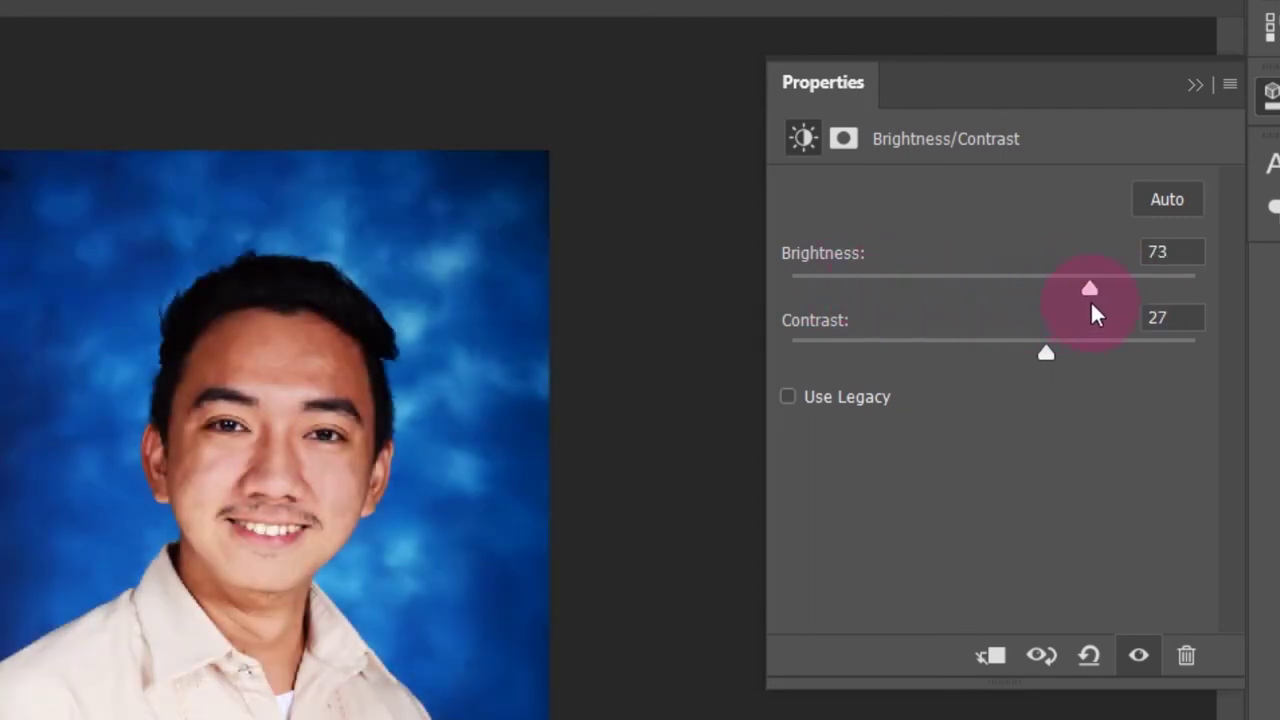
drag(1181, 290, 1142, 300)
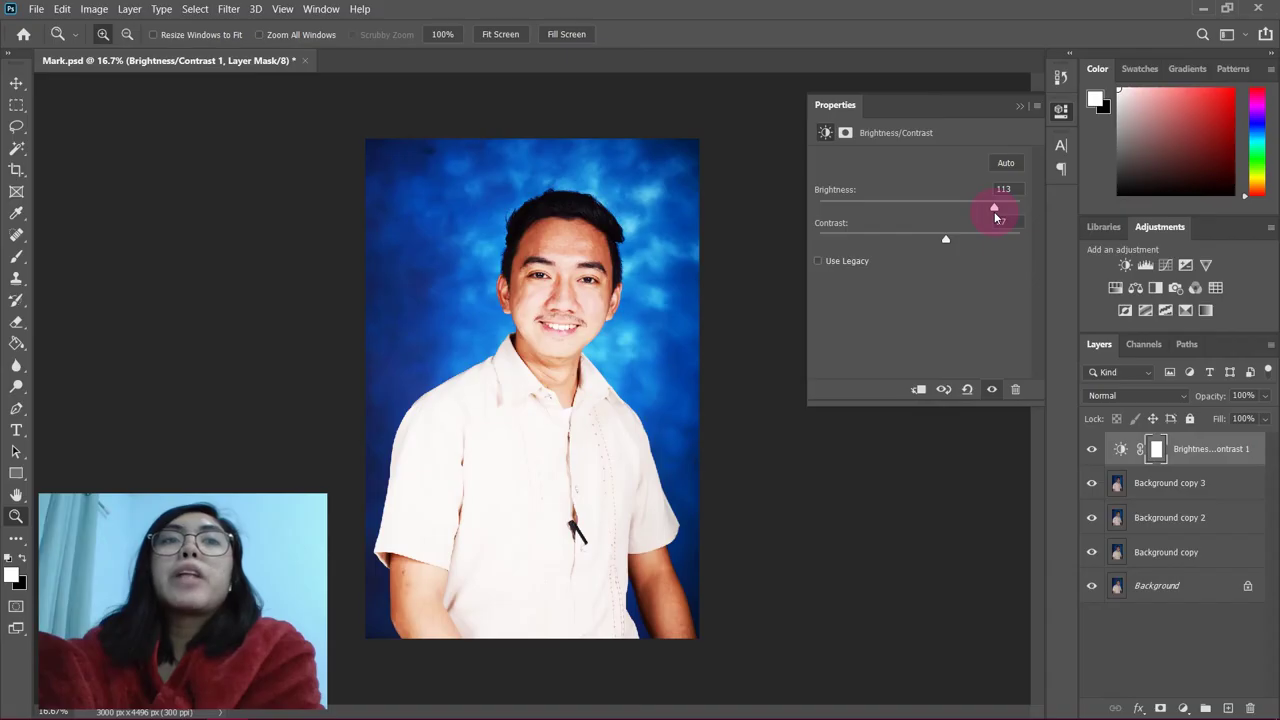
drag(970, 217, 939, 207)
- Apply the automatic correction to the Brightness/Contrast layer, ending with Brightness at 40 and Contrast at 25
click(1012, 166)
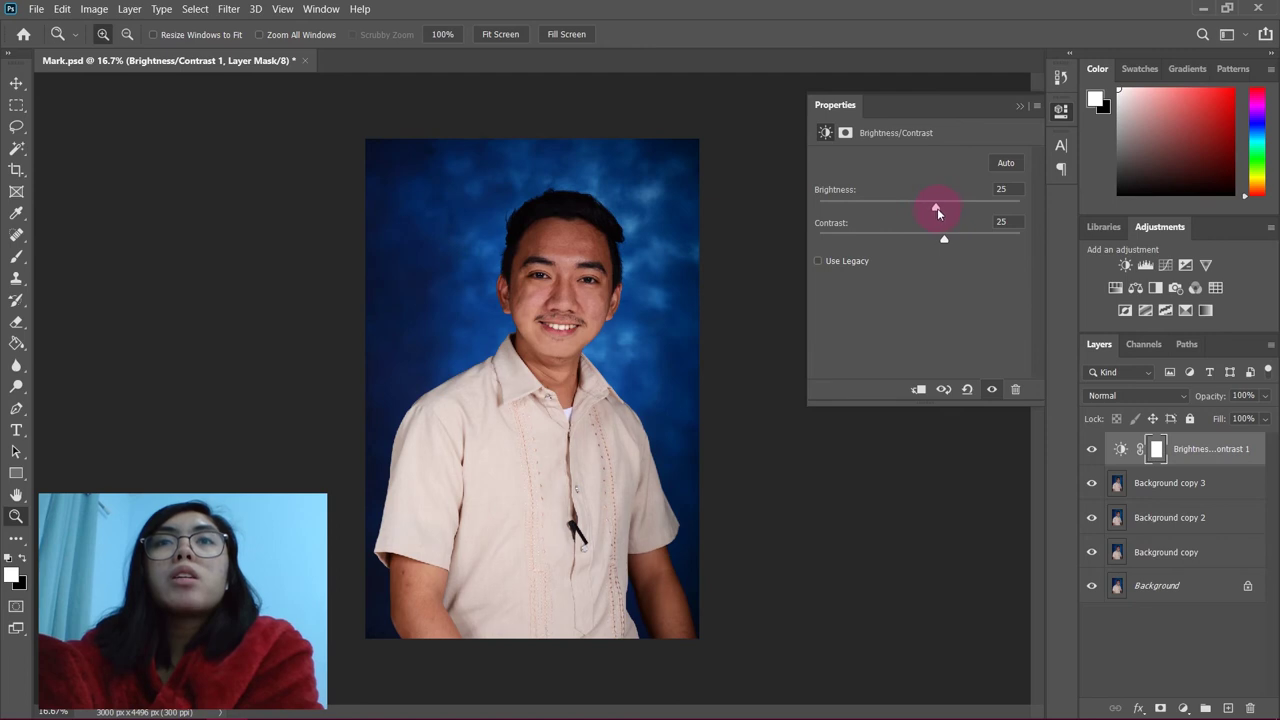
drag(943, 210, 946, 211)
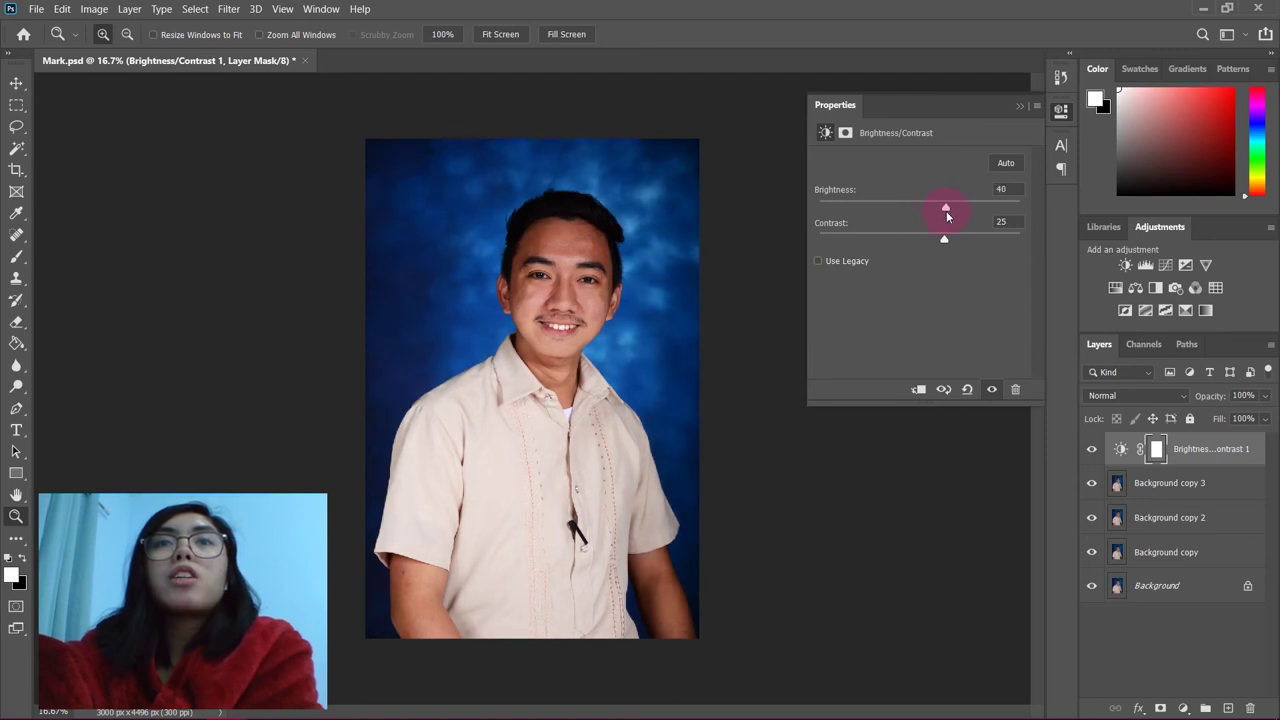
- Add a Levels adjustment layer above the Brightness/Contrast layer
click(591, 417)
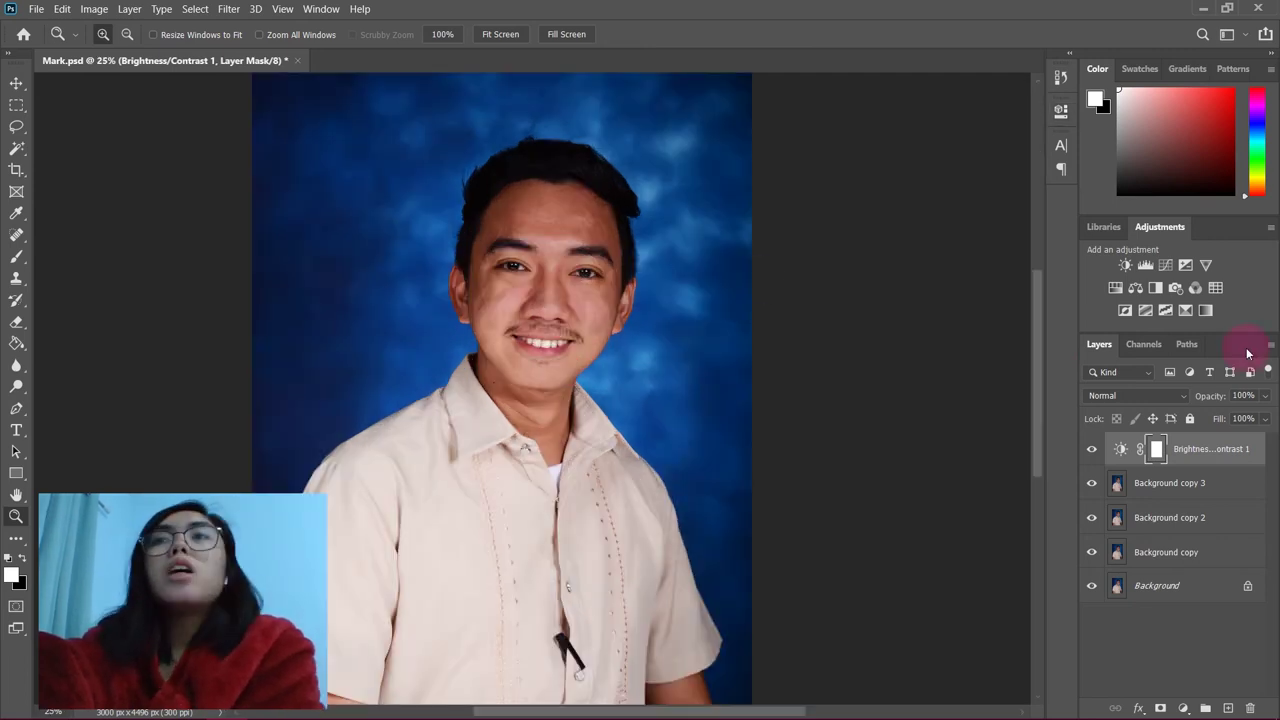
click(1145, 265)
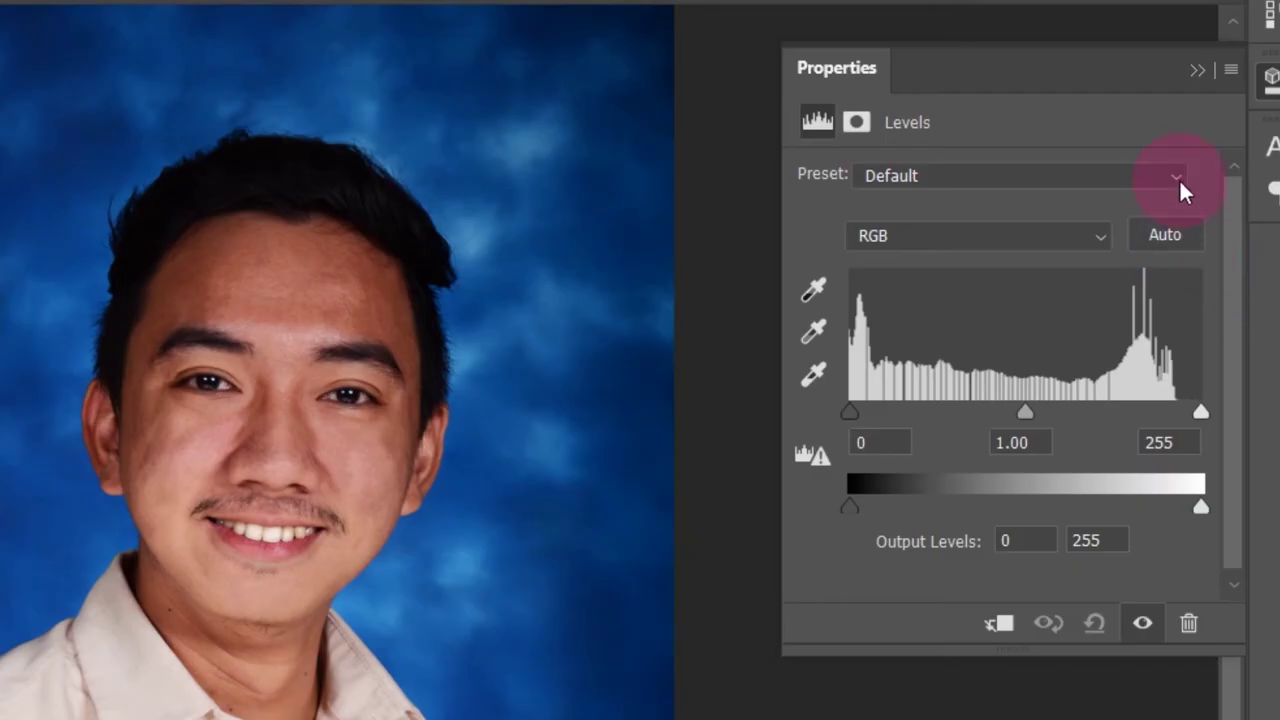
click(1179, 178)
click(1179, 177)
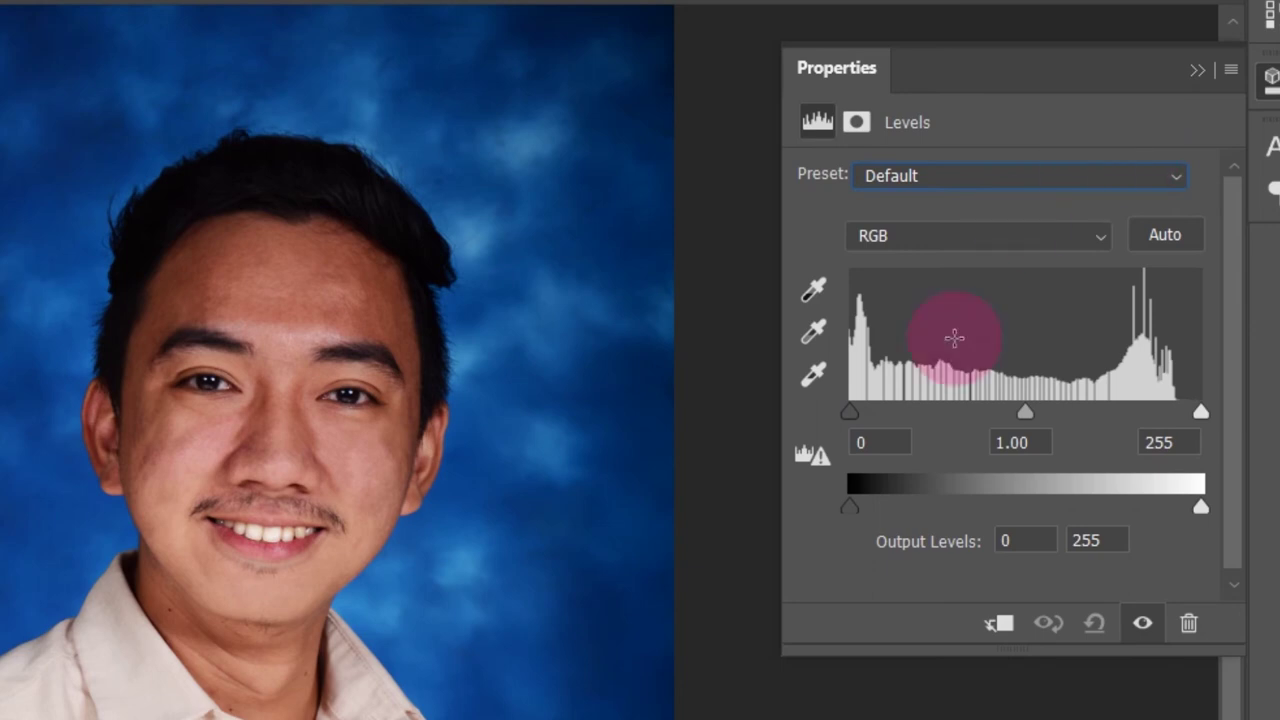
- Try midtone input values of 0.80 and 1.27 on the Levels layer
mouse_move(1024, 410)
mouse_down()
mouse_move(1010, 410)
mouse_move(1046, 412)
mouse_up()
click(849, 413)
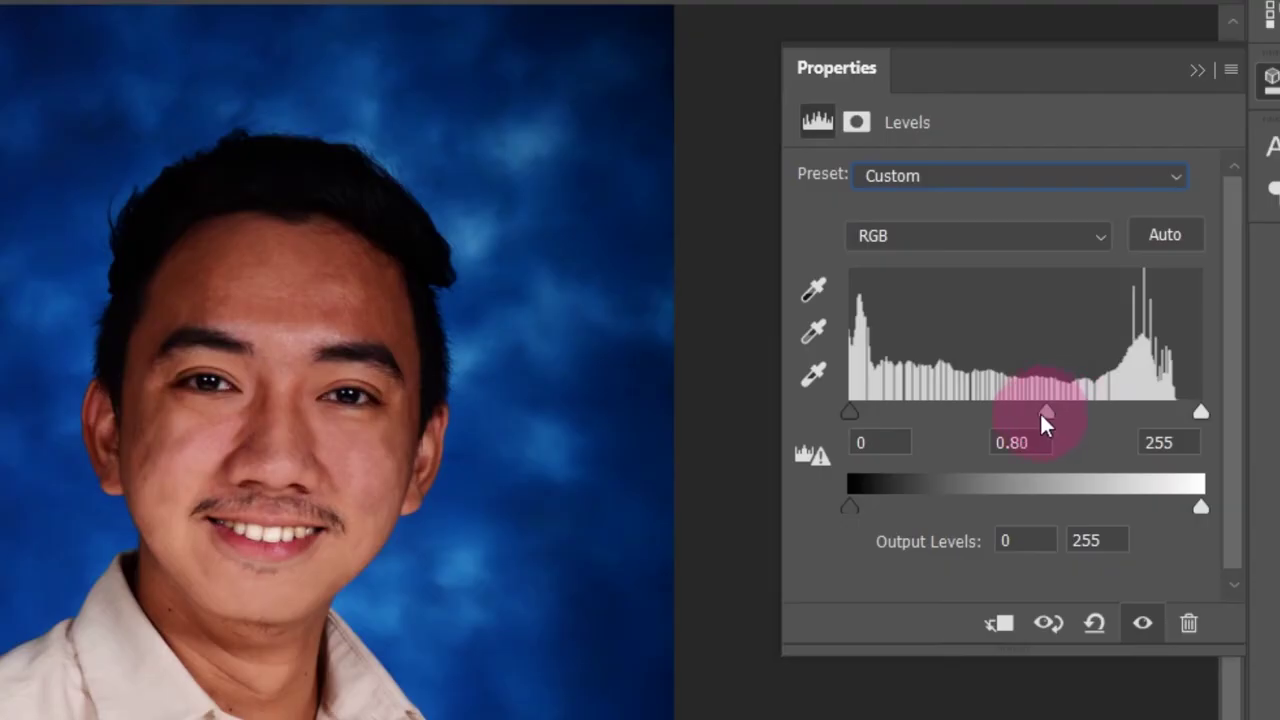
drag(1039, 411, 982, 420)
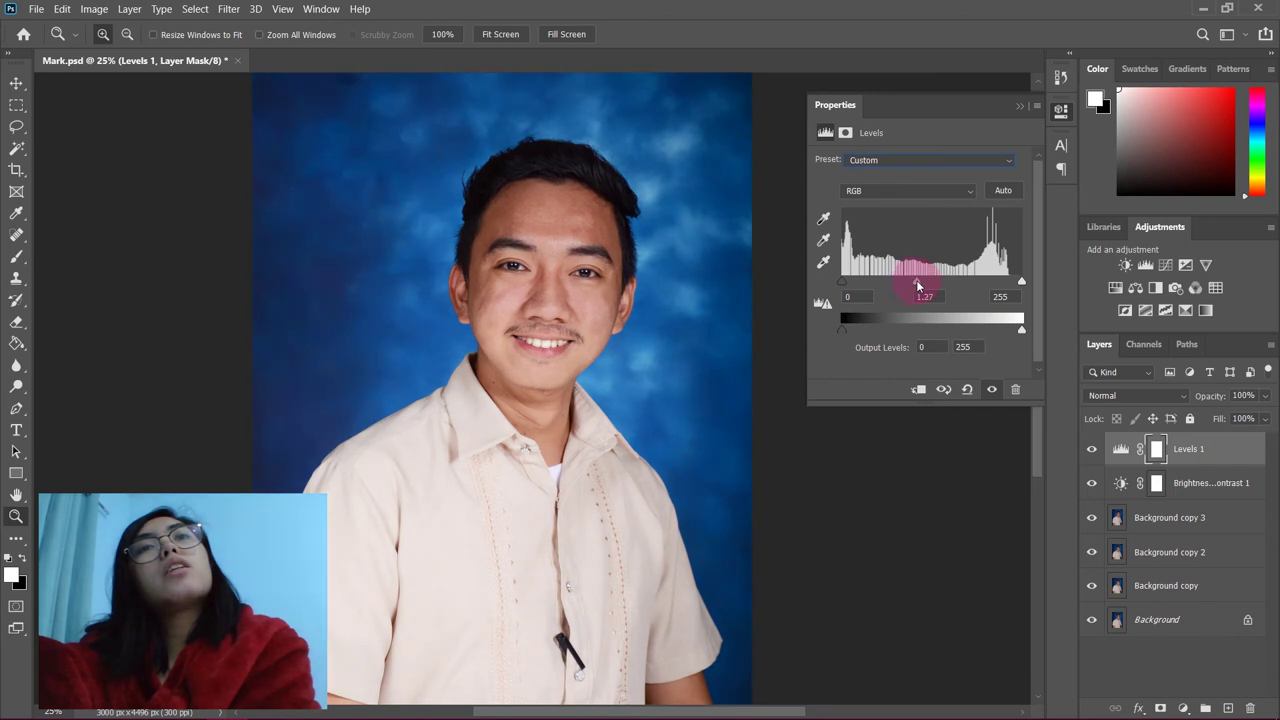
- Try the Darker, Increase Contrast 1, Increase Contrast 2 and Increase Contrast 3 presets on the Levels layer
click(1007, 161)
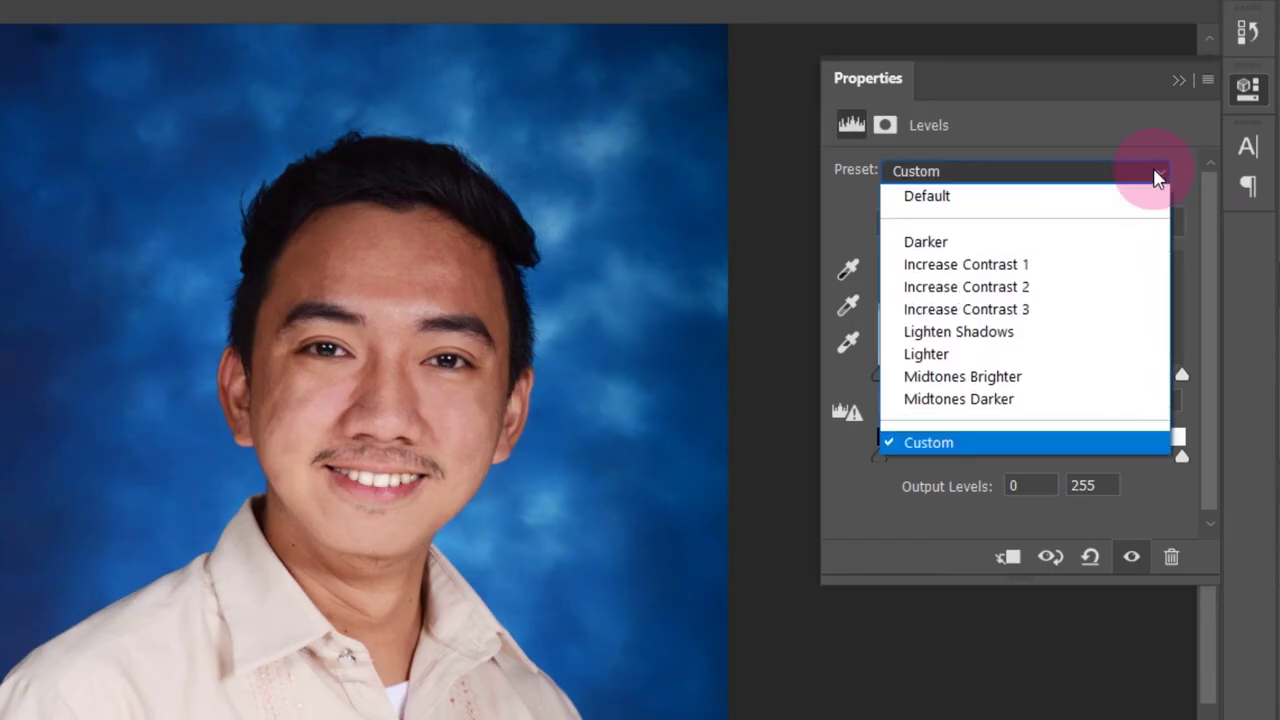
click(1123, 244)
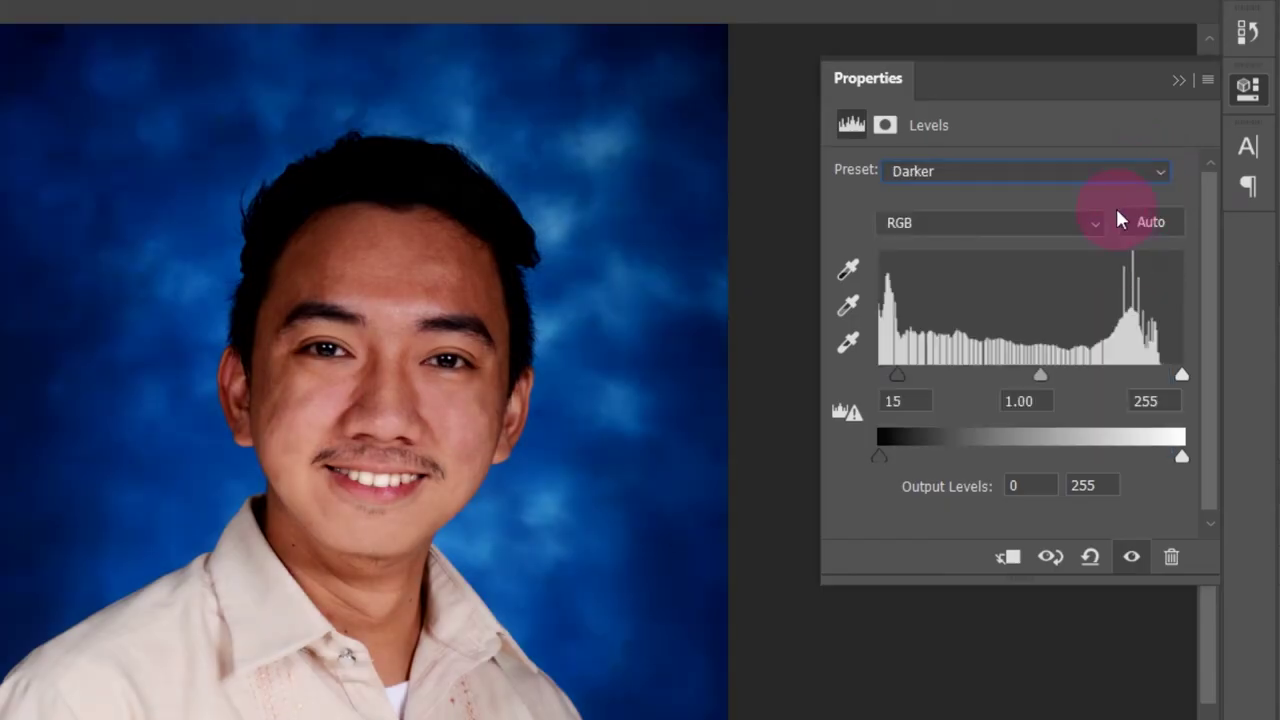
click(1157, 171)
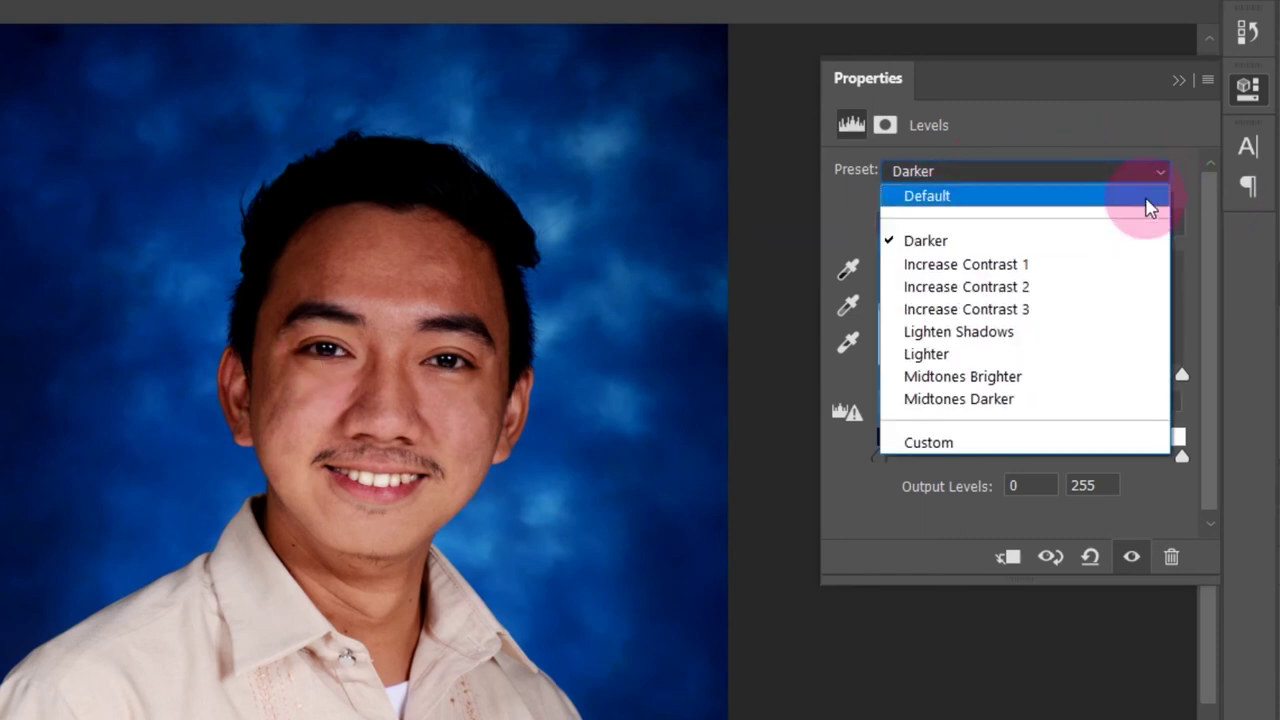
click(1137, 264)
click(1075, 178)
click(1090, 283)
click(1094, 180)
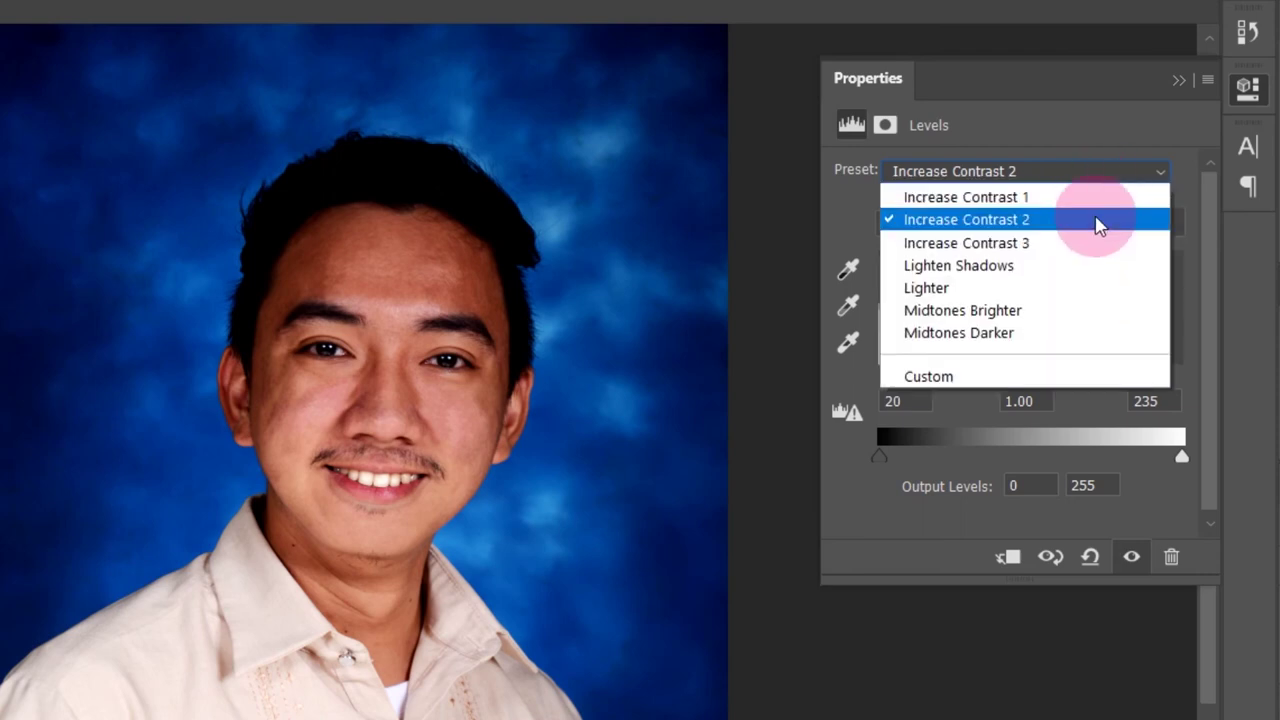
click(1094, 309)
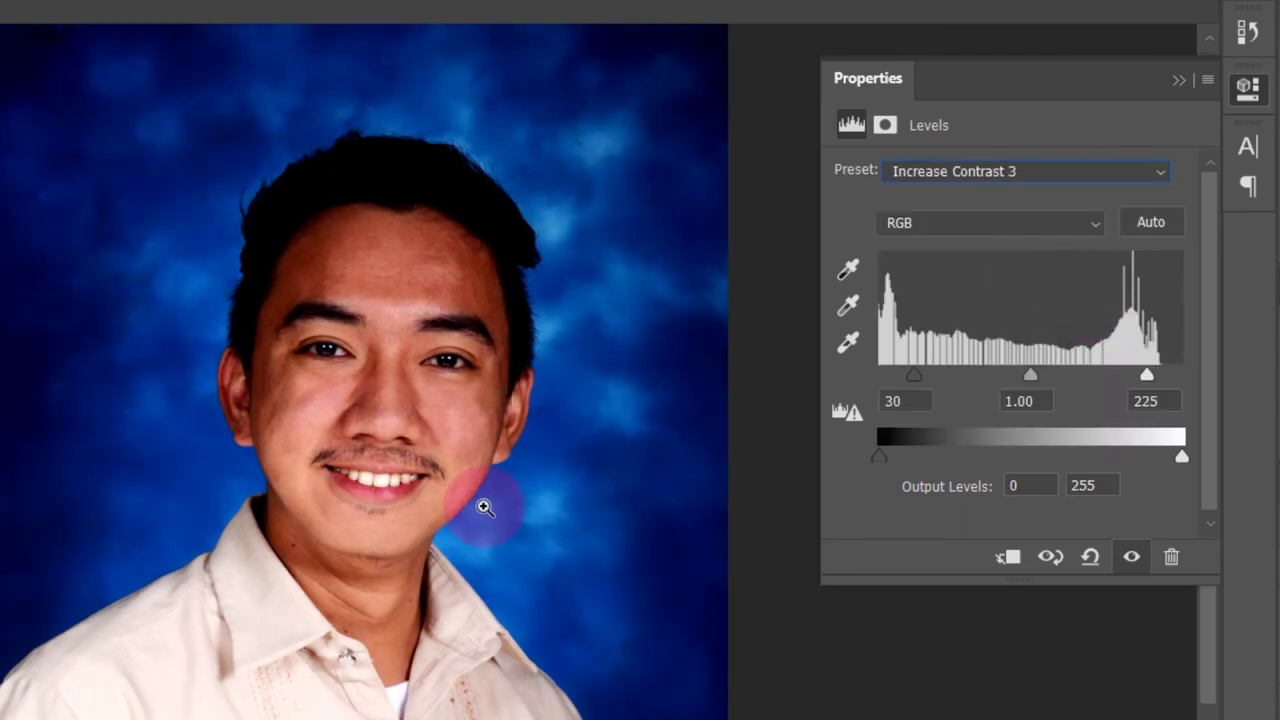
- Try the Lighten Shadows, Lighter and Midtones Brighter presets on the Levels layer
click(1160, 180)
click(1051, 331)
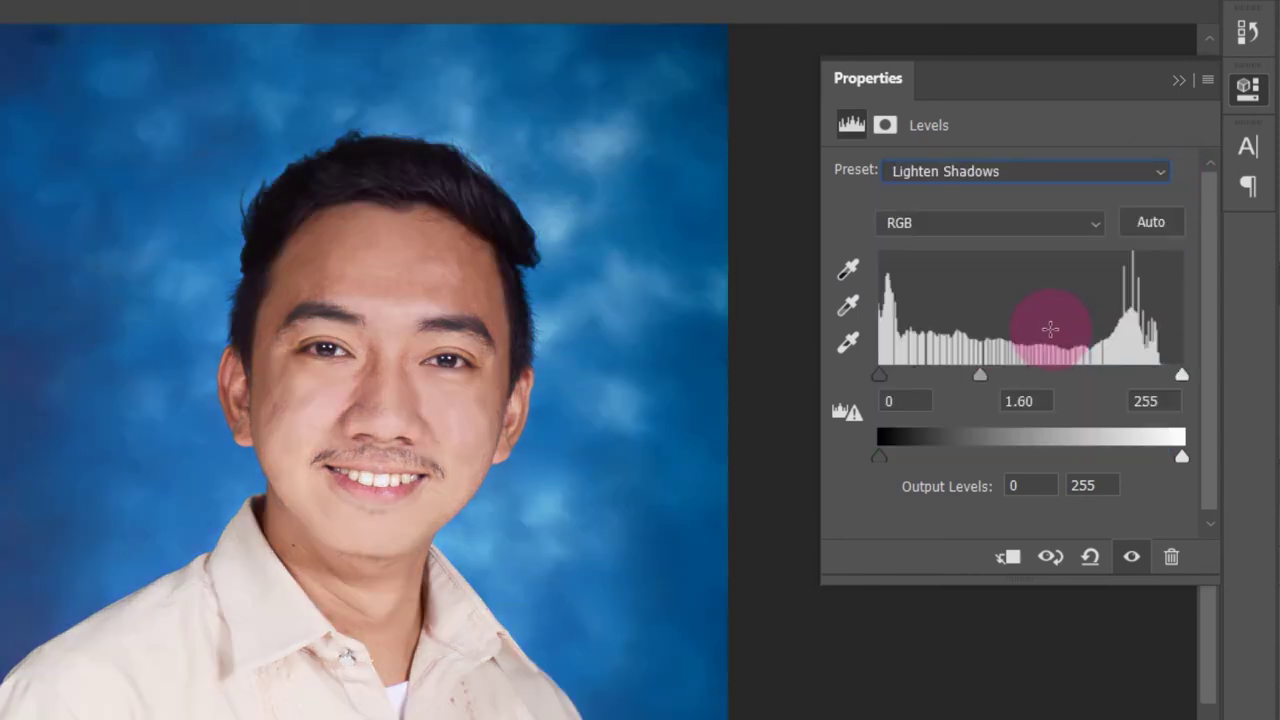
click(1128, 174)
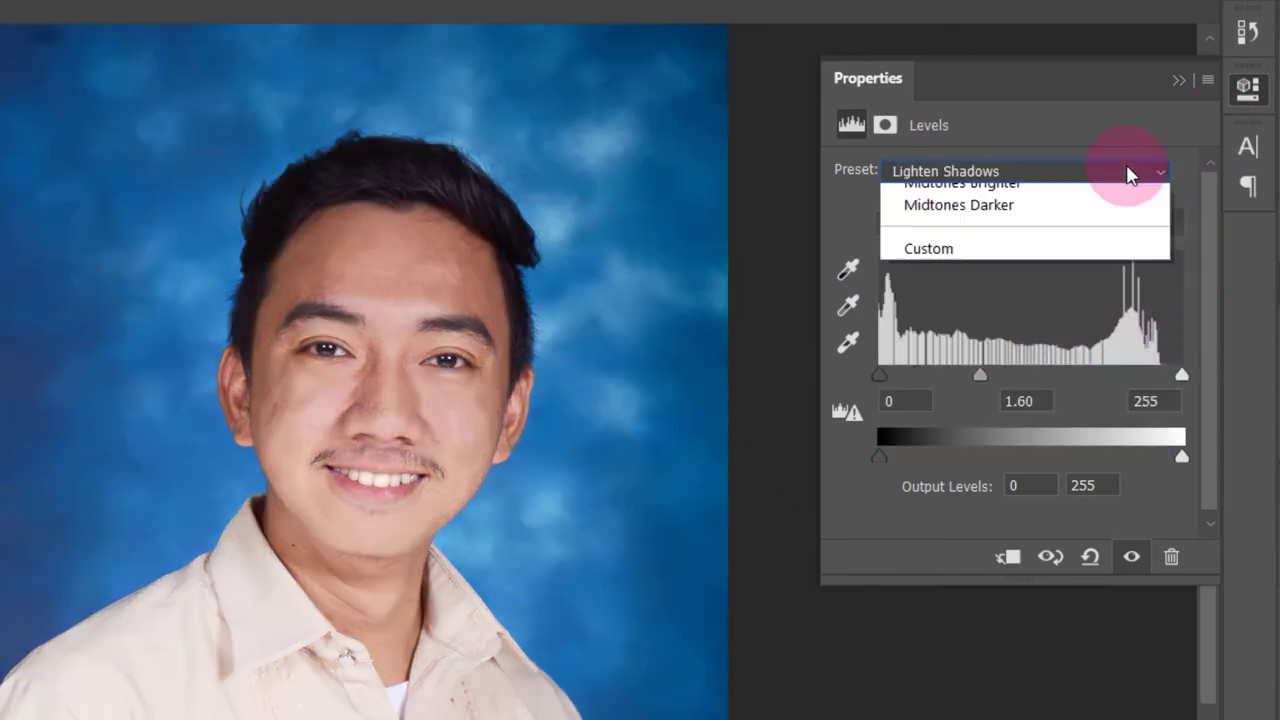
click(1077, 356)
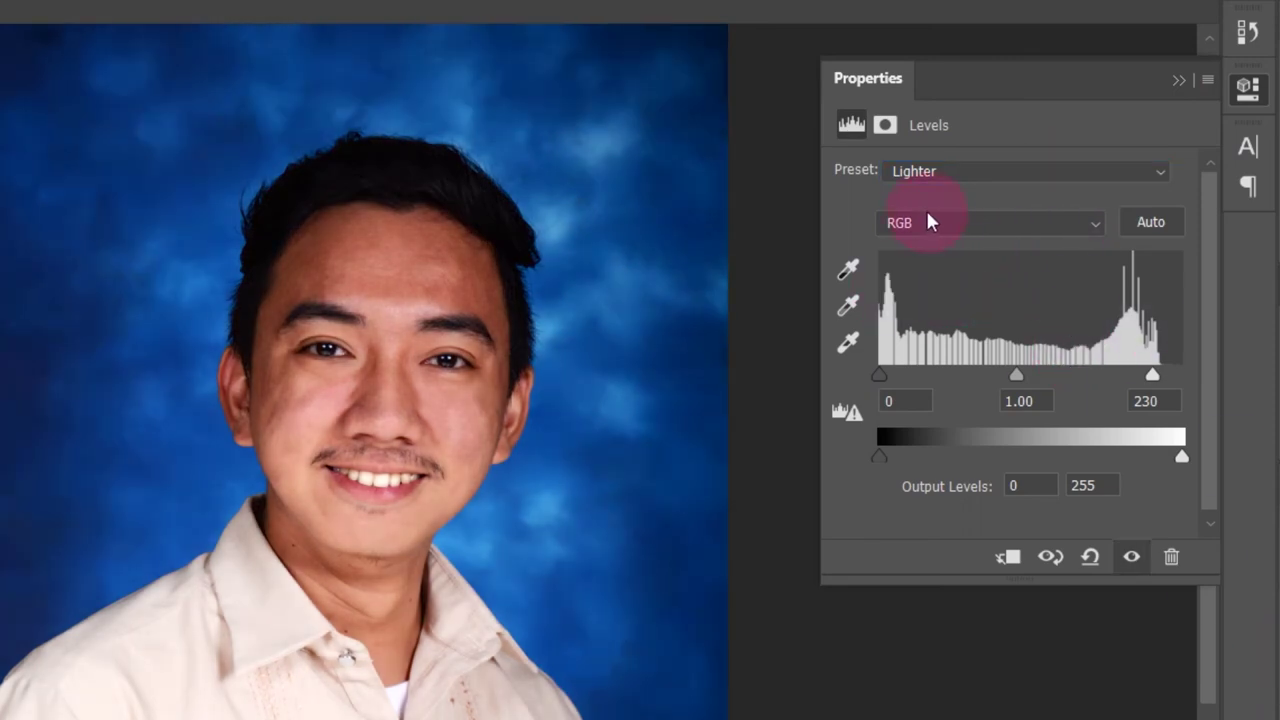
click(965, 172)
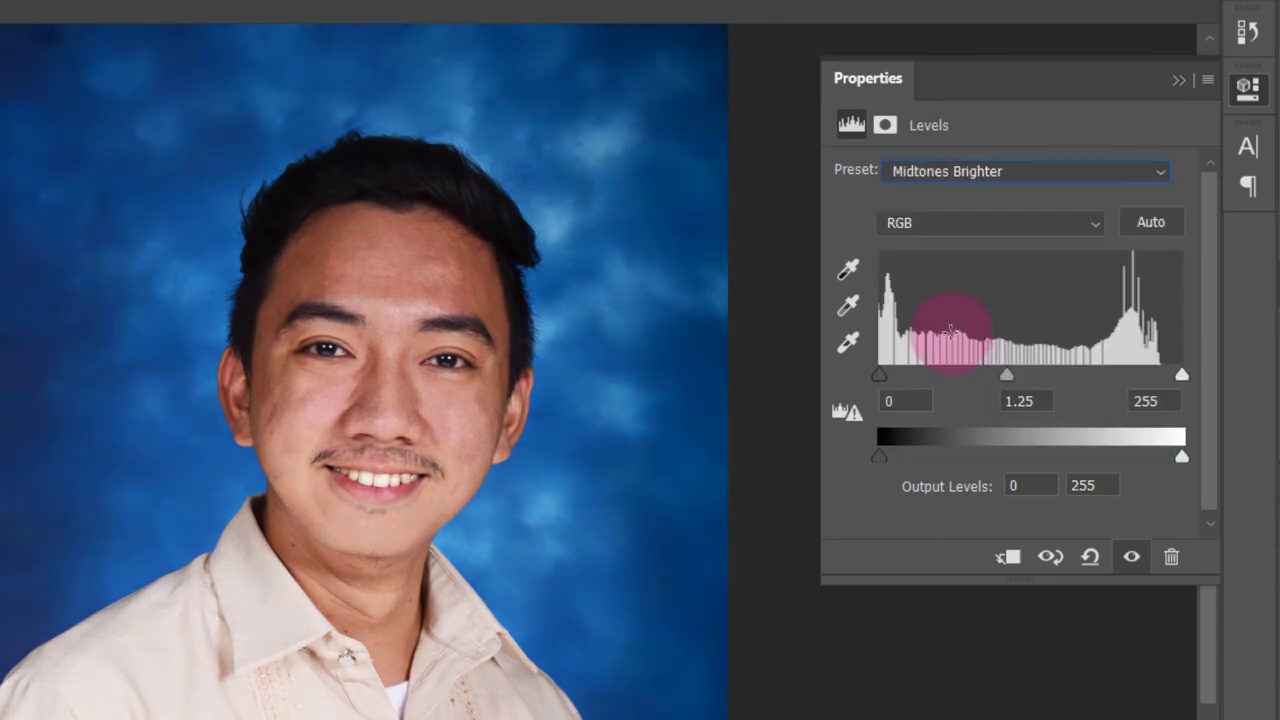
- Try the Midtones Darker preset on the Levels layer and settle on the Lighter preset
click(1000, 171)
click(1014, 400)
click(1014, 172)
click(925, 268)
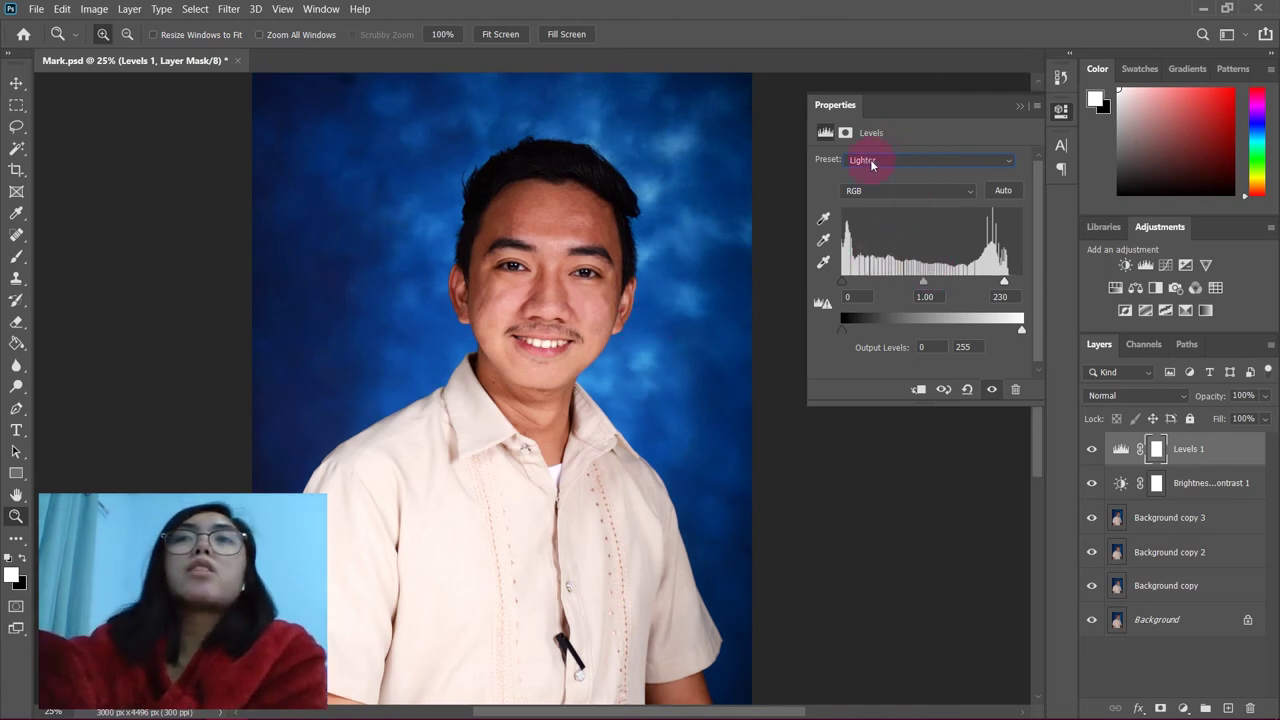
- Add a Curves adjustment layer above the Levels layer and try bending its RGB curve with four intermediate points
click(1165, 268)
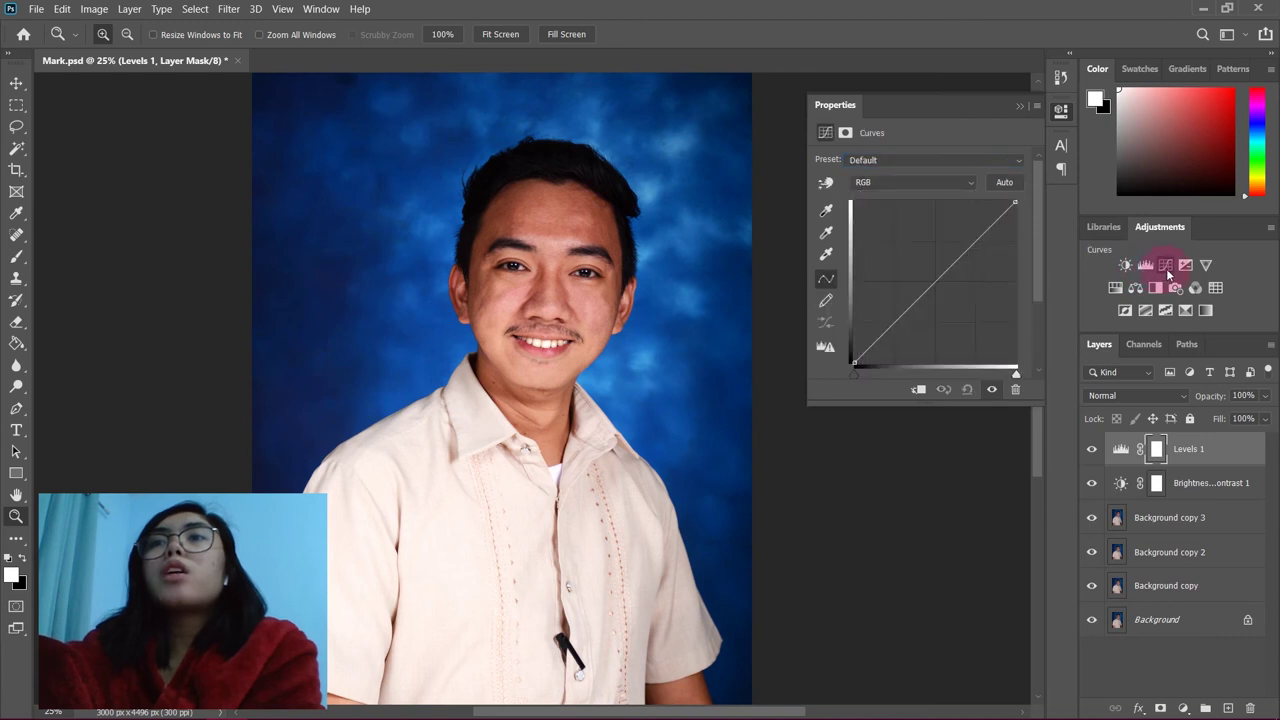
drag(908, 308, 883, 312)
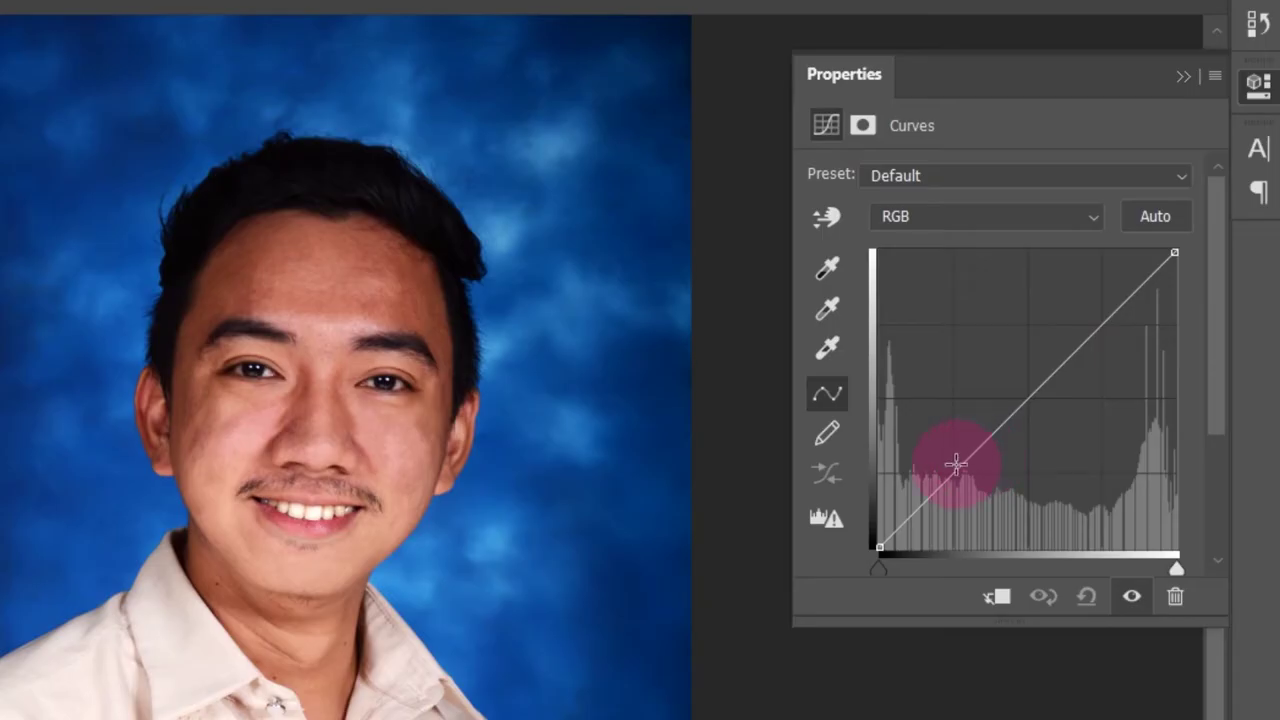
drag(1025, 348, 1014, 378)
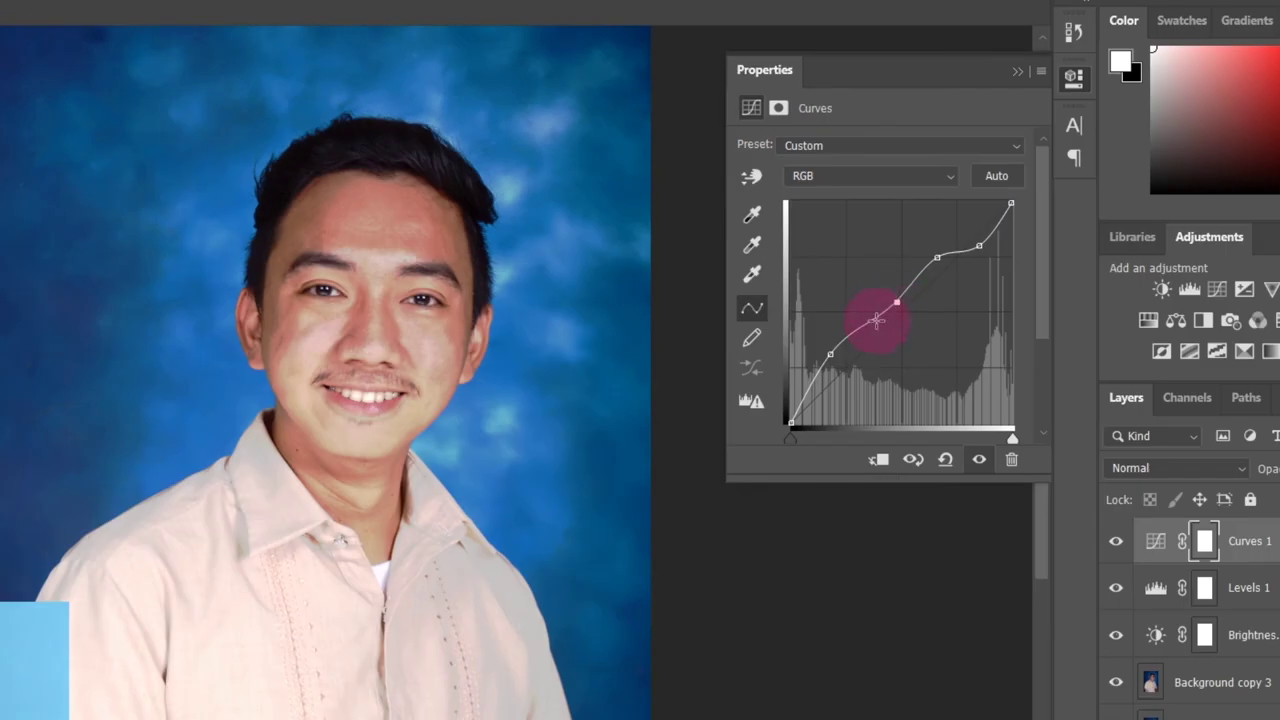
drag(831, 362, 859, 385)
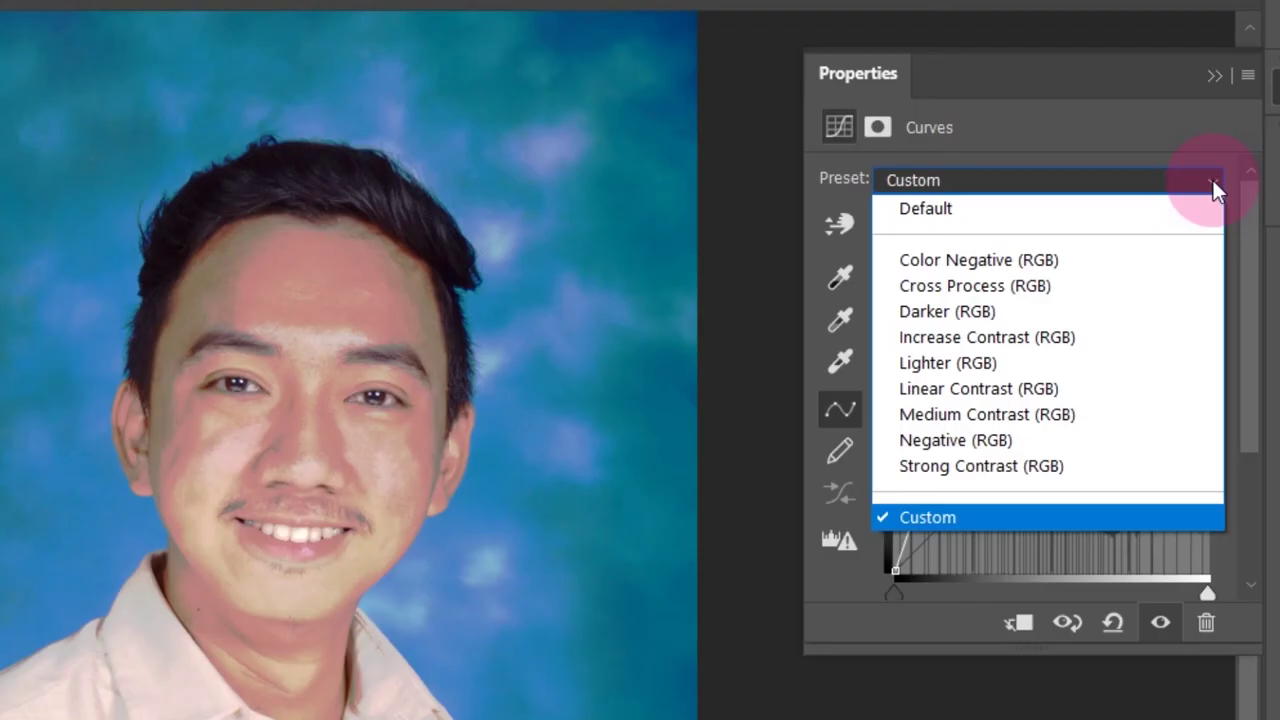
- Try the Color Negative (RGB), Cross Process (RGB) and Darker (RGB) presets on the Curves layer
click(1213, 180)
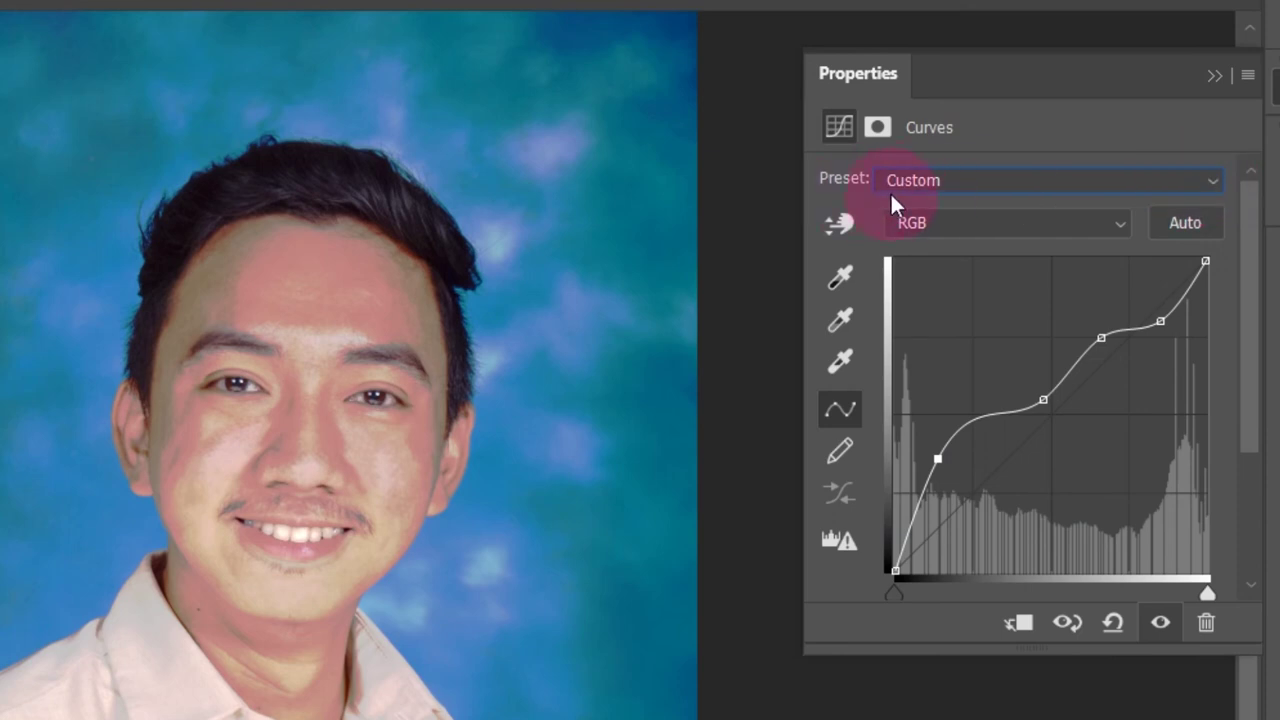
click(973, 181)
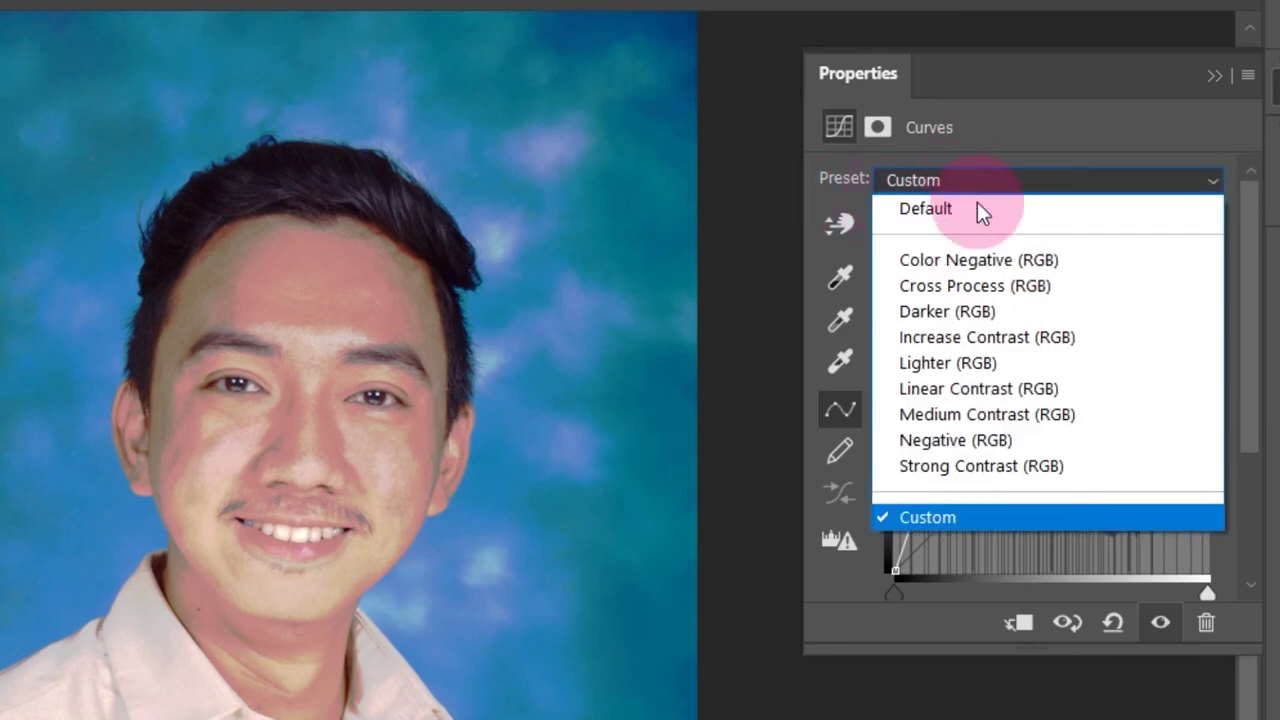
click(991, 258)
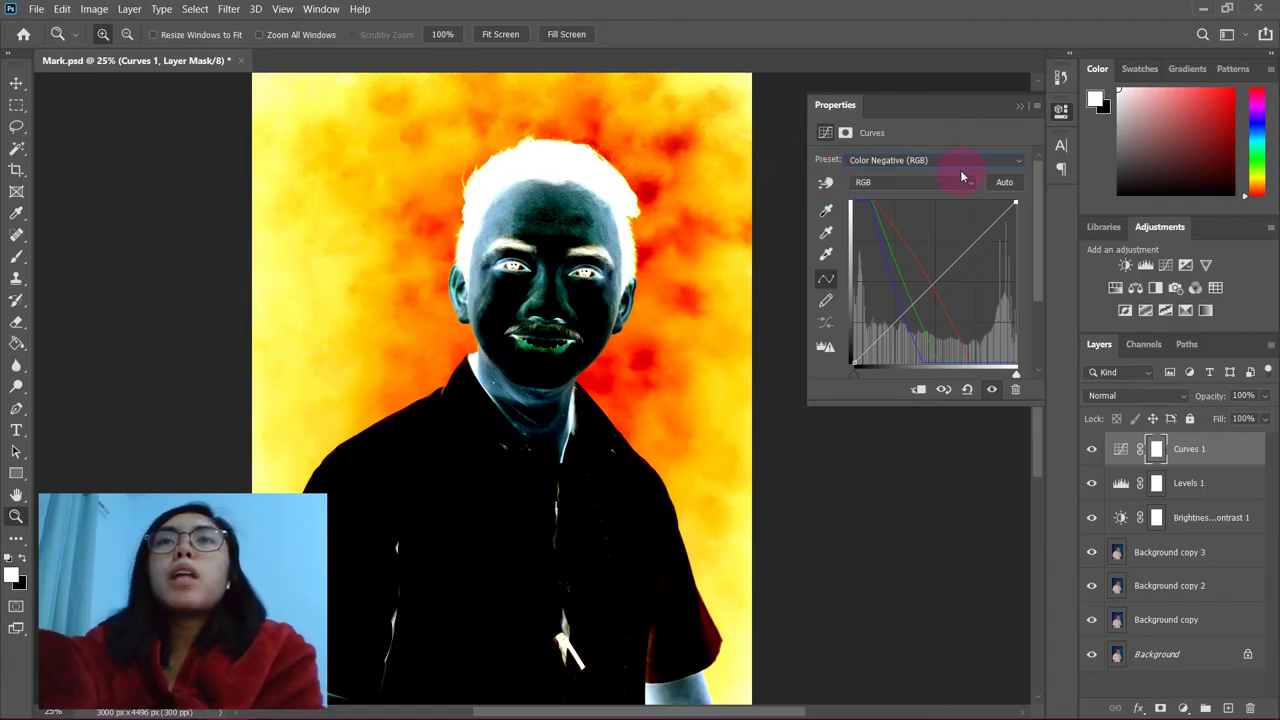
click(1100, 182)
click(953, 214)
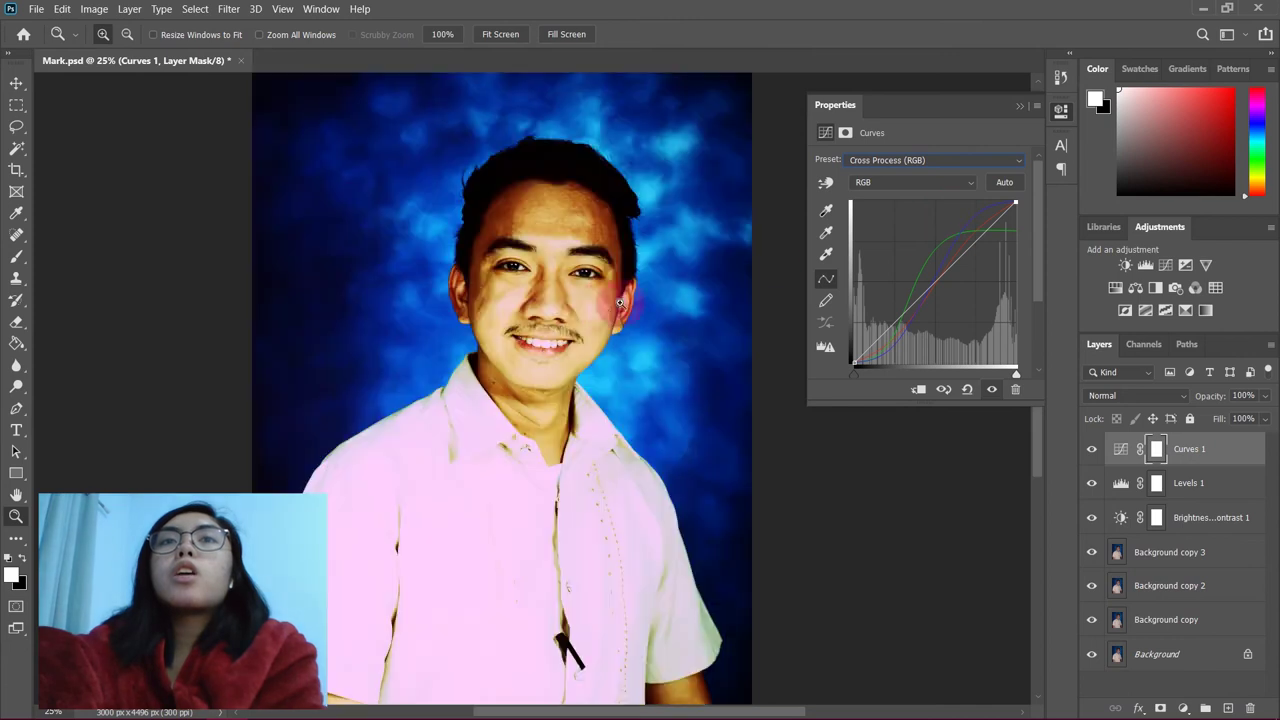
click(991, 163)
click(991, 226)
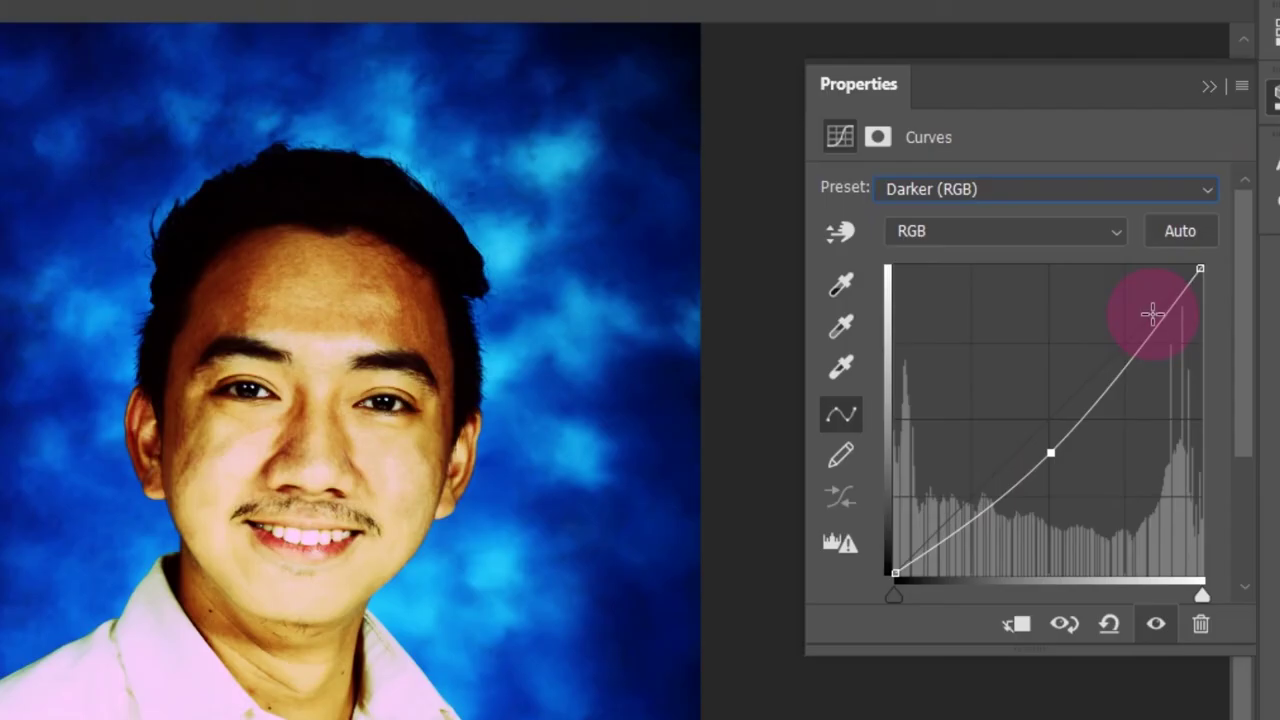
- Try the Increase Contrast (RGB), Lighter (RGB) and Linear Contrast (RGB) presets on the Curves layer, checking the face with the last one
click(1035, 196)
click(1026, 340)
click(1041, 189)
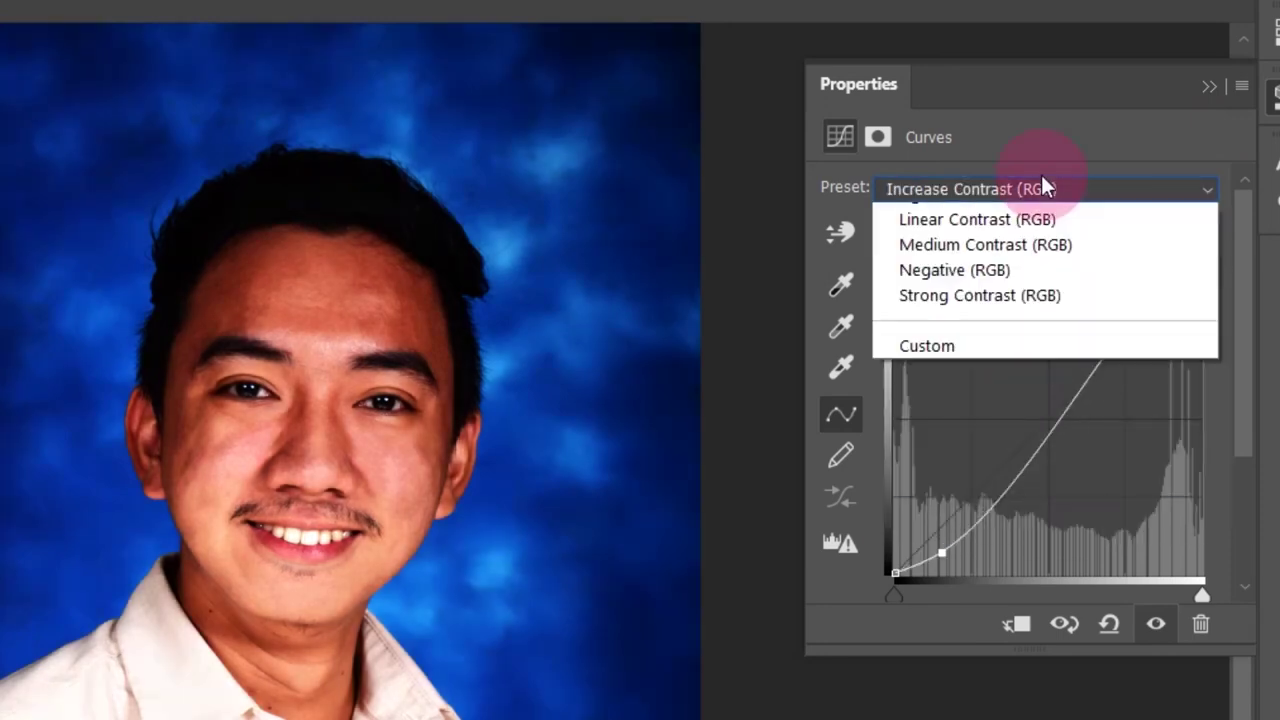
click(1000, 366)
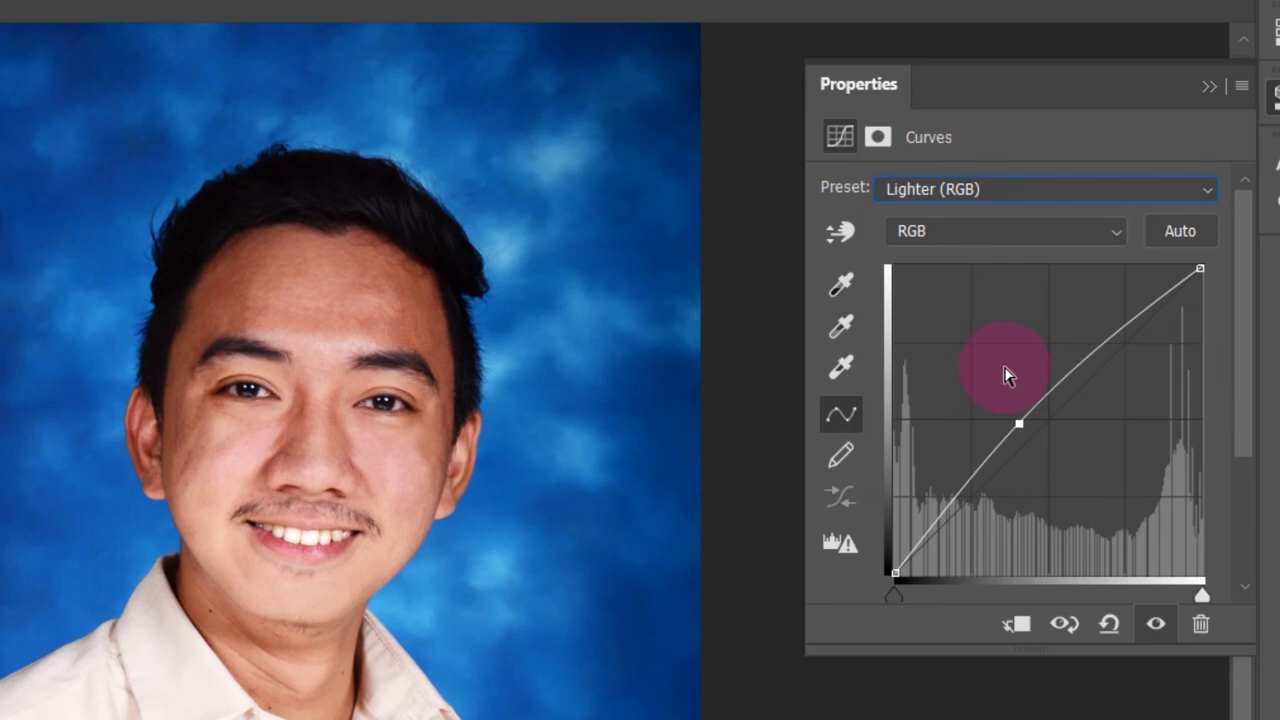
click(1088, 190)
click(1067, 394)
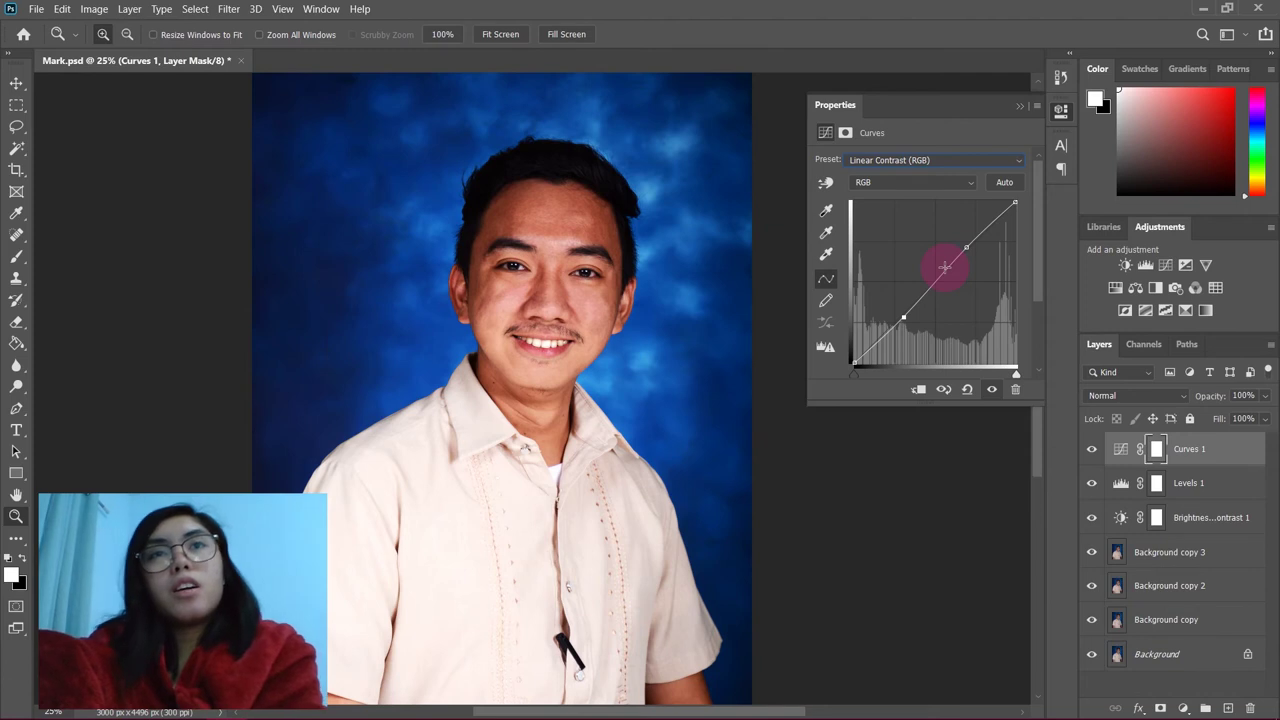
click(354, 444)
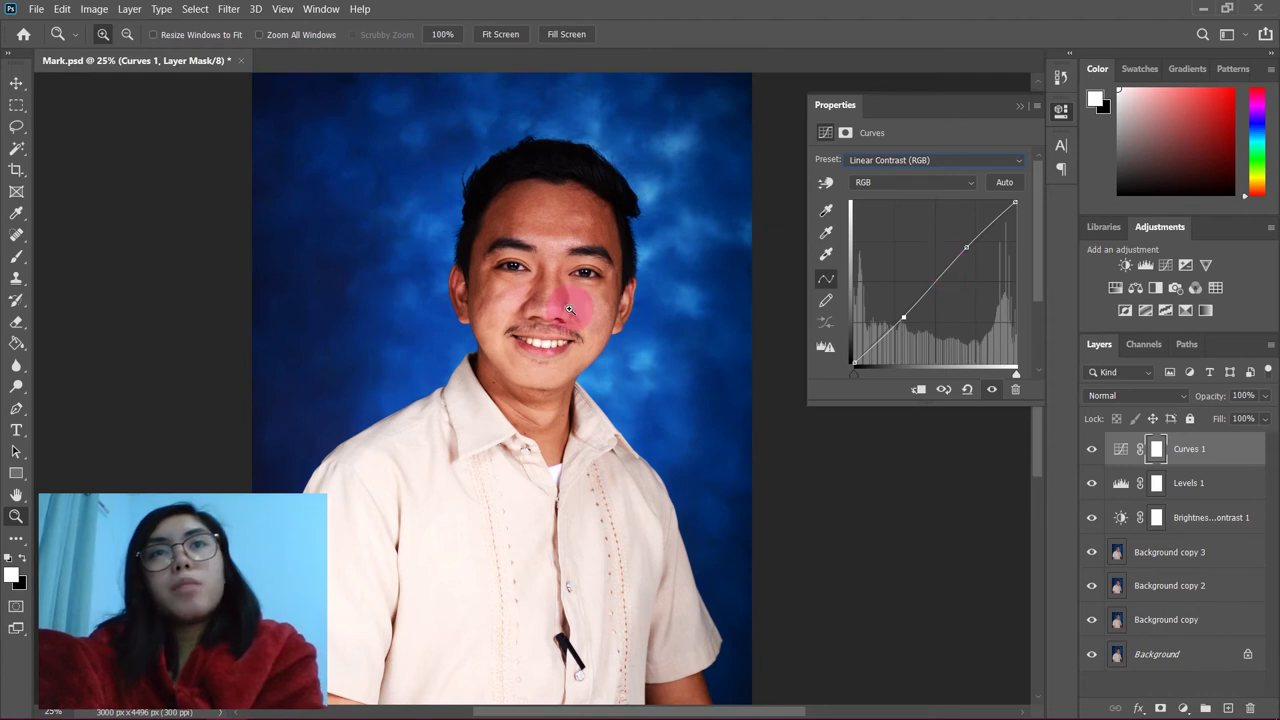
right_click(584, 277)
click(612, 366)
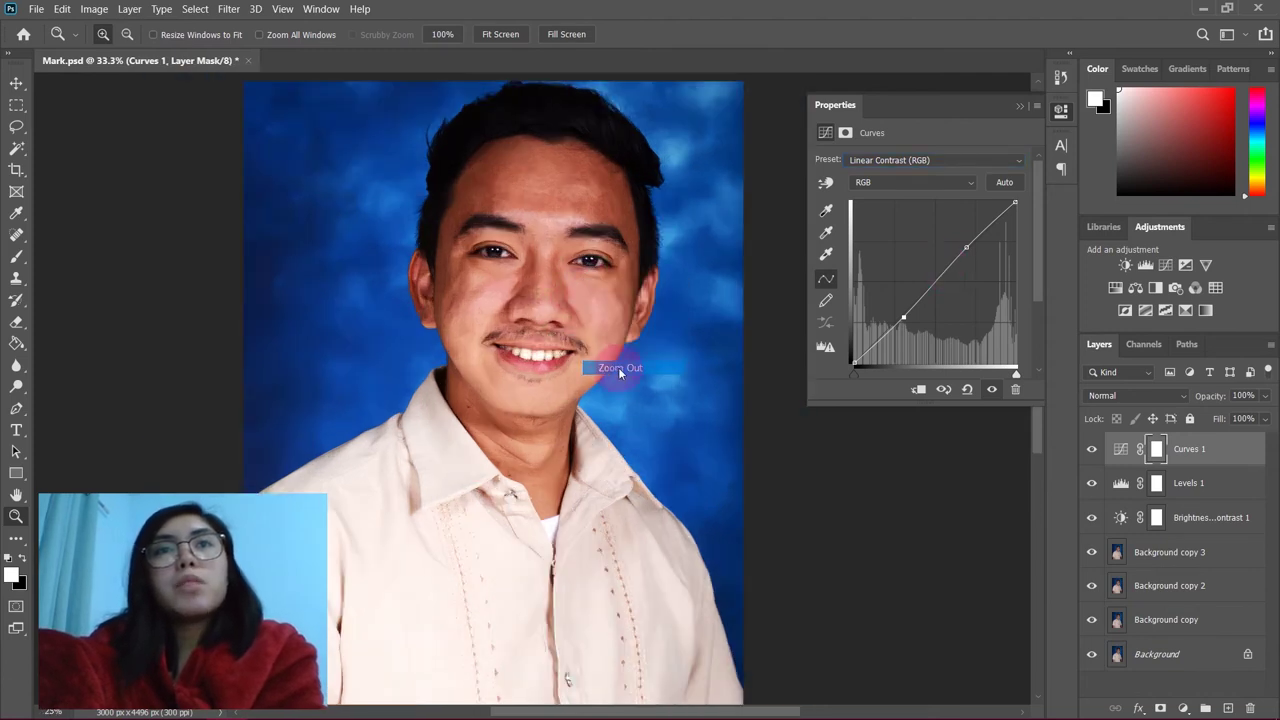
- Try the Medium Contrast (RGB), Negative (RGB) and Strong Contrast (RGB) presets on the Curves layer
click(951, 160)
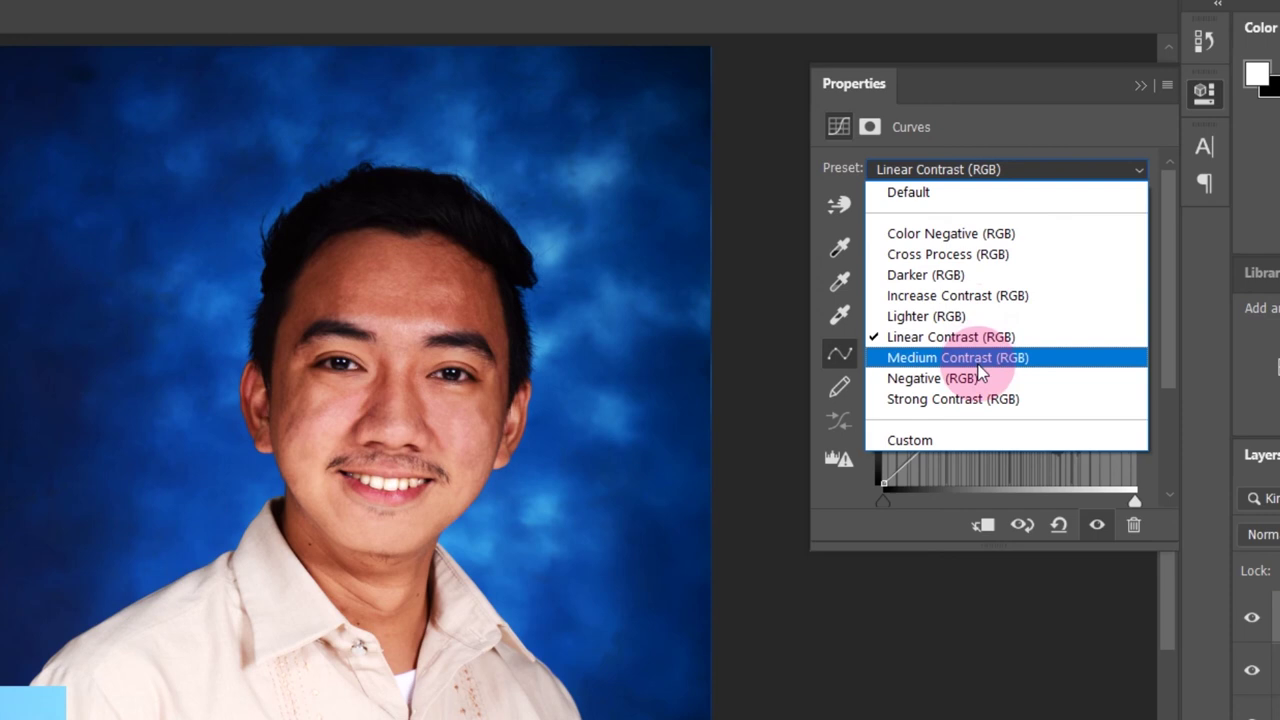
click(914, 285)
click(993, 170)
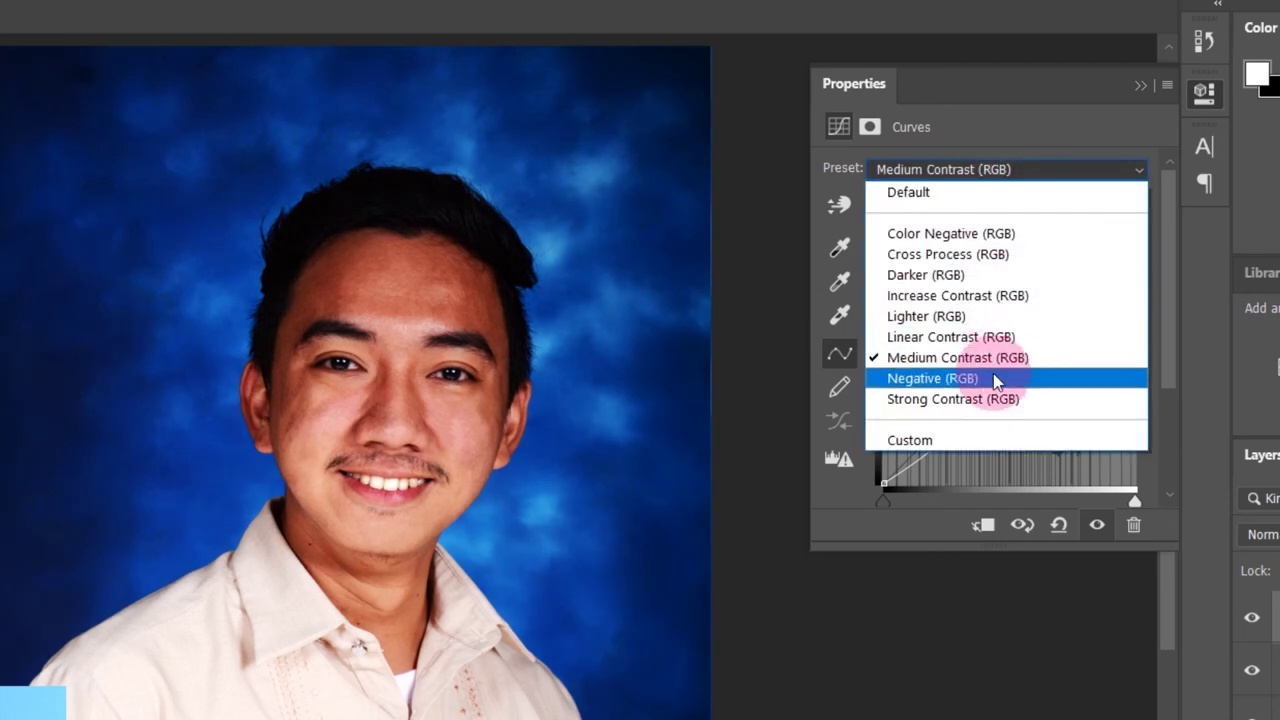
click(992, 374)
click(1005, 170)
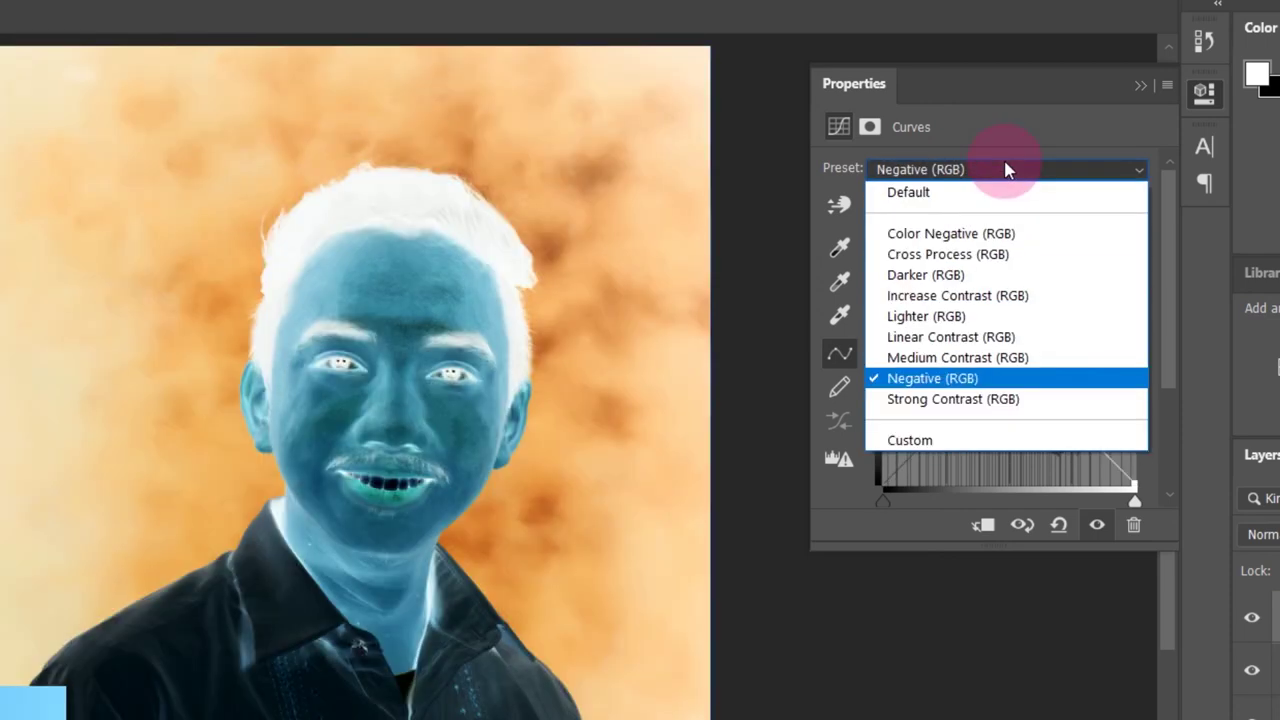
click(980, 400)
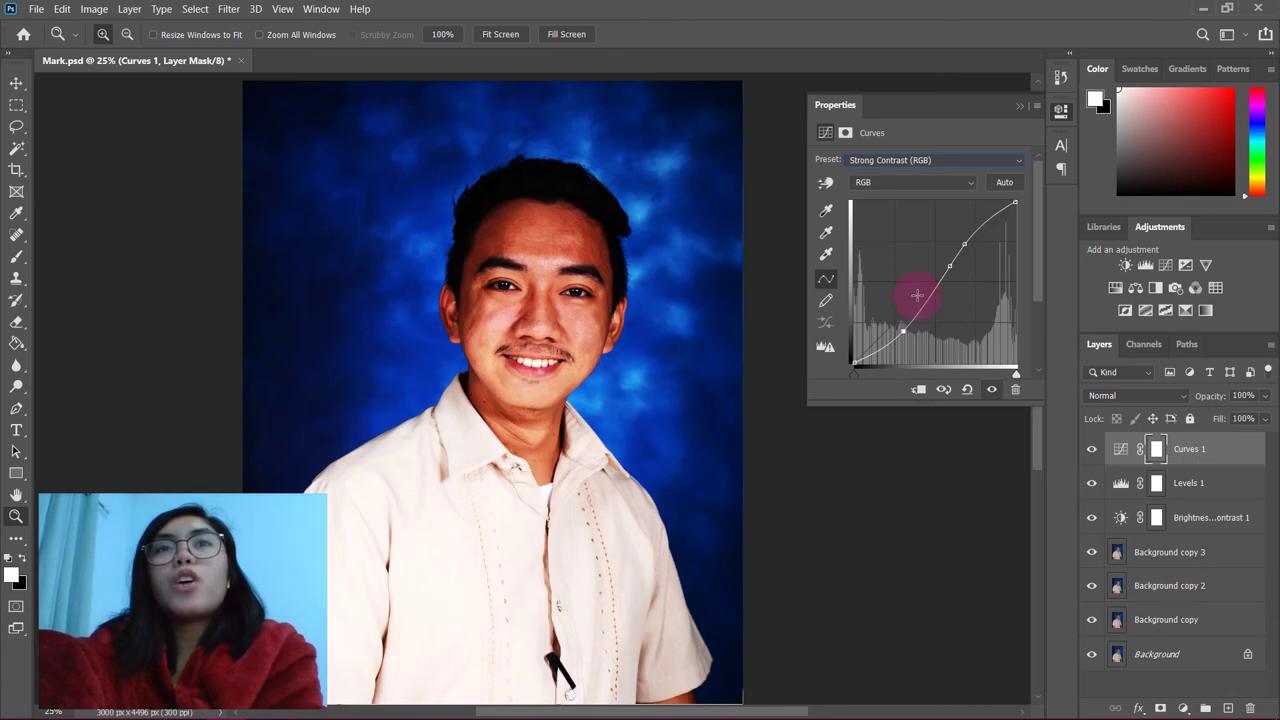
- Try the Lighter (RGB) preset on the Curves layer again and return the layer to the Default preset
click(947, 161)
click(922, 263)
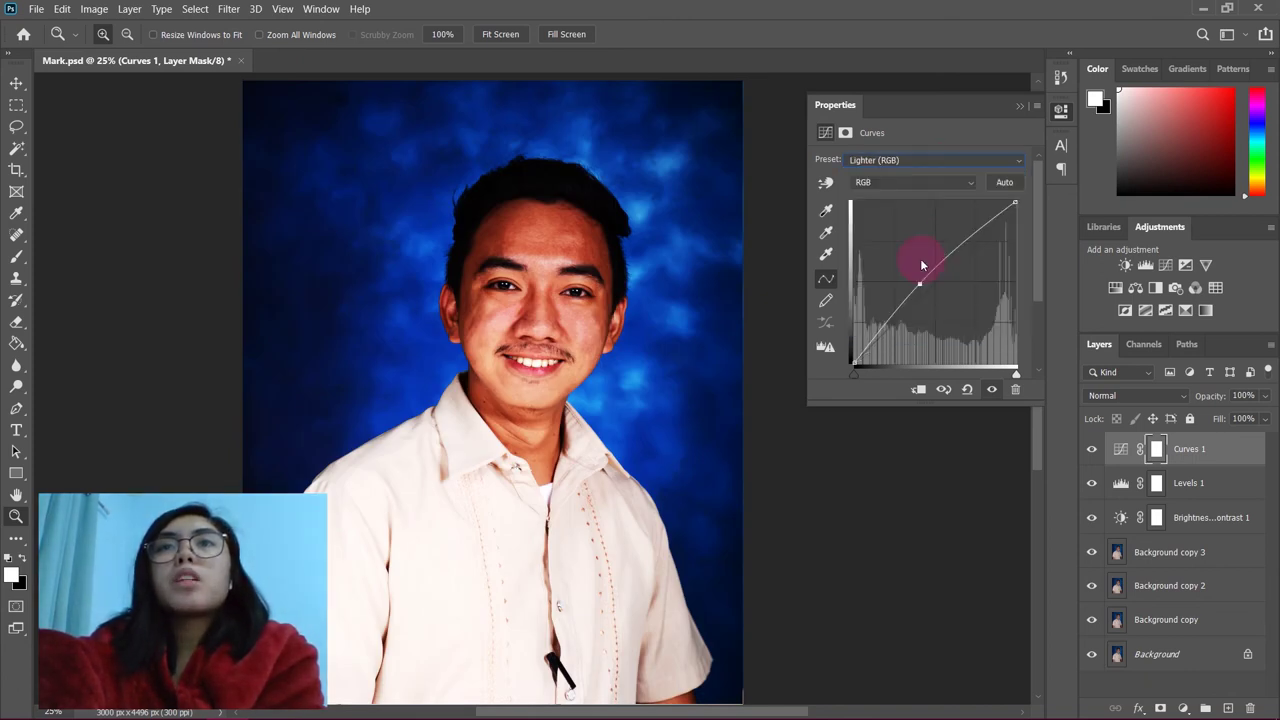
click(966, 163)
click(966, 175)
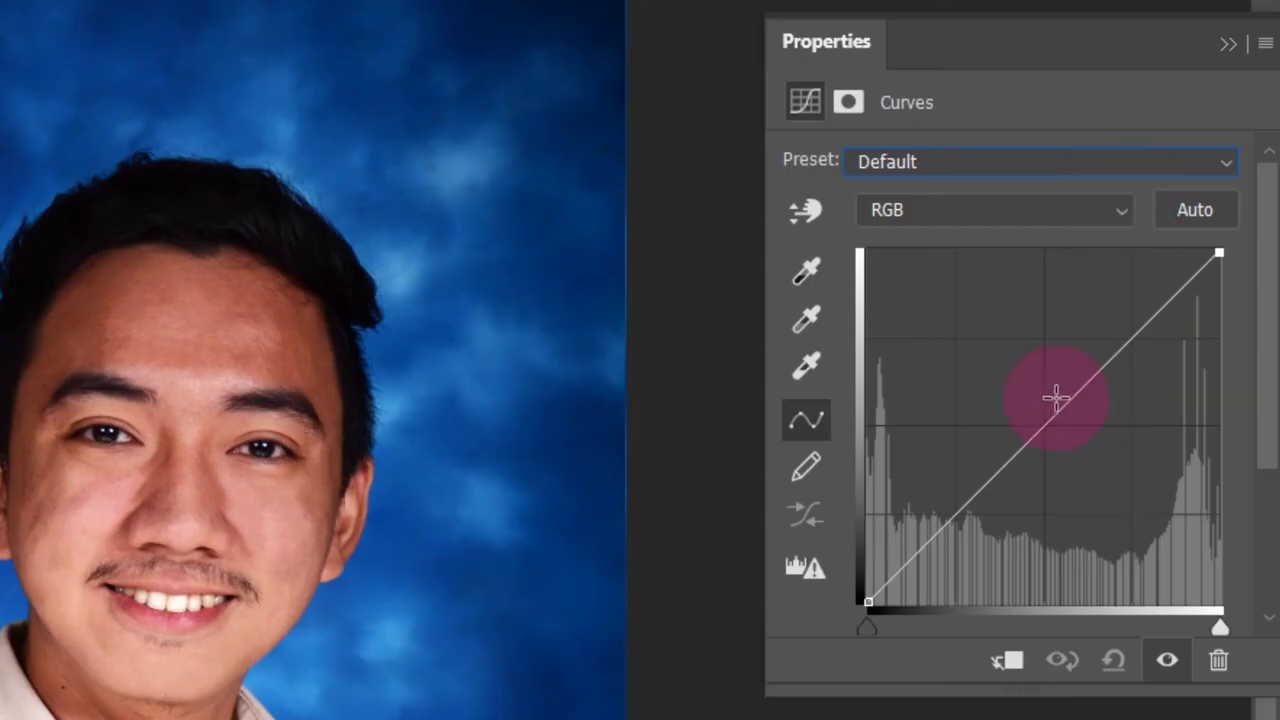
- Lift the Curves line slightly in the brighter tones and add a Hue/Saturation adjustment layer above it
drag(1134, 342, 1121, 337)
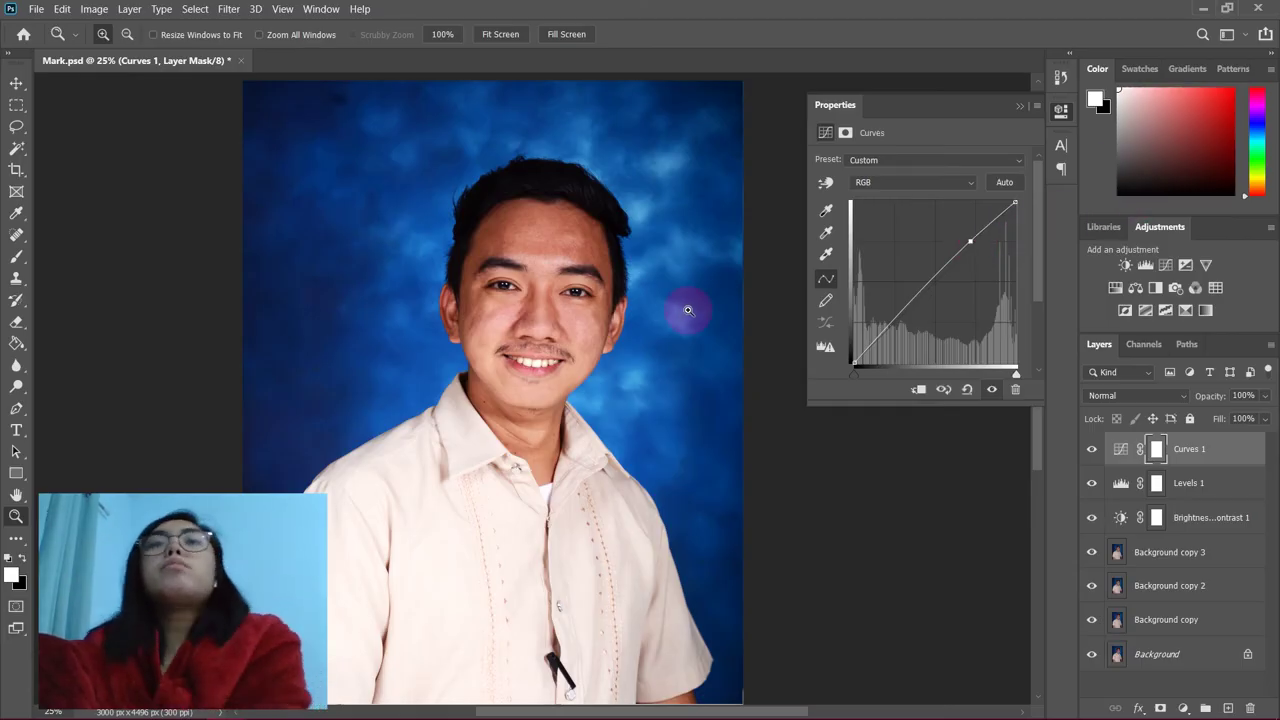
click(1115, 287)
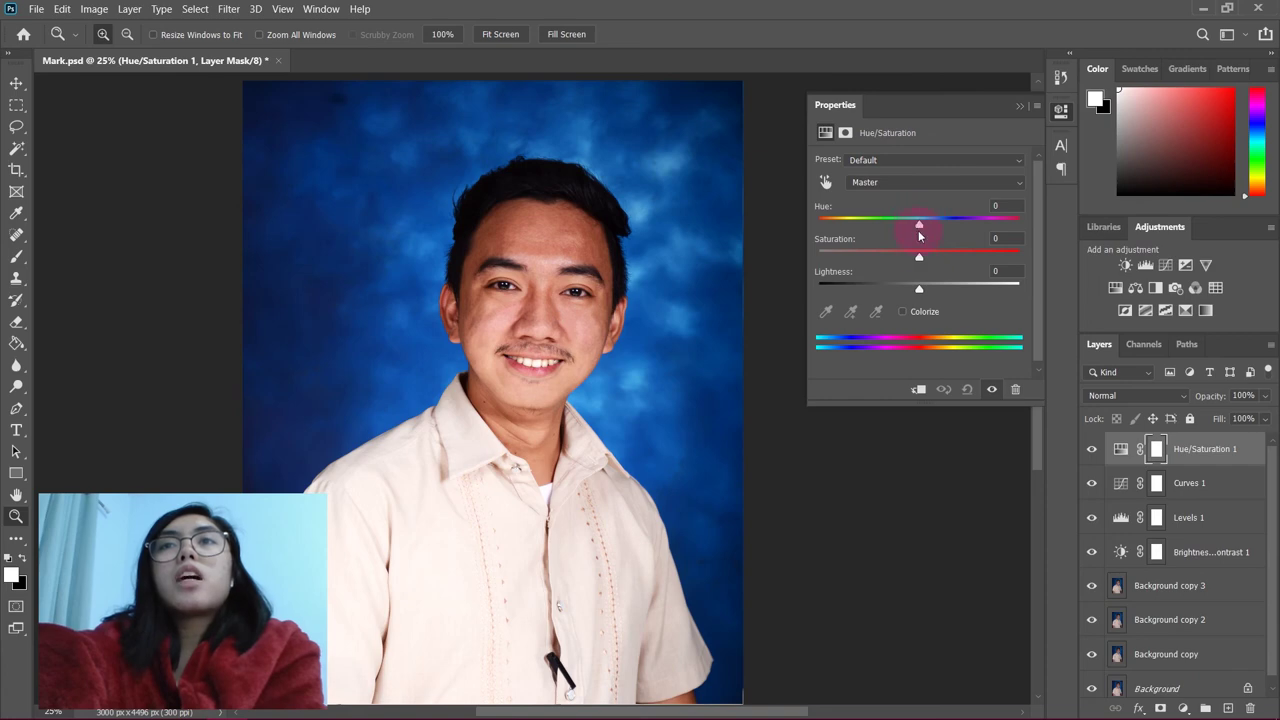
- Try a saturation of +17 and hue shifts of -137 and -86 on the Hue/Saturation layer
click(919, 257)
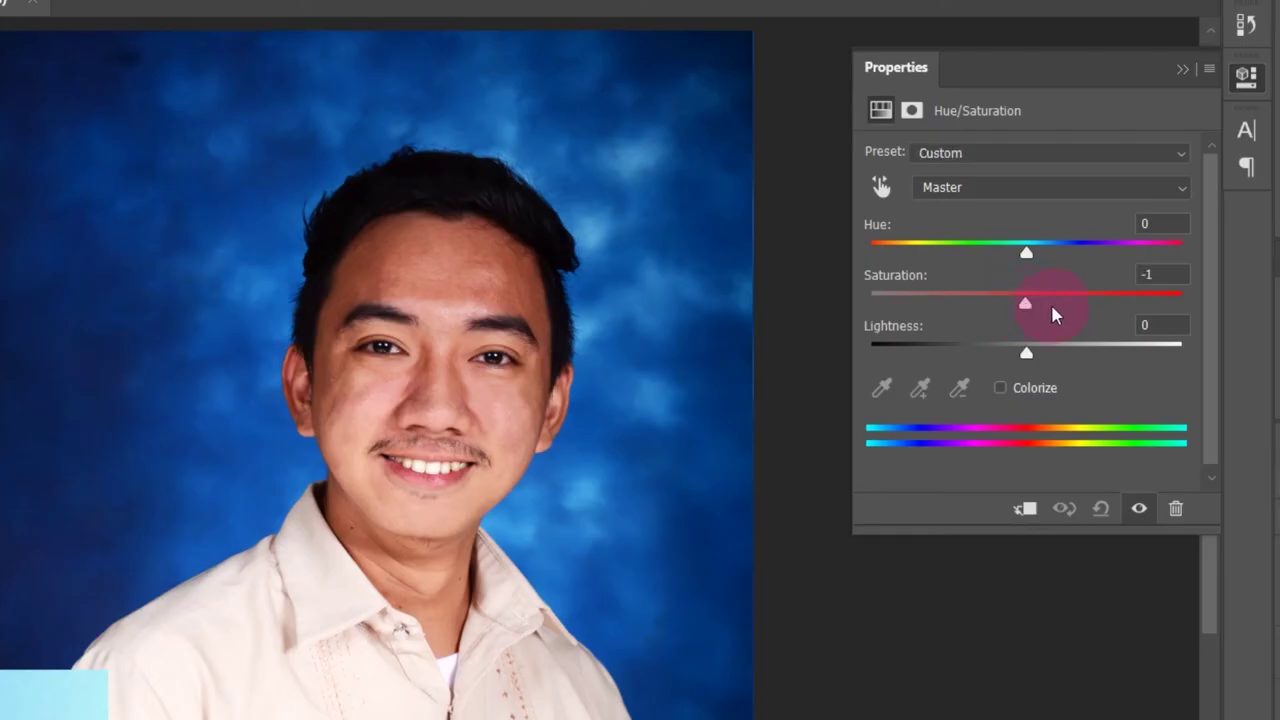
drag(1052, 308, 1194, 306)
mouse_move(1007, 318)
mouse_down()
mouse_move(818, 316)
mouse_move(1009, 319)
mouse_up()
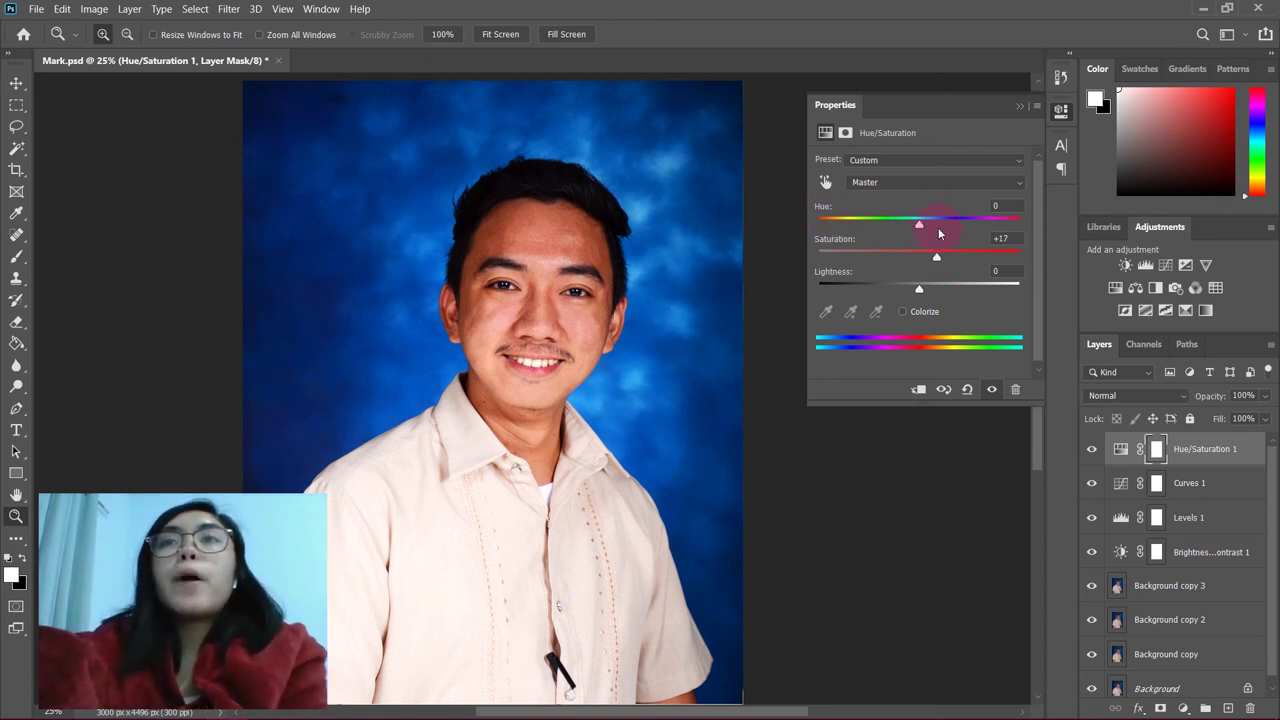
drag(916, 223, 835, 229)
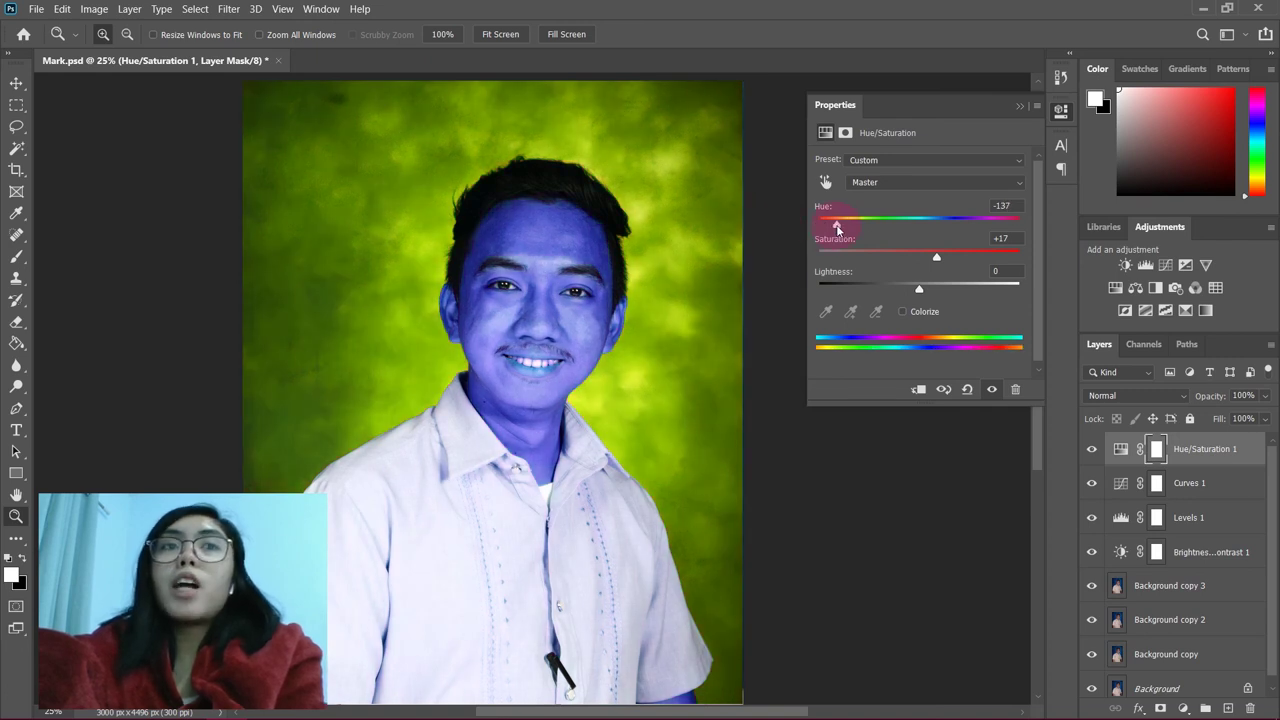
drag(837, 227, 857, 227)
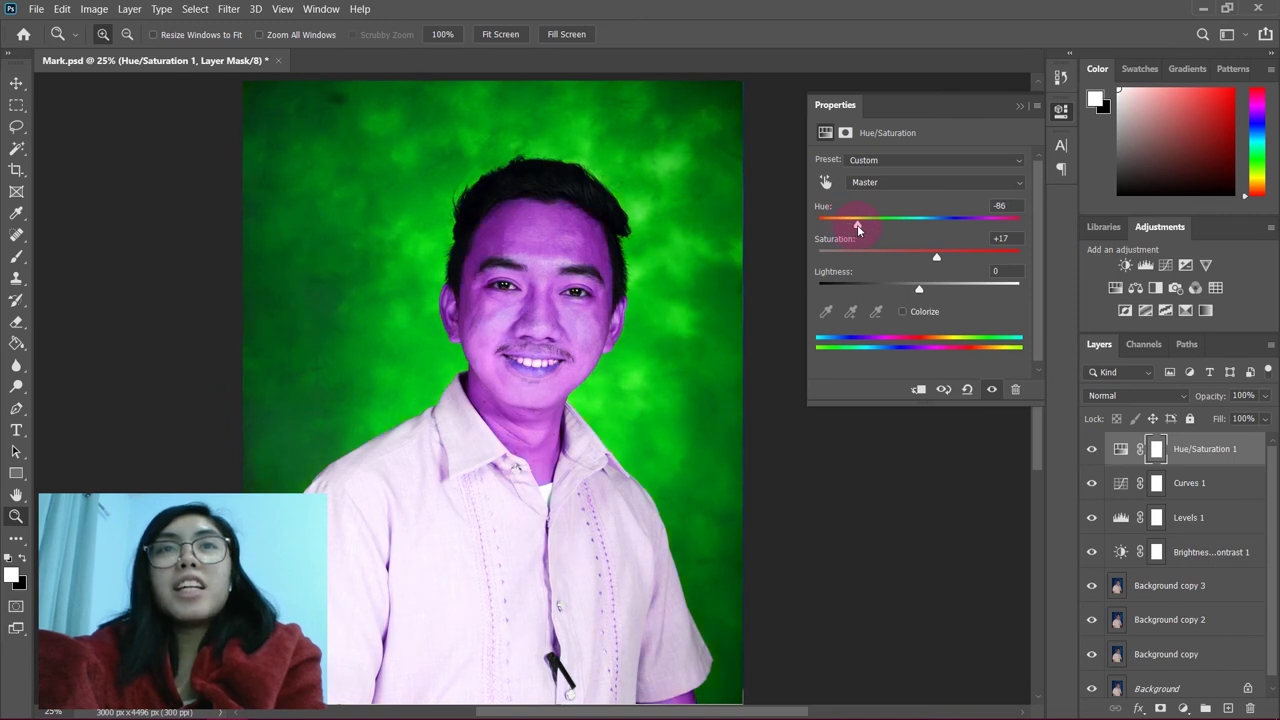
drag(856, 225, 922, 226)
- Try the Increase Saturation, Old Style, Sepia and Strong Saturation presets on the Hue/Saturation layer
click(940, 161)
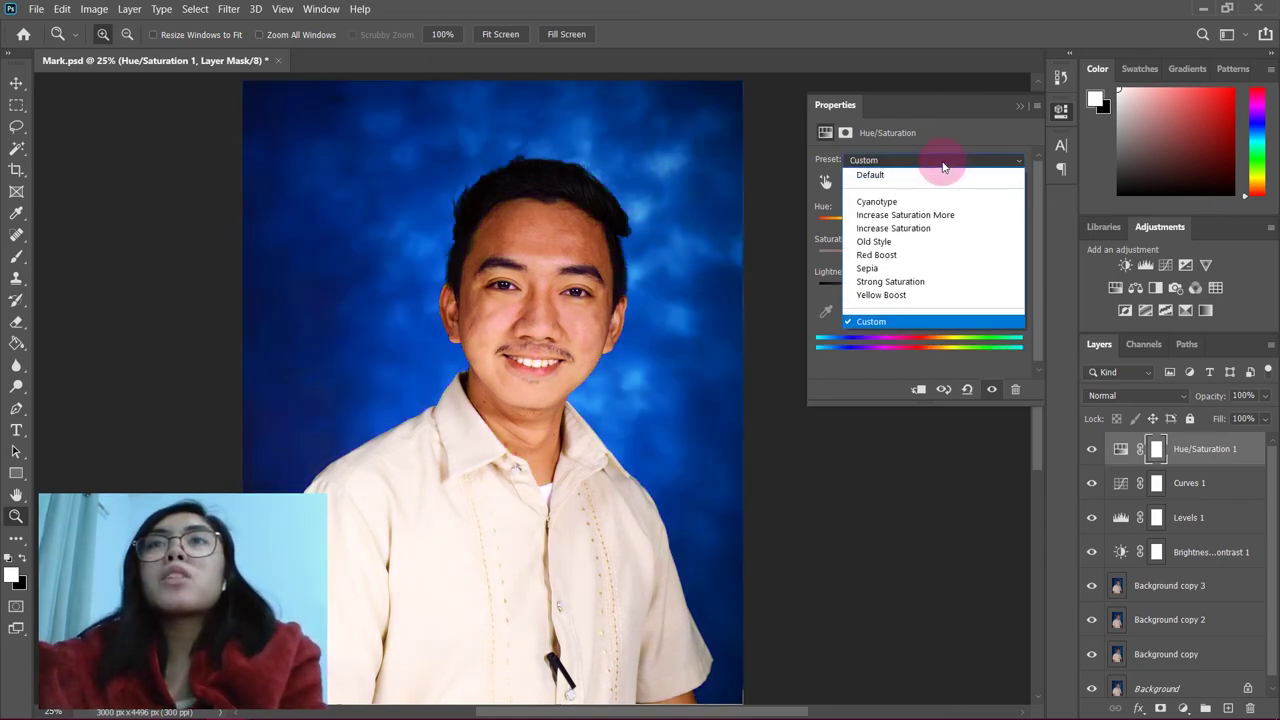
click(943, 195)
click(935, 160)
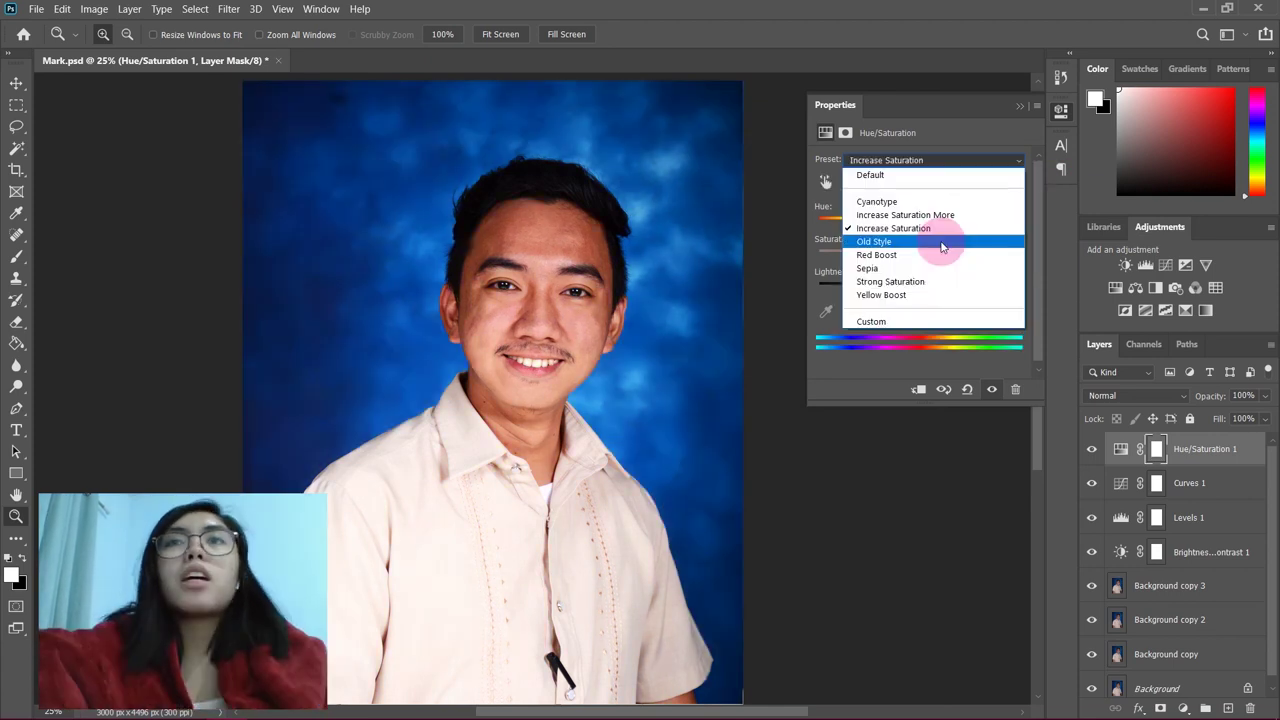
click(940, 244)
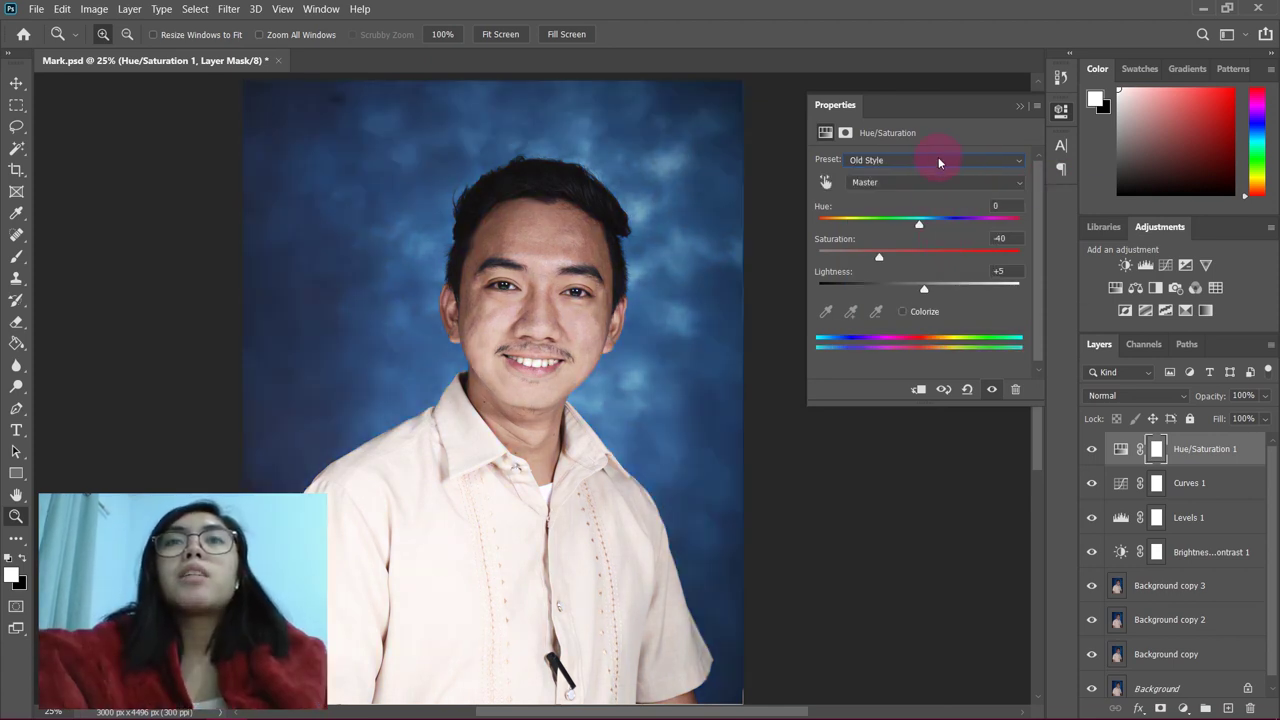
scroll(938, 163, down, 2)
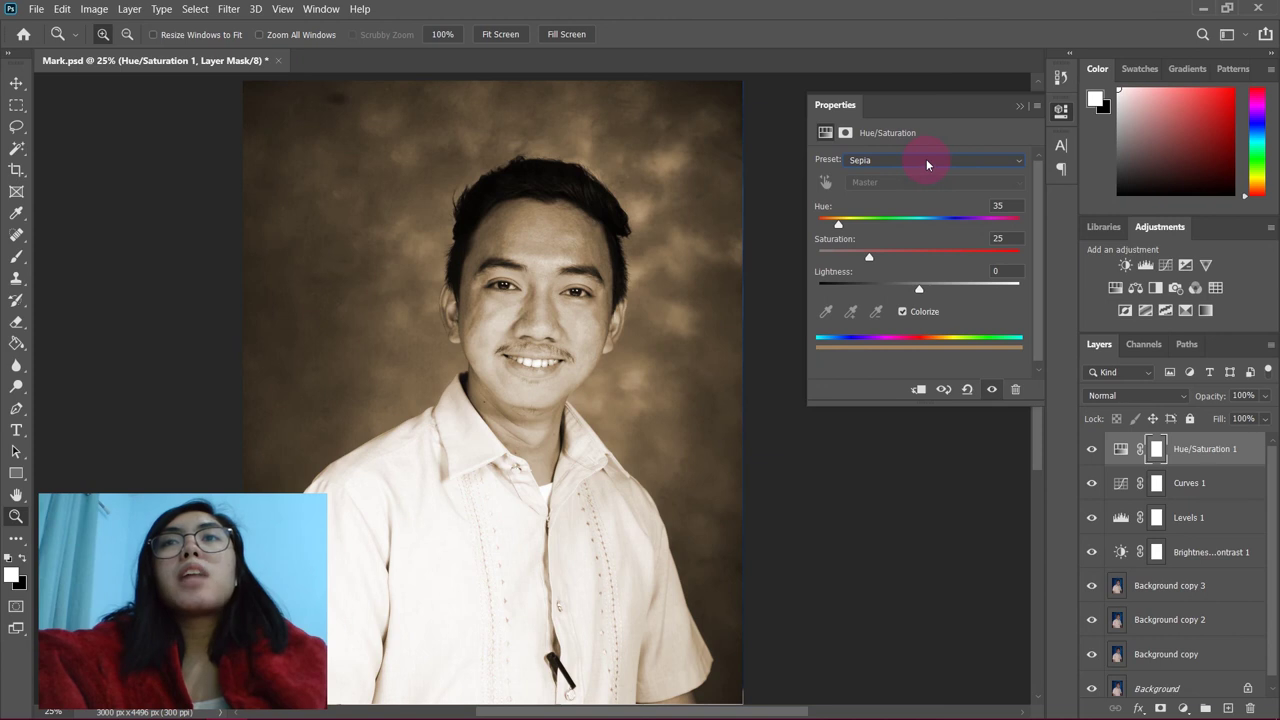
click(926, 161)
click(917, 284)
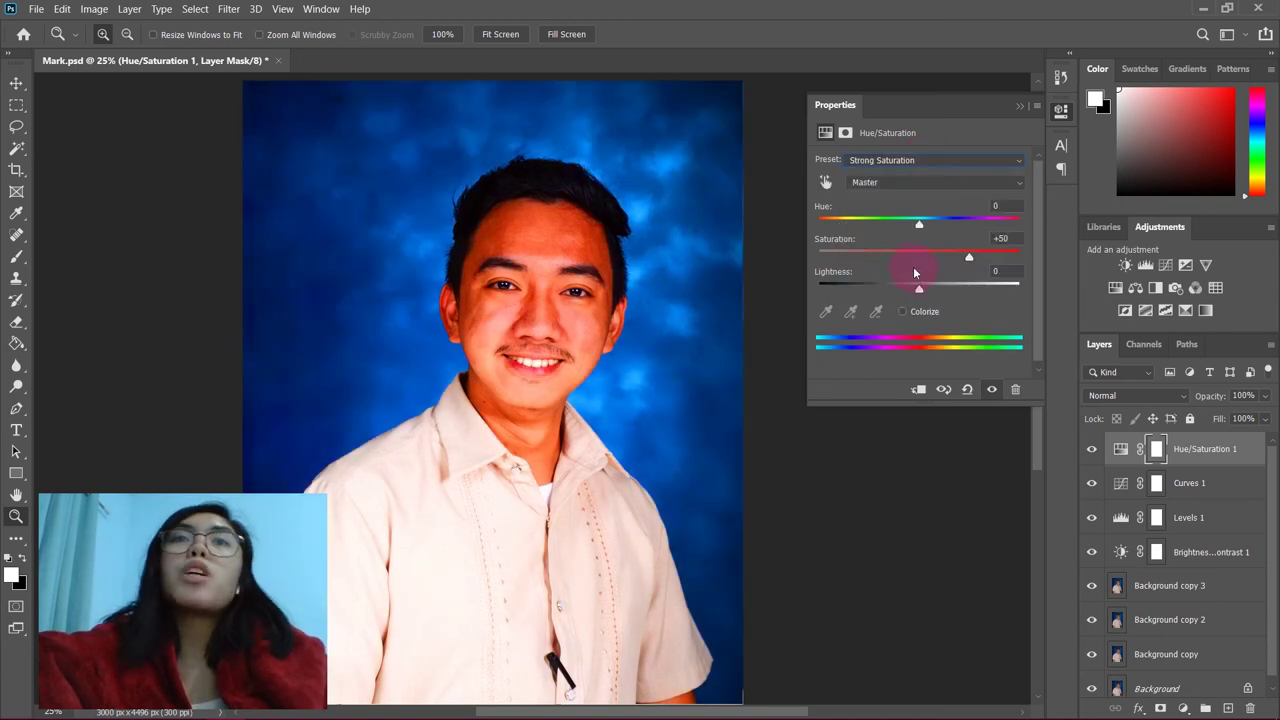
- Apply the Yellow Boost preset to the Hue/Saturation layer and reduce the layer's opacity to 86%, comparing the photo with and without it
click(900, 163)
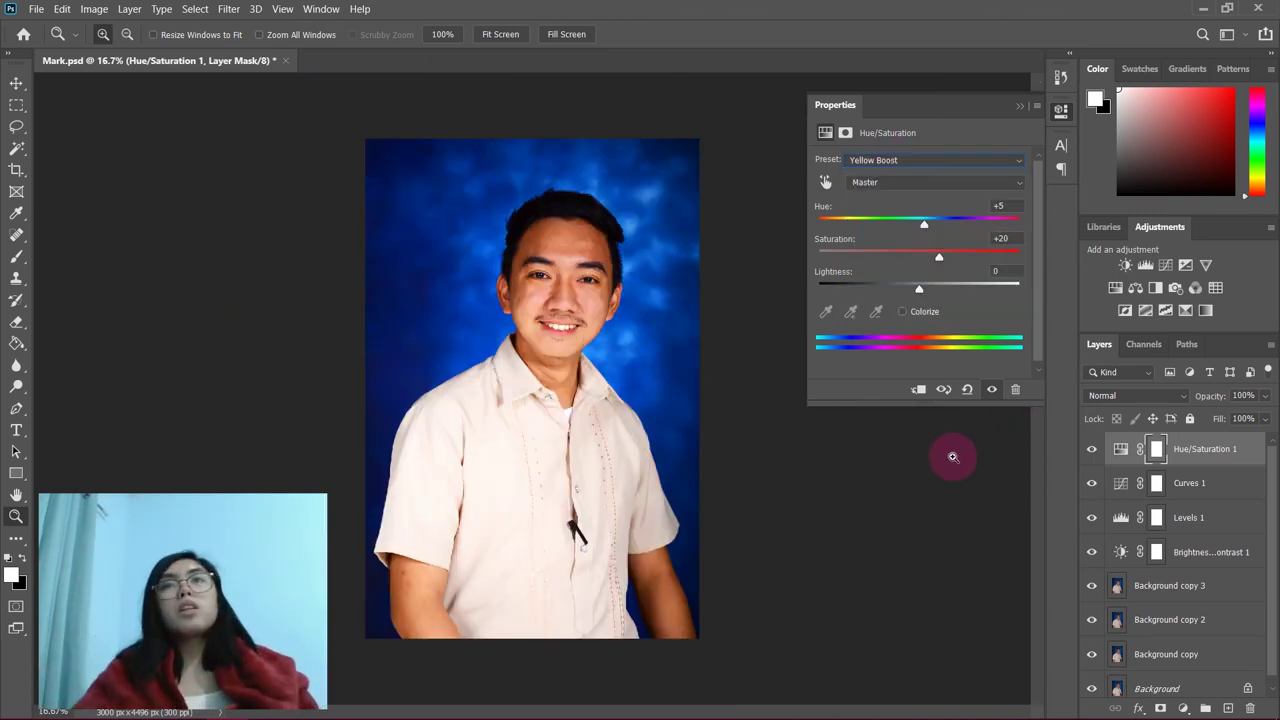
click(1264, 395)
drag(1268, 419, 1265, 418)
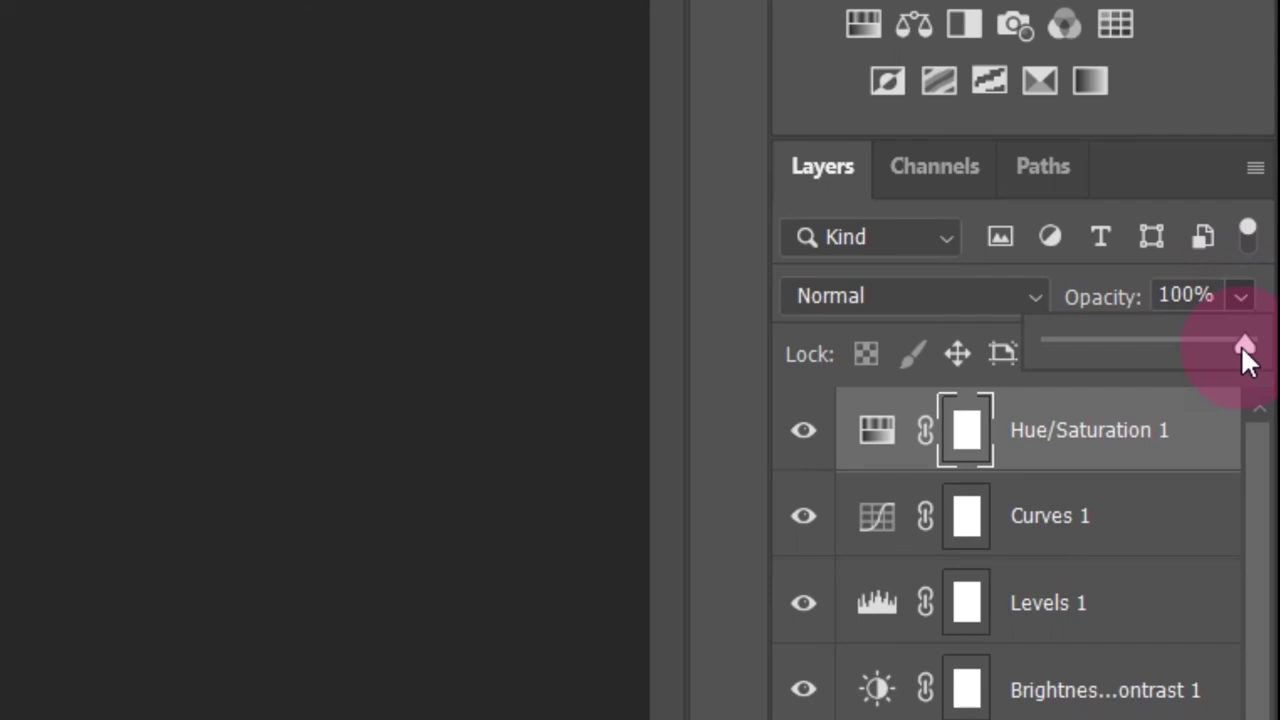
drag(1241, 362, 1165, 351)
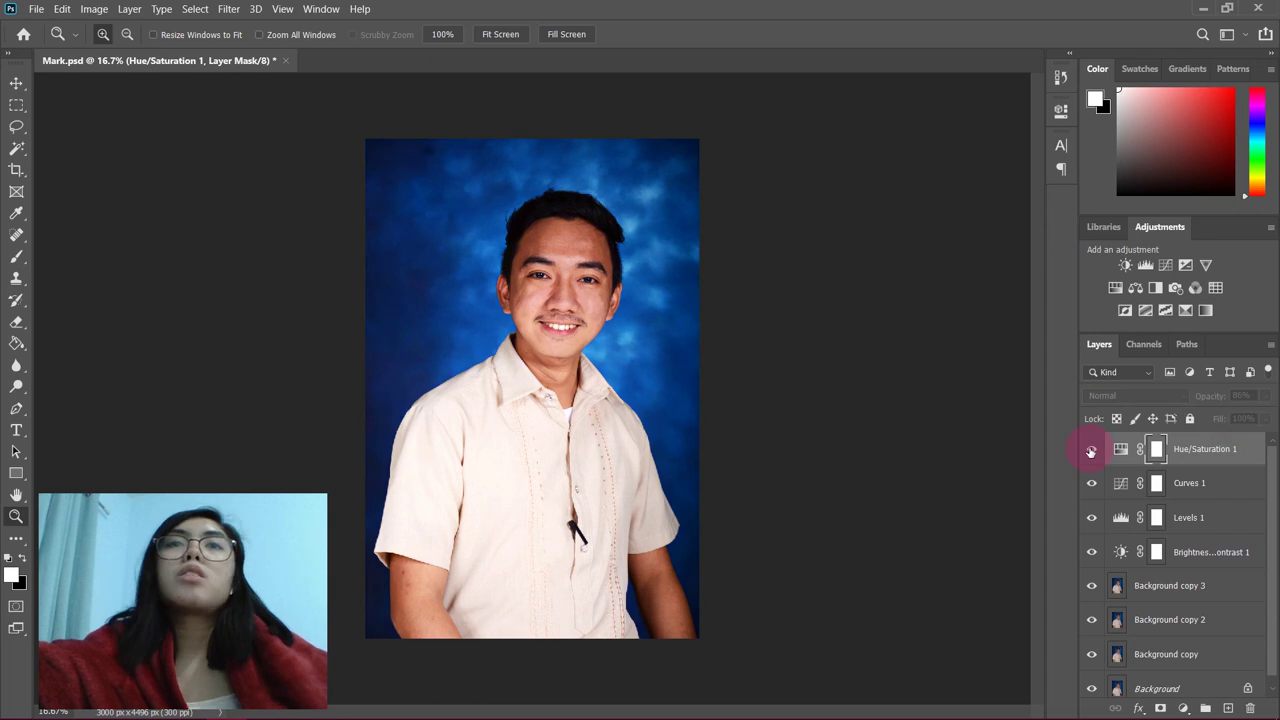
click(1091, 450)
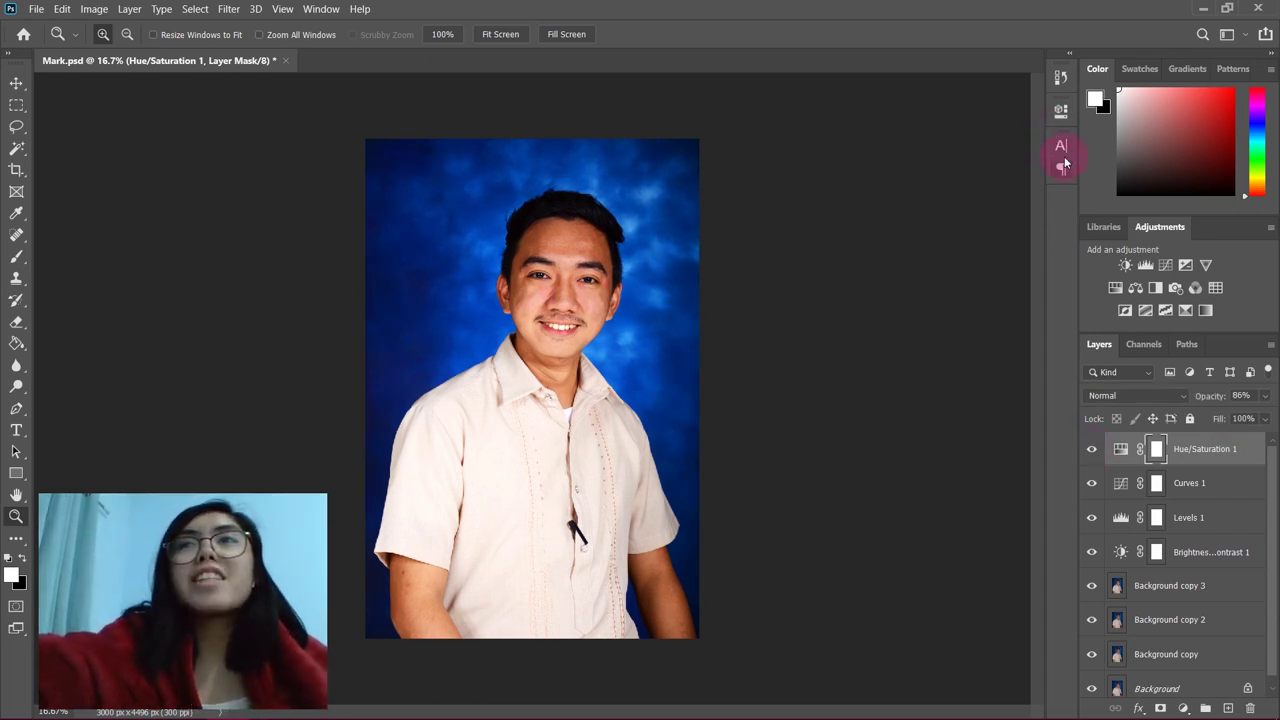
- Try a Posterize adjustment layer above the Hue/Saturation layer and vary its number of levels
click(1061, 111)
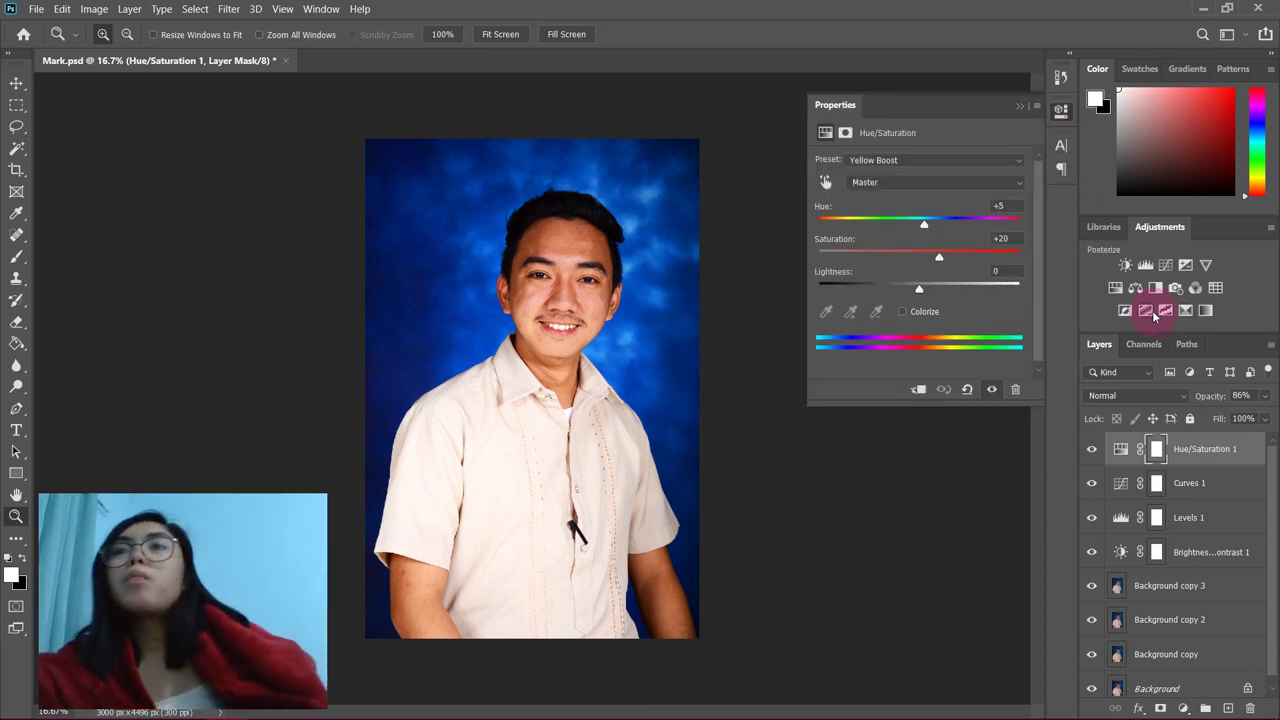
click(1147, 311)
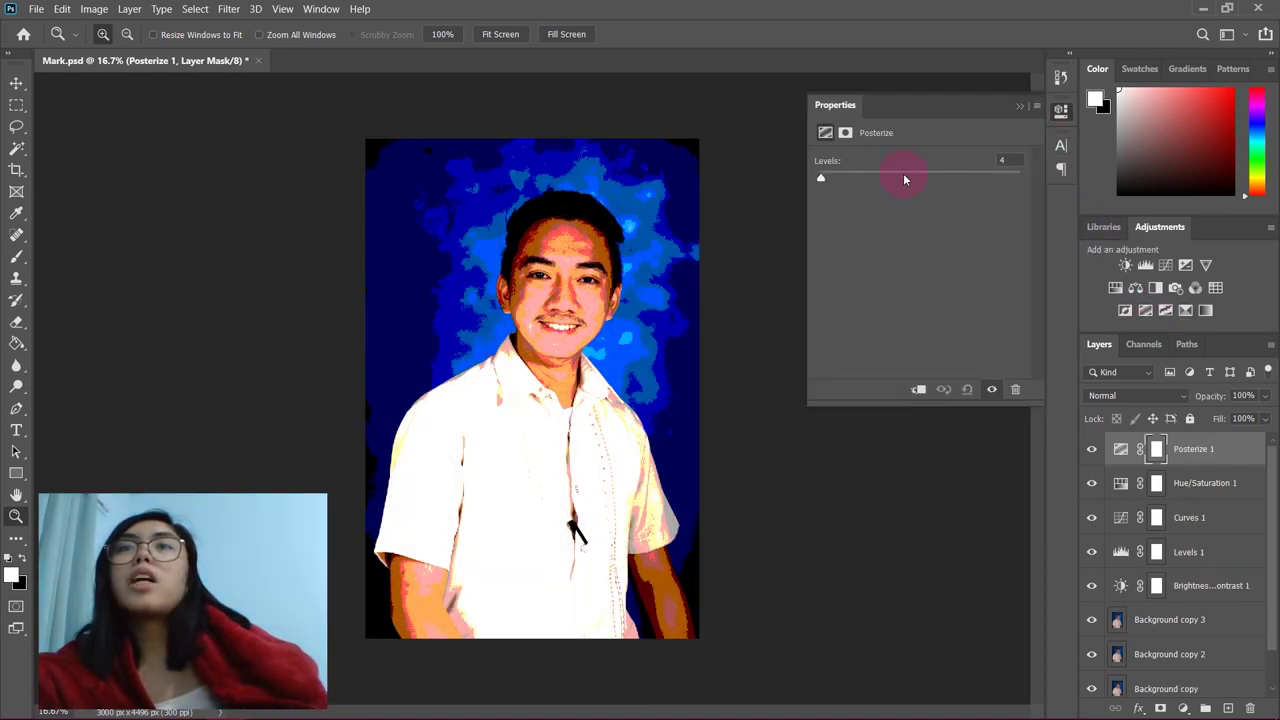
drag(820, 179, 826, 180)
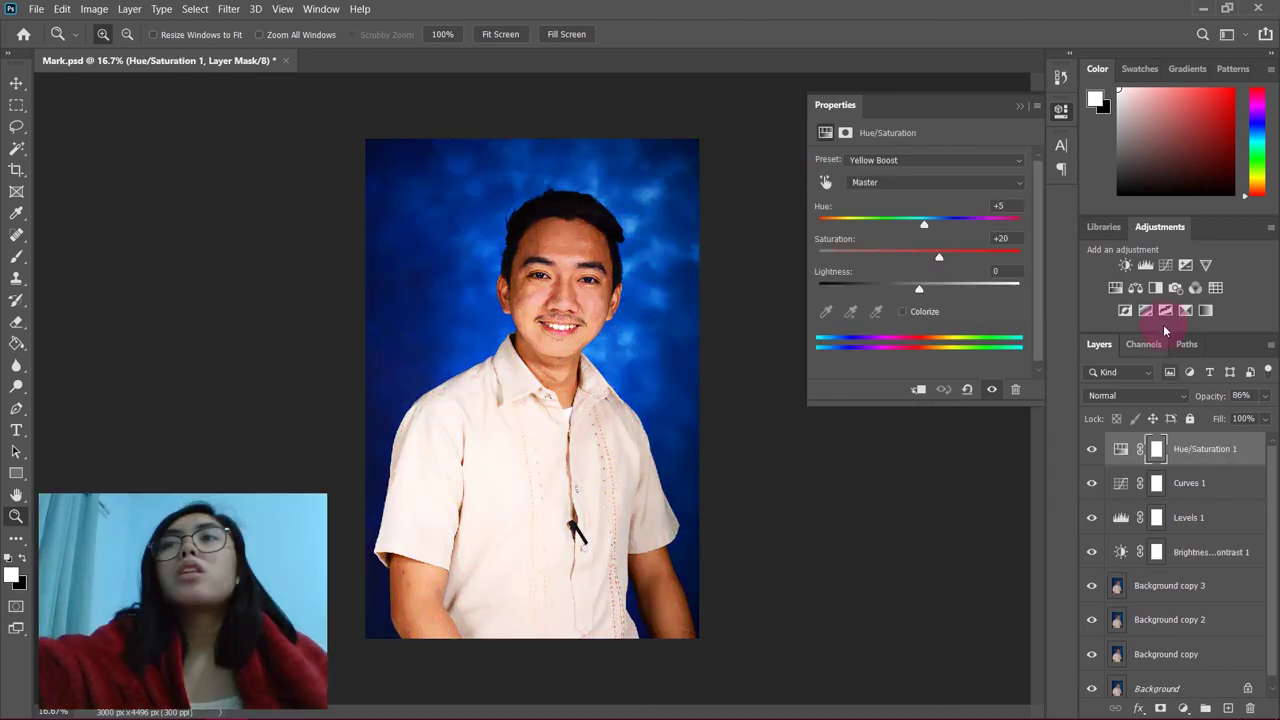
- Try a Threshold adjustment layer with the threshold level at 151, and delete that layer
click(1164, 312)
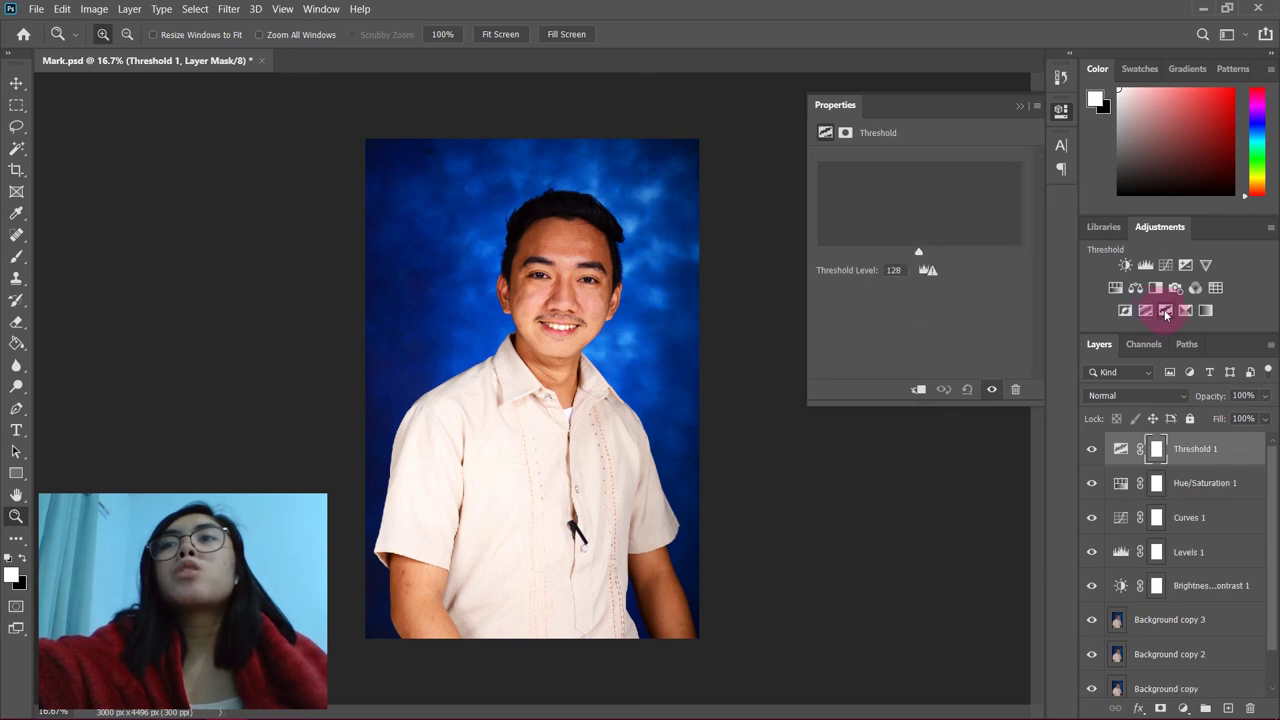
drag(903, 254, 937, 253)
right_click(1216, 451)
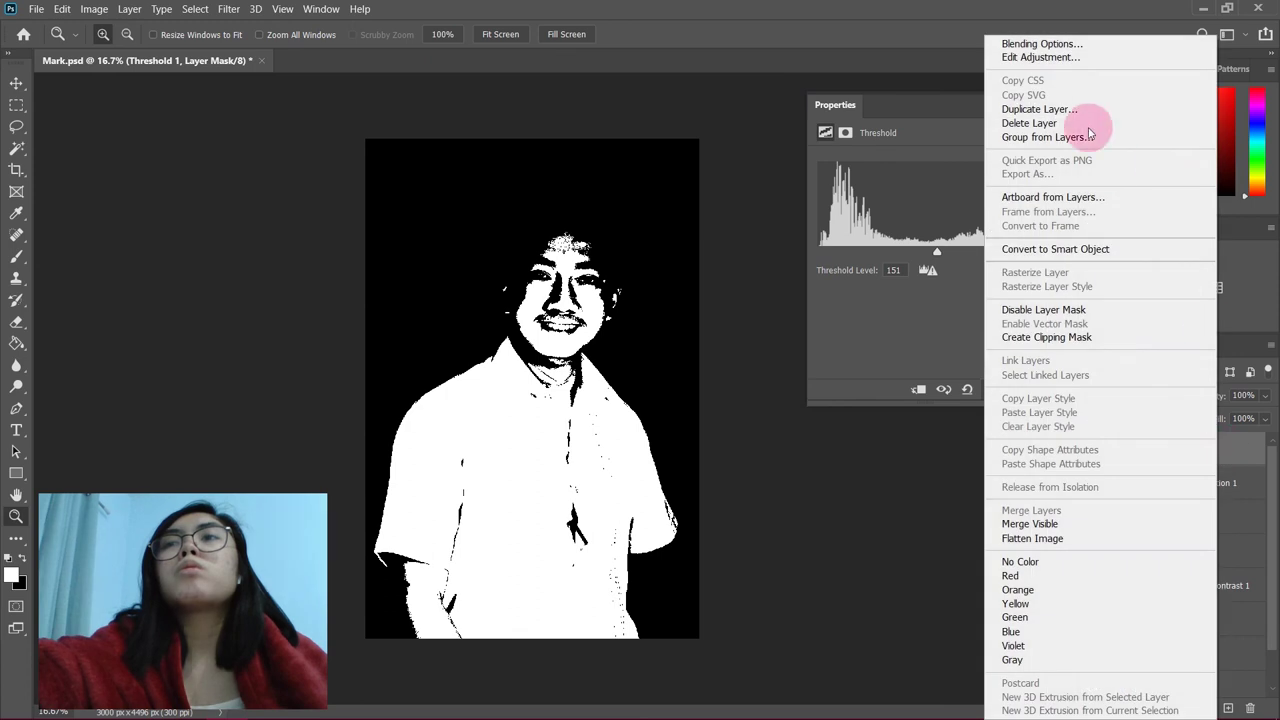
click(1094, 122)
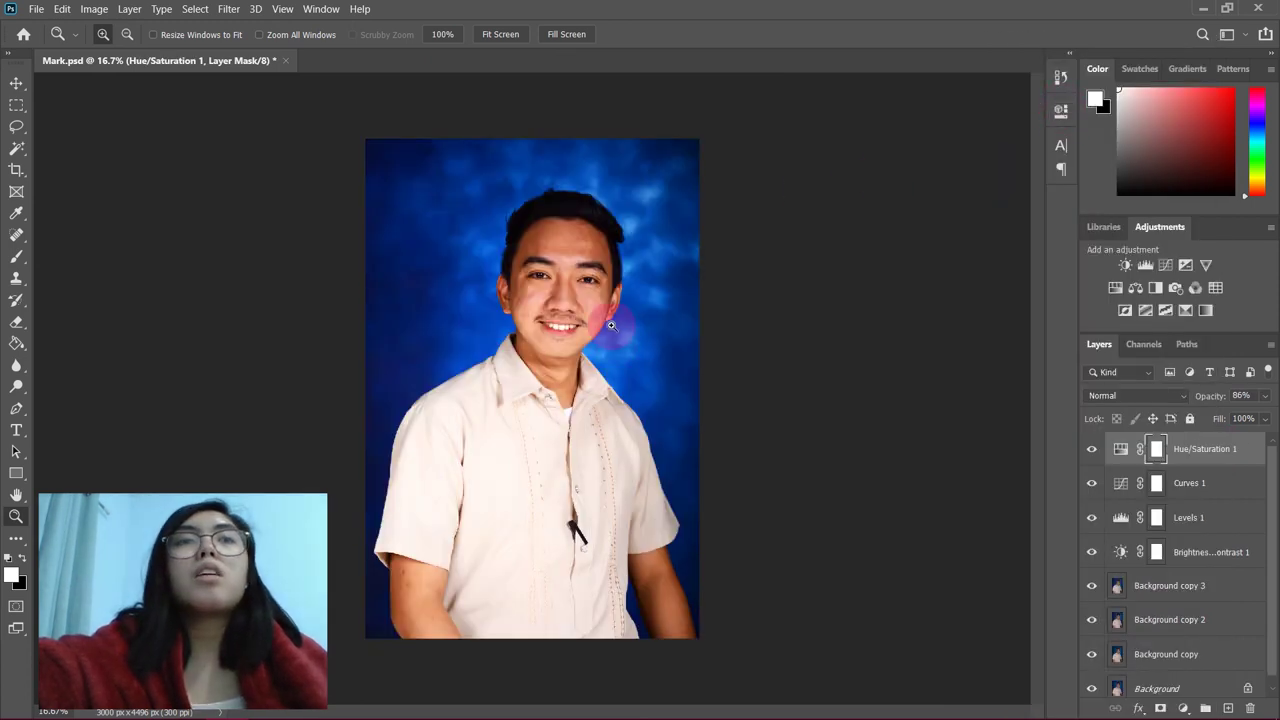
- Save the layered portrait as a Photoshop PSD over the existing PSD file in the Downloads folder
click(611, 325)
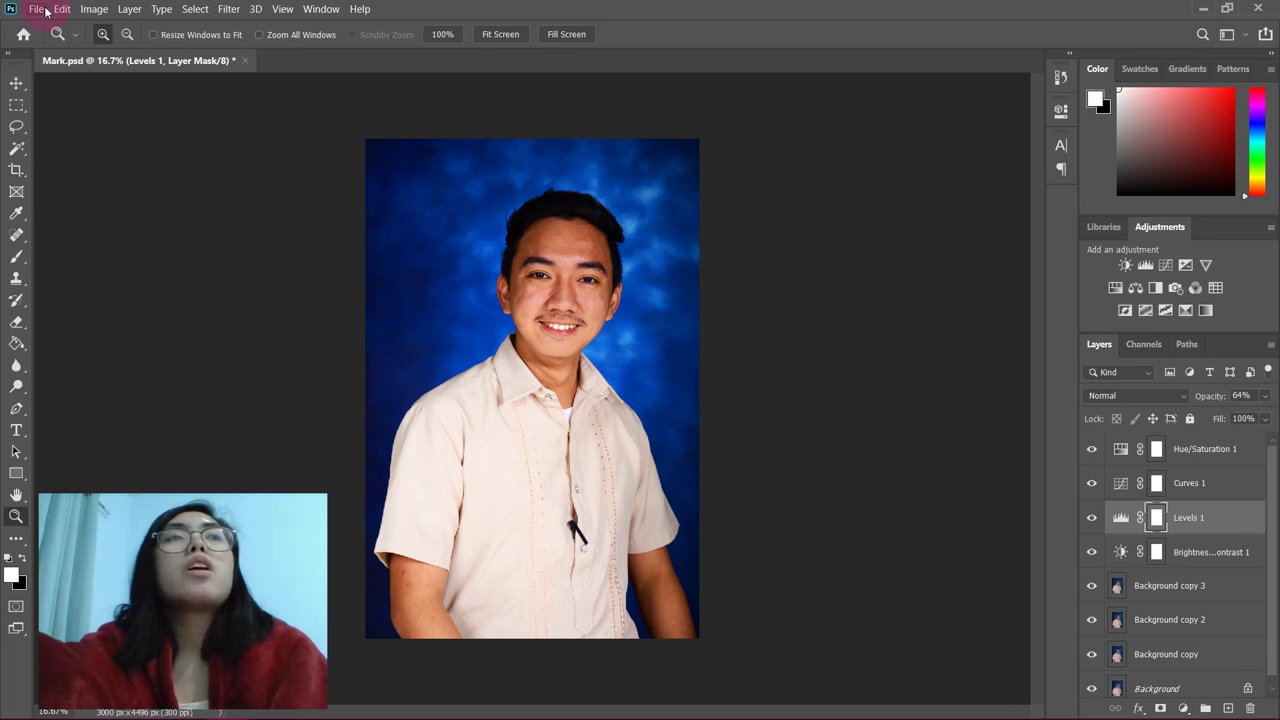
click(39, 11)
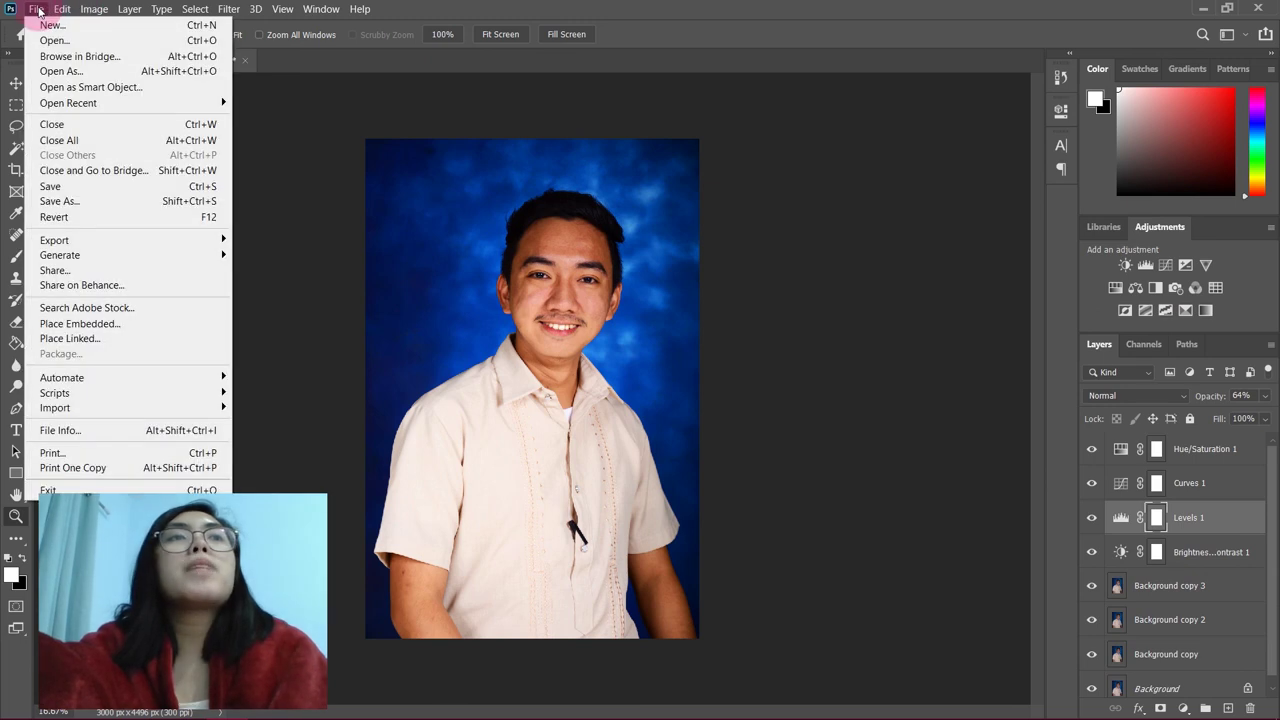
click(65, 202)
click(713, 271)
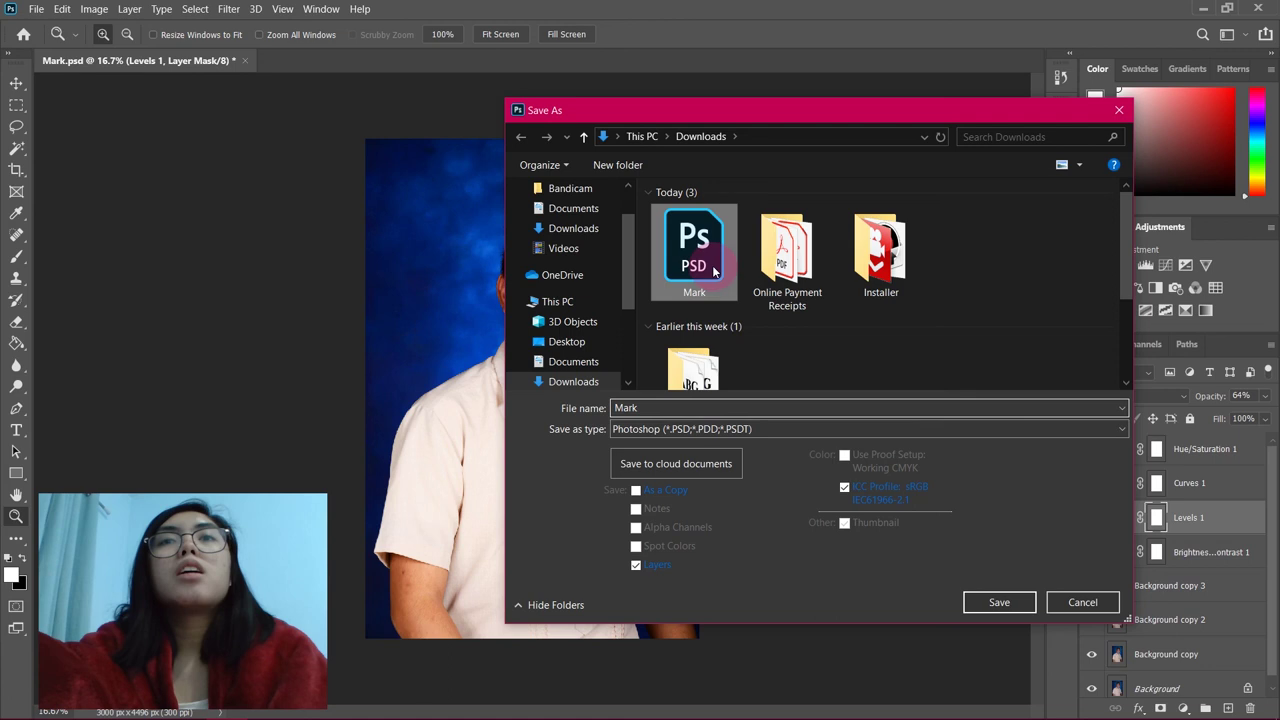
click(979, 594)
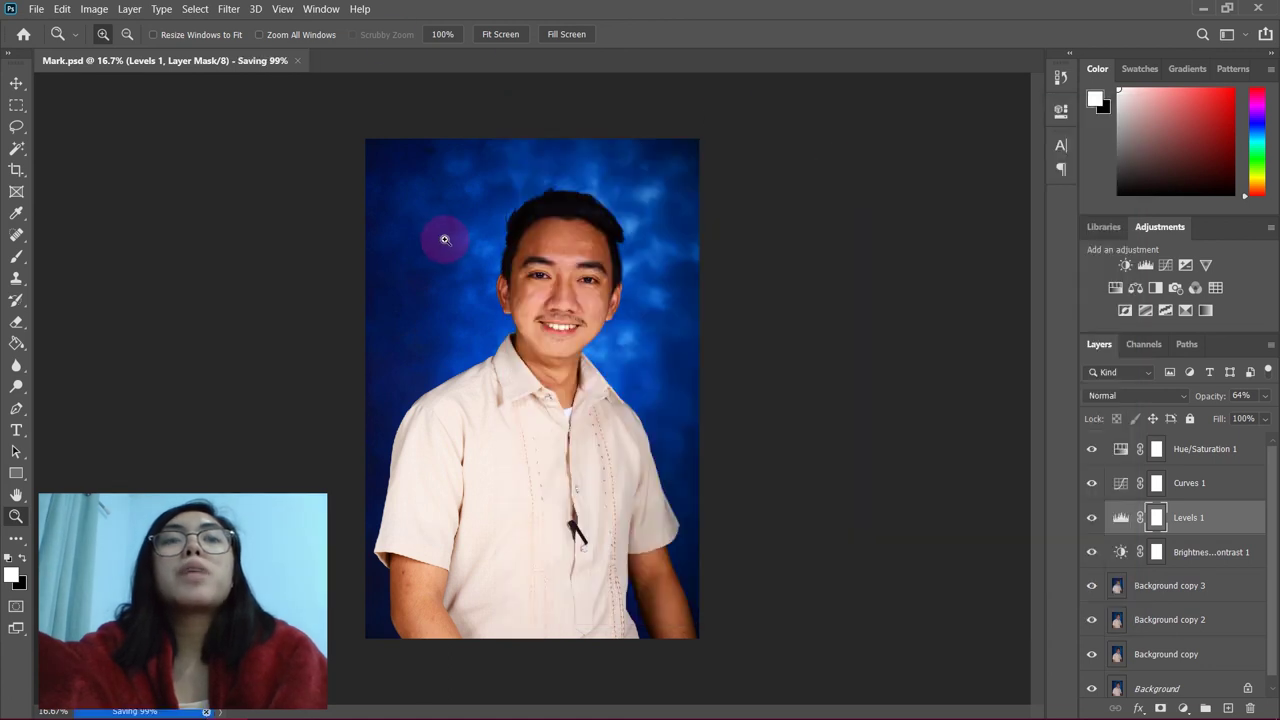
- Save the retouched portrait as a JPEG in the Downloads folder under the same file name
click(40, 9)
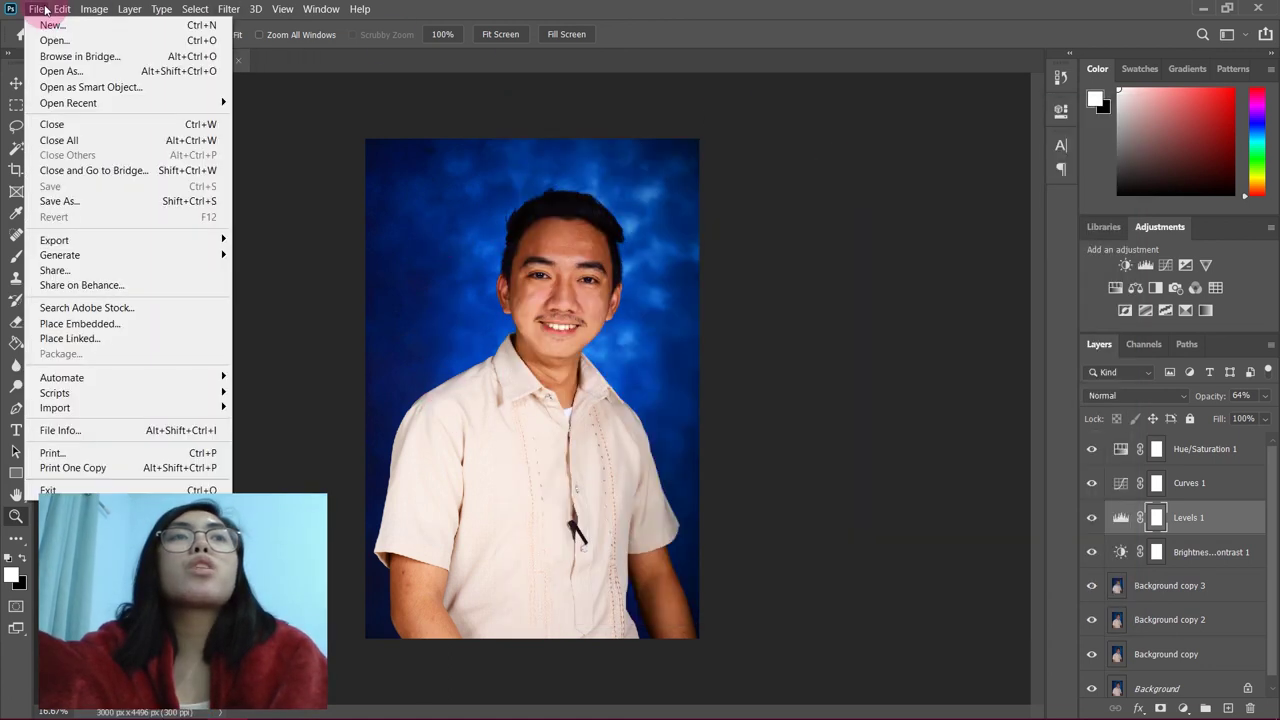
click(68, 203)
click(708, 430)
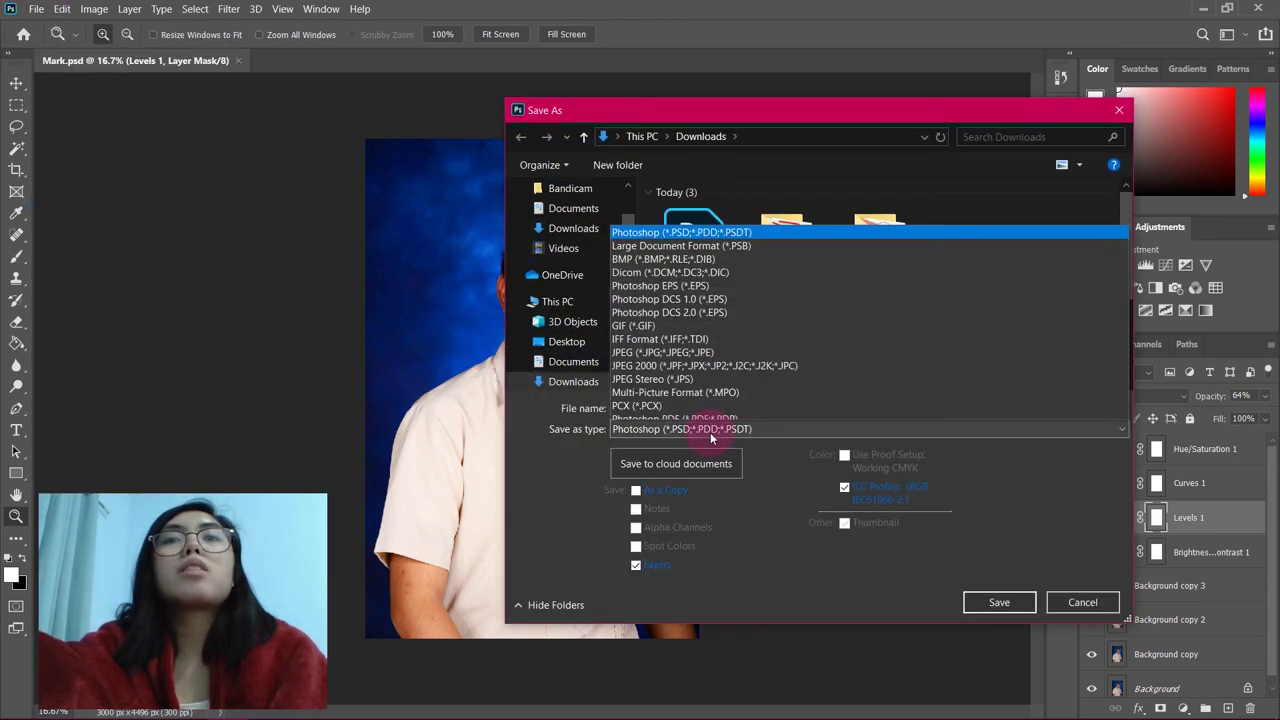
click(719, 251)
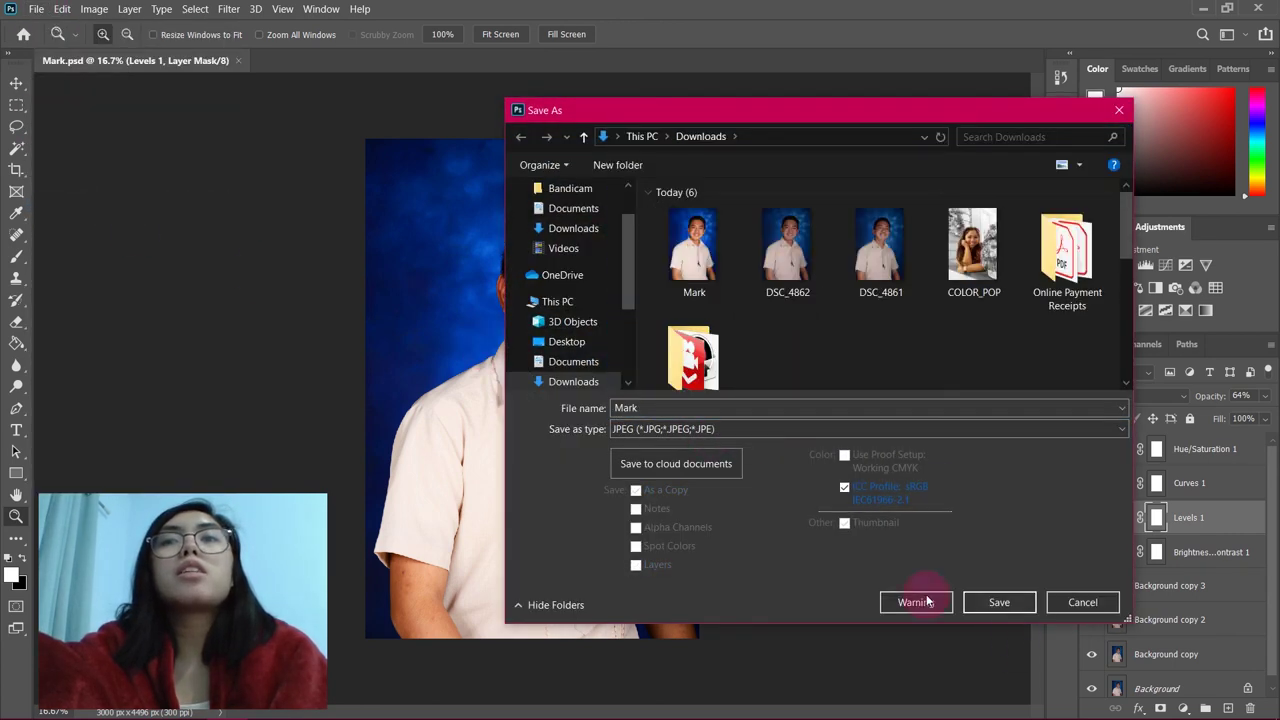
click(999, 602)
click(585, 336)
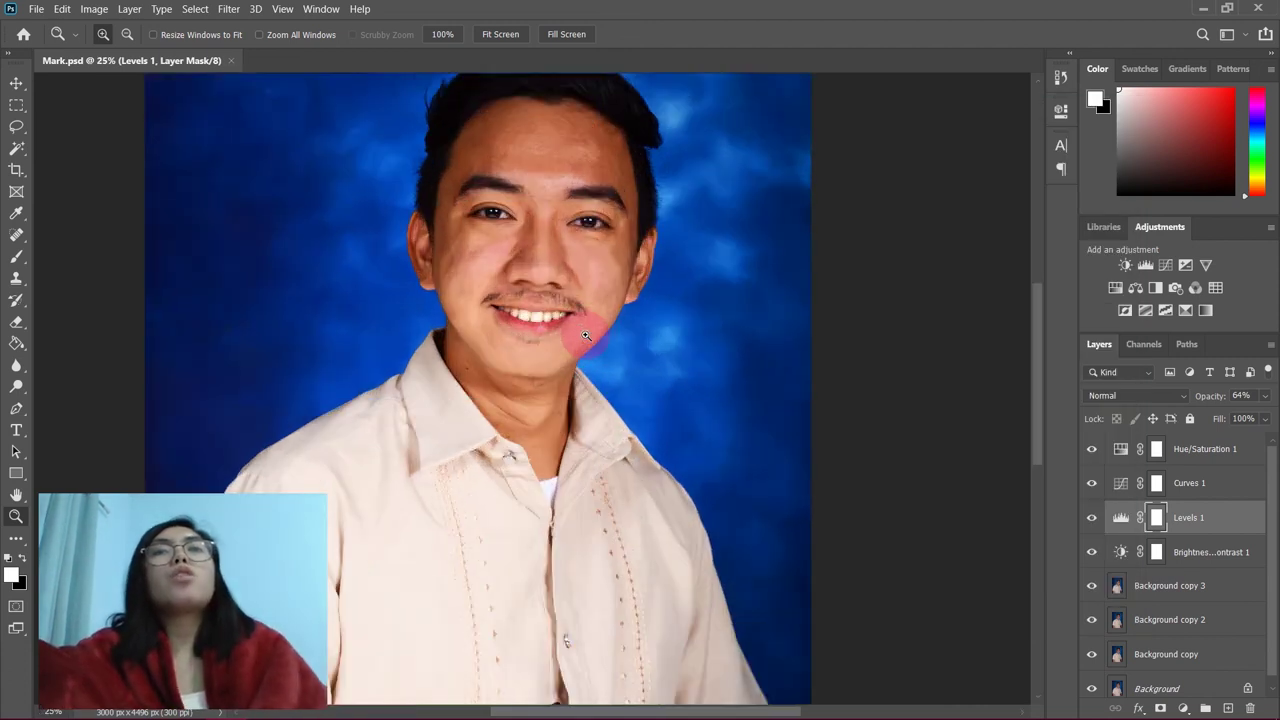